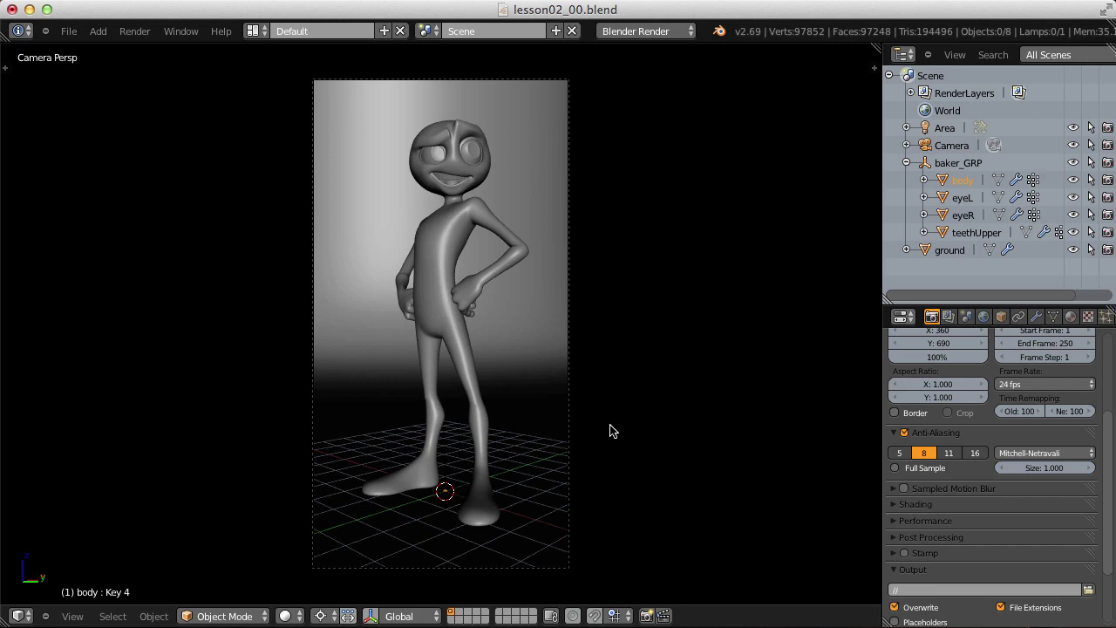
Examine the scene's area lamp and its shadow settings, the character body and the curved ground backdrop.
middle_drag(606, 427, 572, 325)
right_click(716, 212)
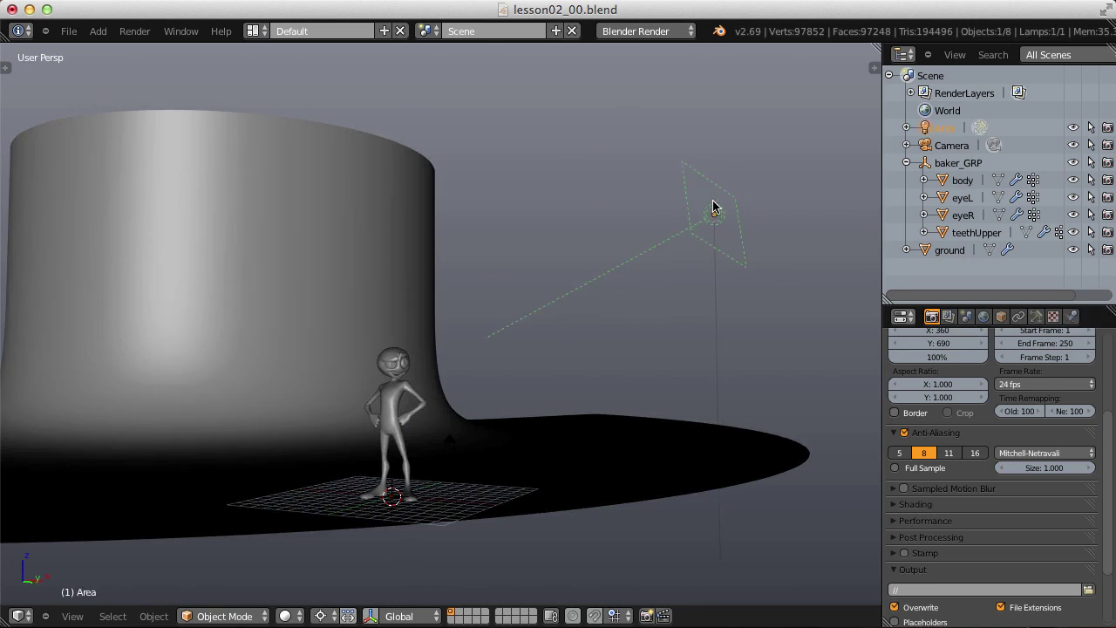
click(1036, 315)
drag(1112, 367, 1114, 478)
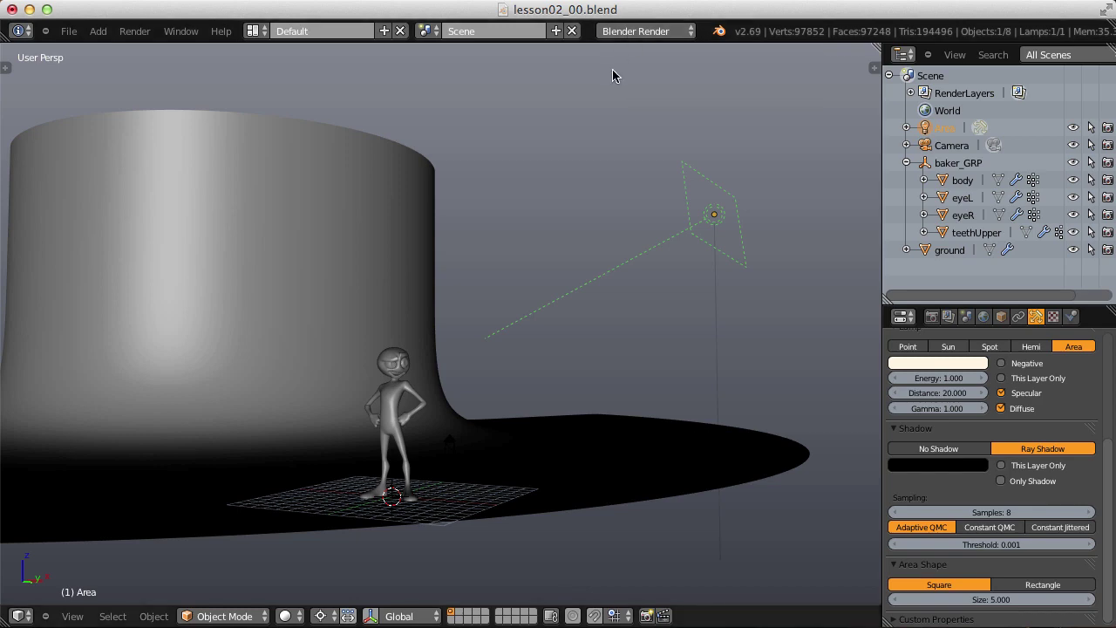
scroll(536, 237, up, 3)
right_click(476, 325)
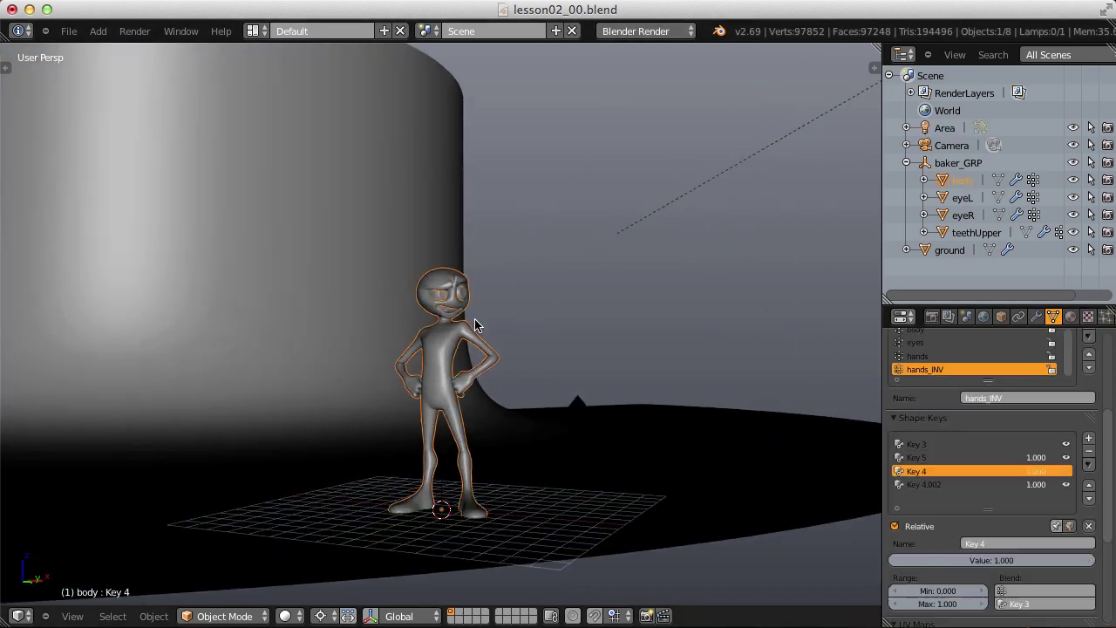
middle_drag(476, 324, 513, 242)
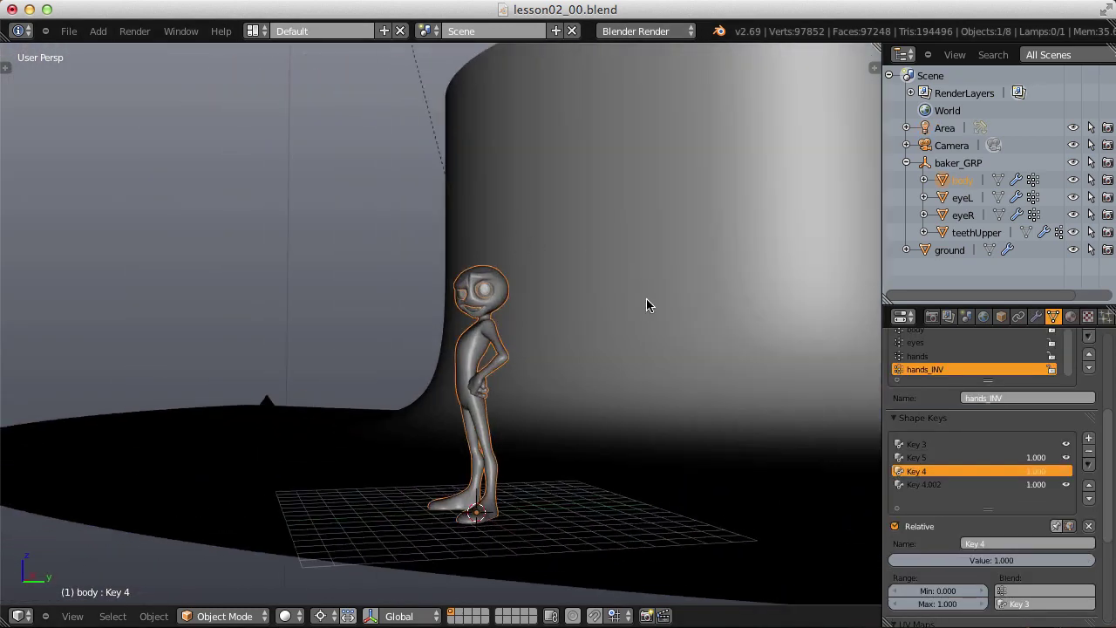
right_click(639, 331)
middle_drag(638, 344, 559, 328)
middle_drag(620, 236, 613, 190)
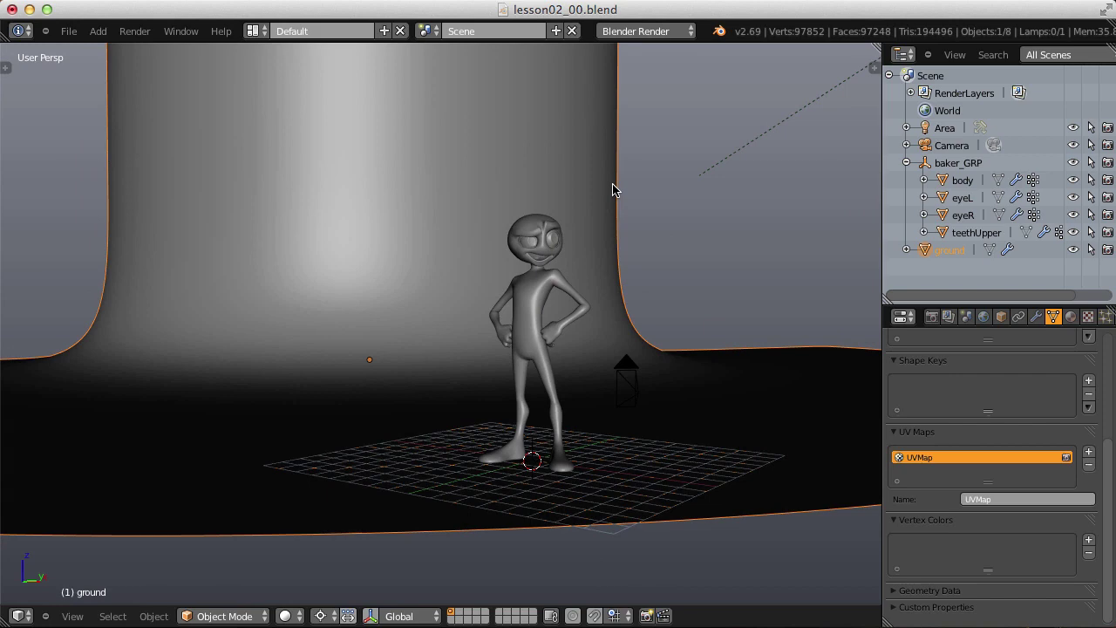
Select the camera, return to its view and render a still image of the untextured character.
right_click(653, 403)
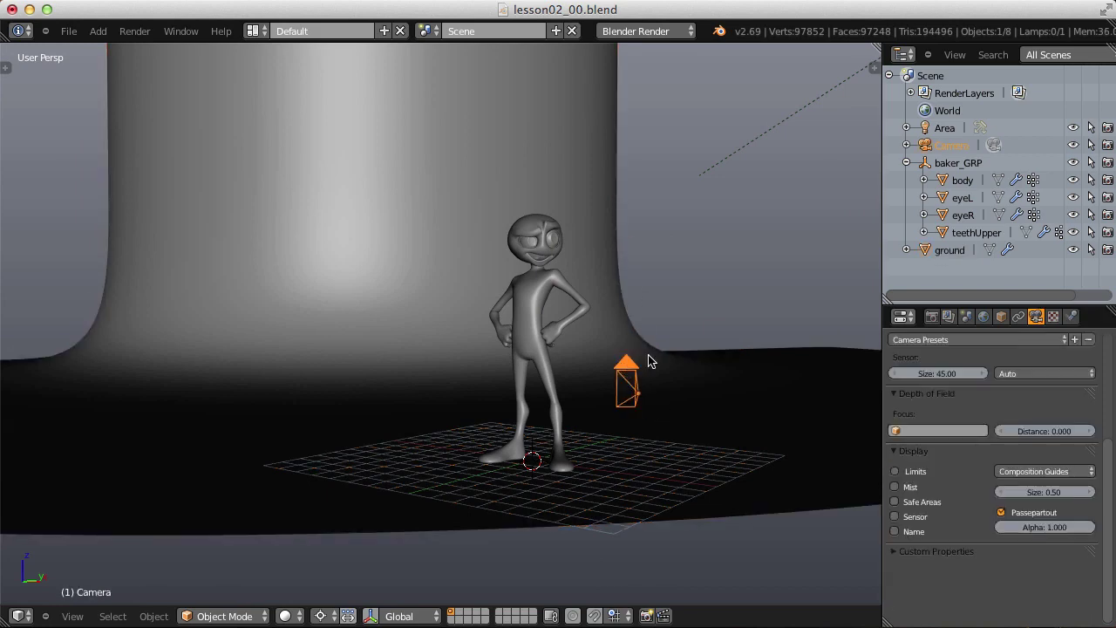
key(KP_0)
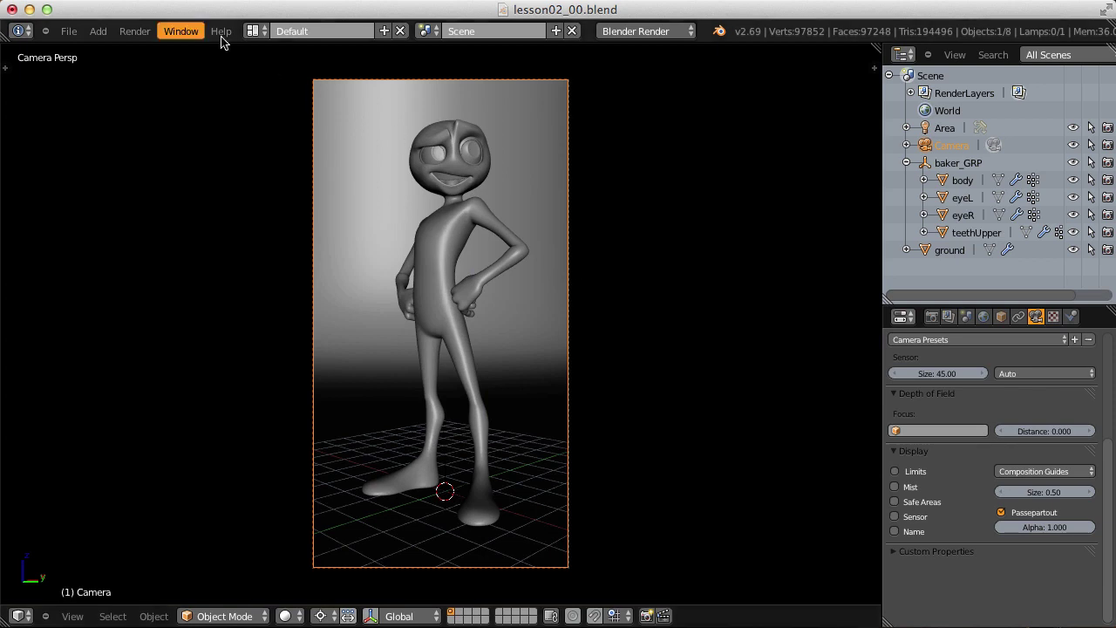
click(136, 32)
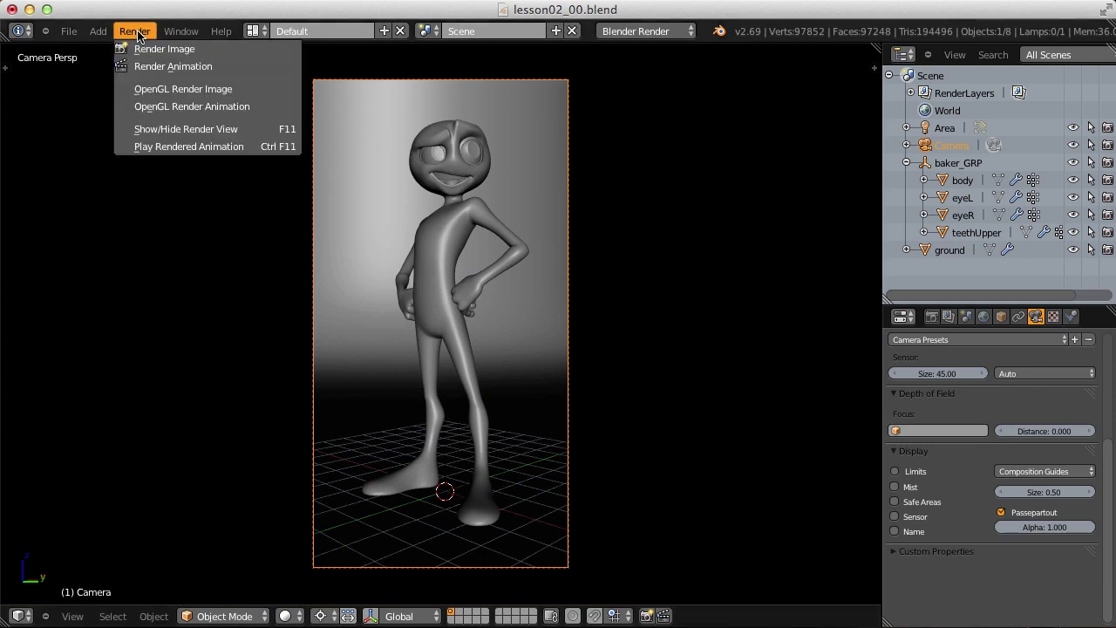
click(146, 49)
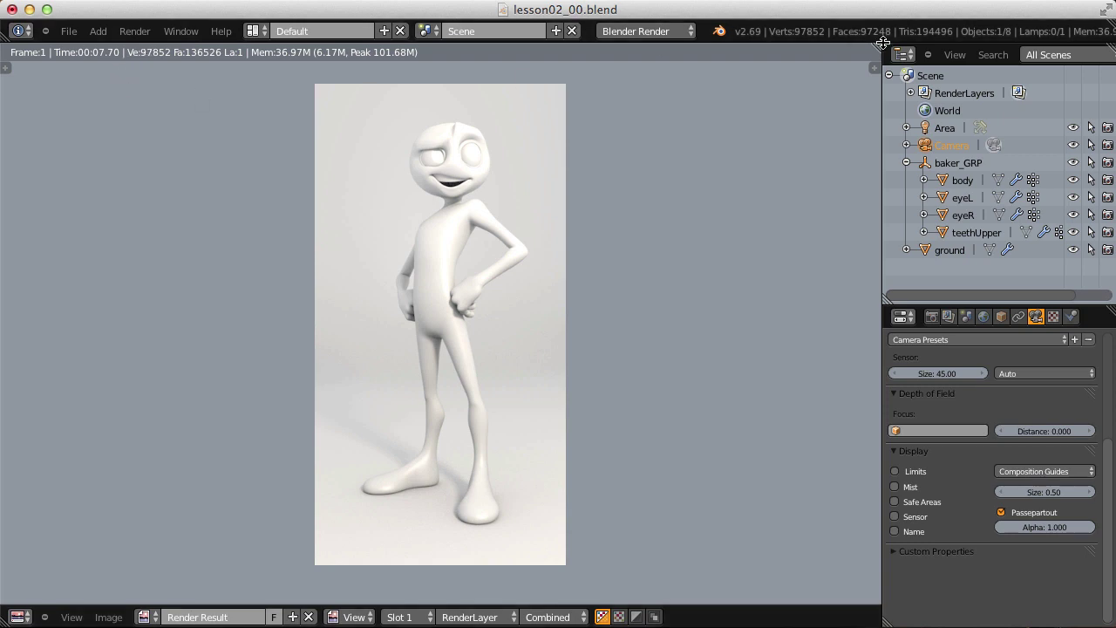
Split the render view into two side-by-side areas and show the 3D scene beside the render result.
drag(875, 67, 405, 60)
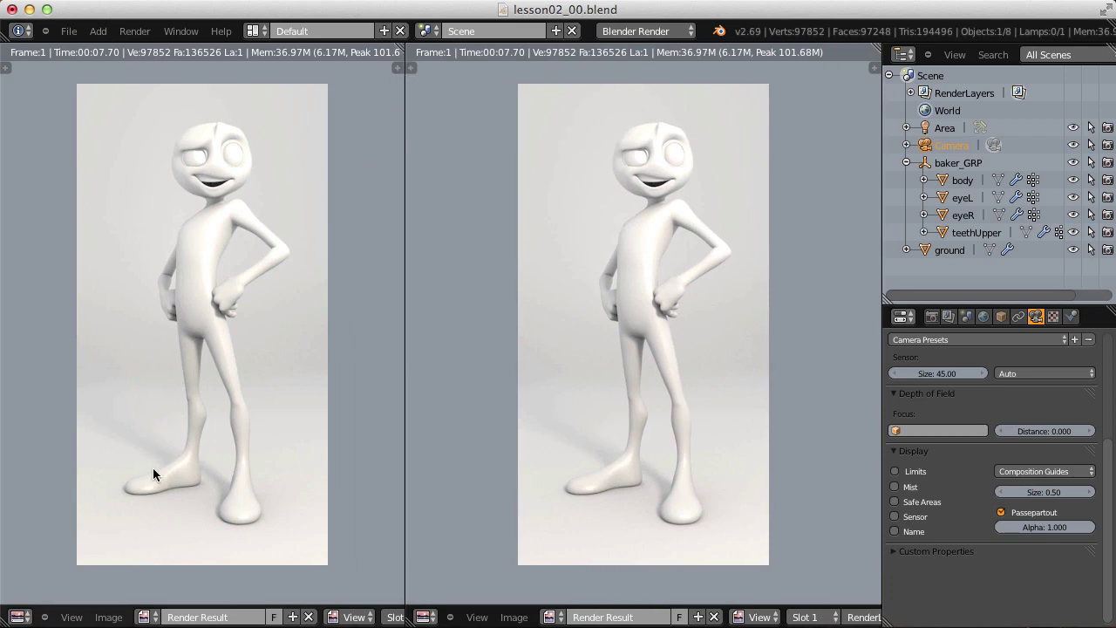
click(18, 617)
click(48, 601)
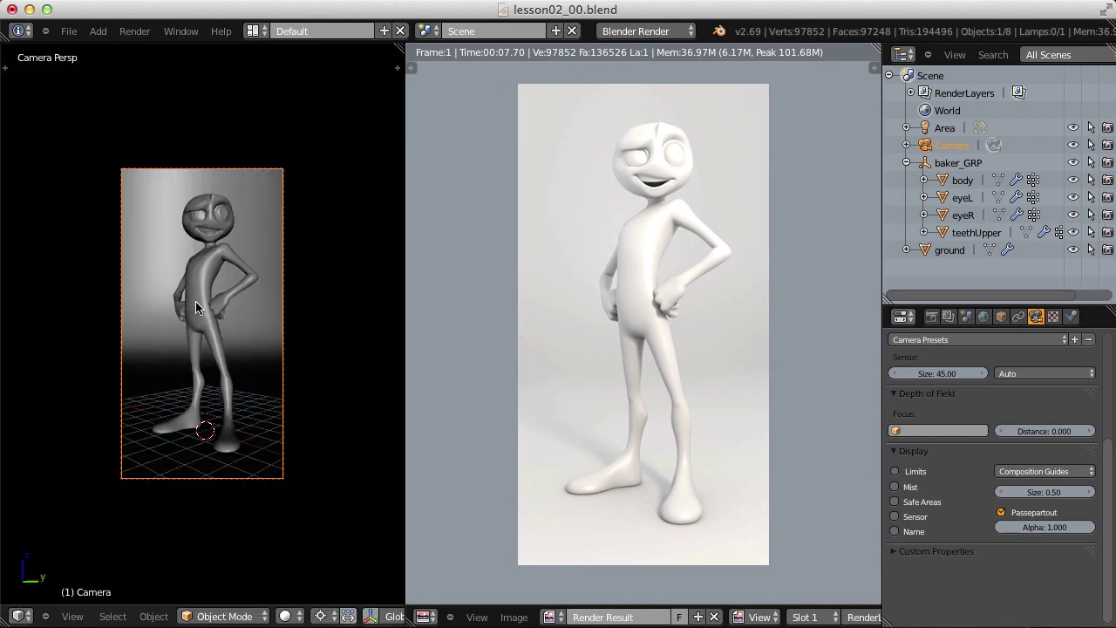
Add a new material to the character's body mesh and name it toon_orange.
middle_drag(199, 308, 297, 288)
right_click(245, 264)
scroll(245, 264, up, 3)
click(1071, 316)
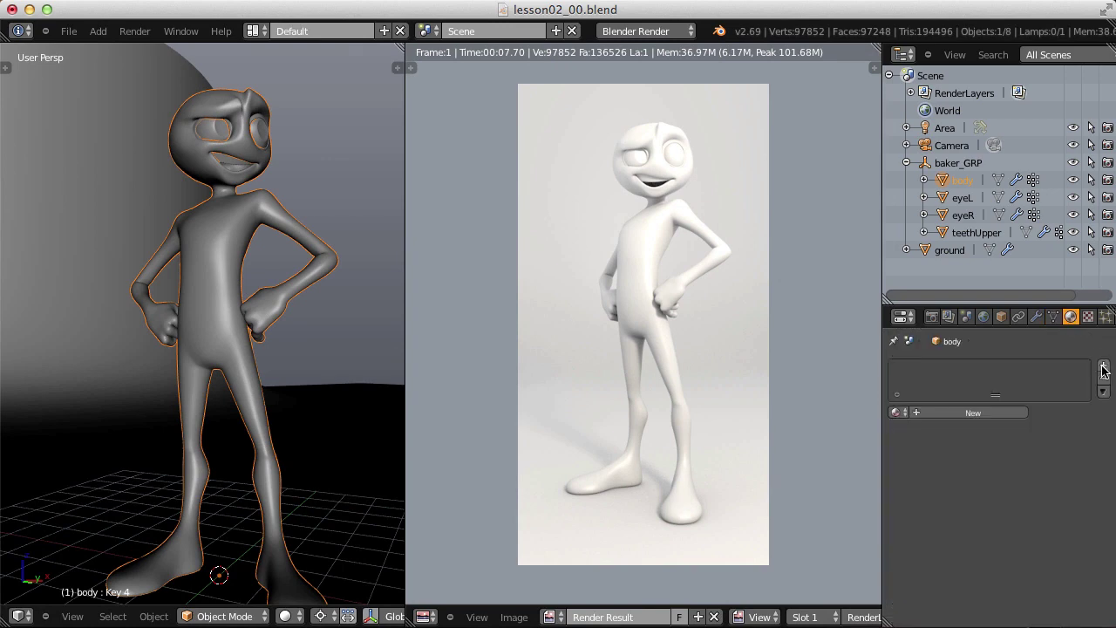
click(963, 416)
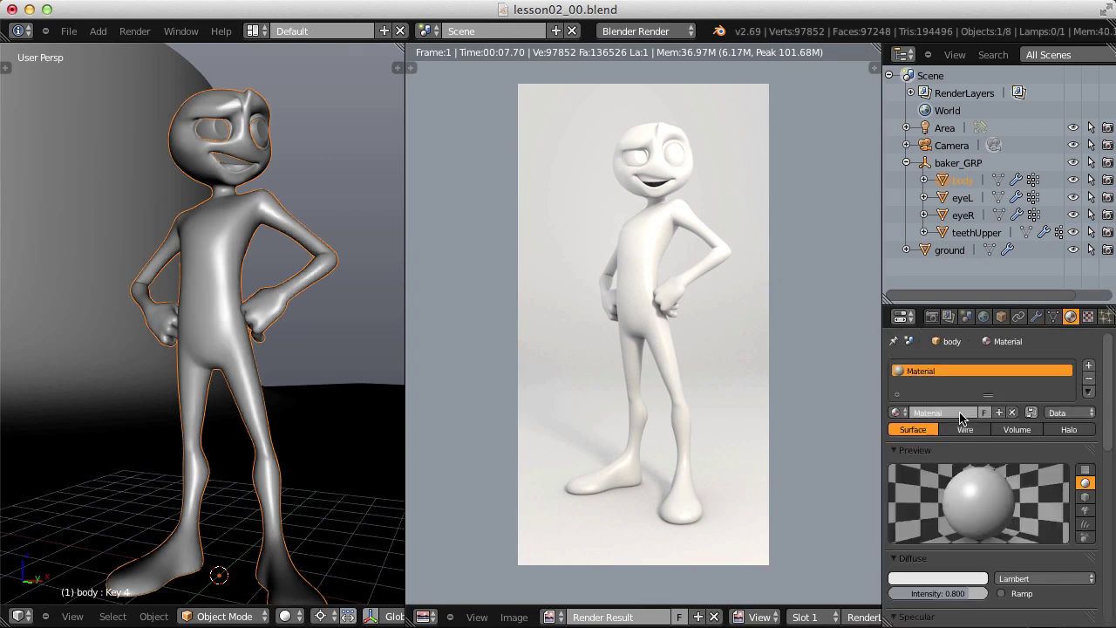
text(toon)
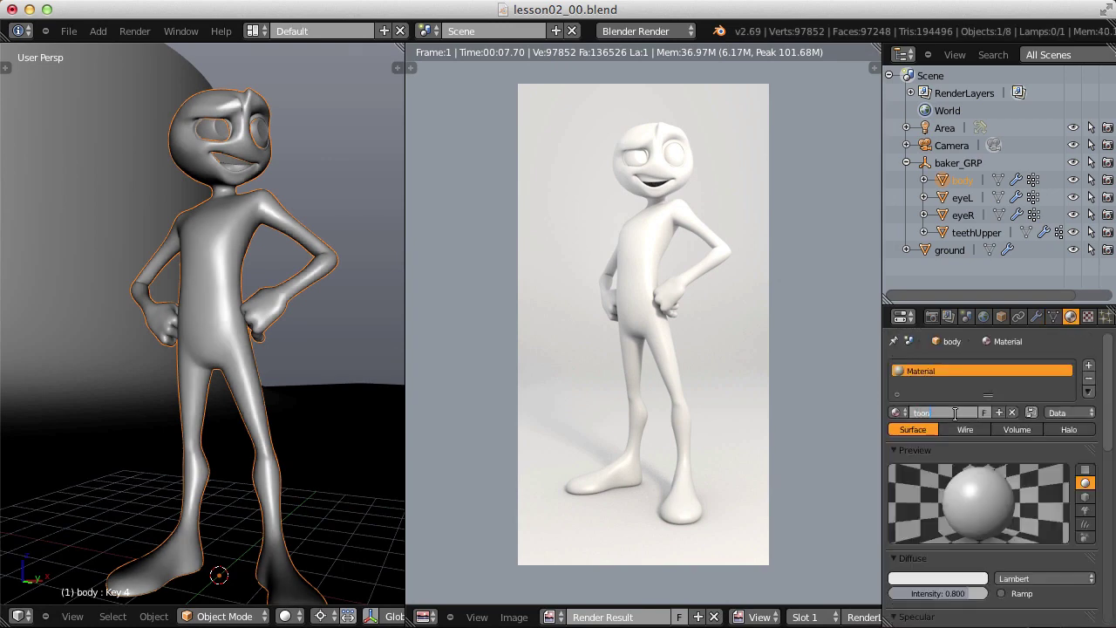
text(_orange)
key(Return)
Set the toon_orange material's diffuse shader model to Toon and render the image.
click(1026, 581)
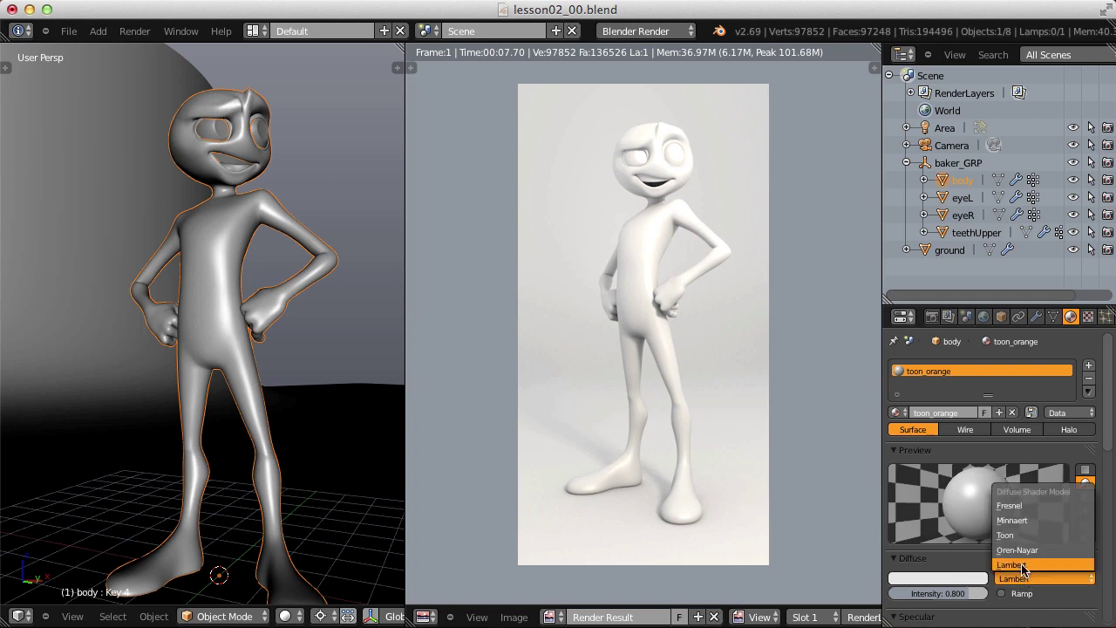
click(1020, 538)
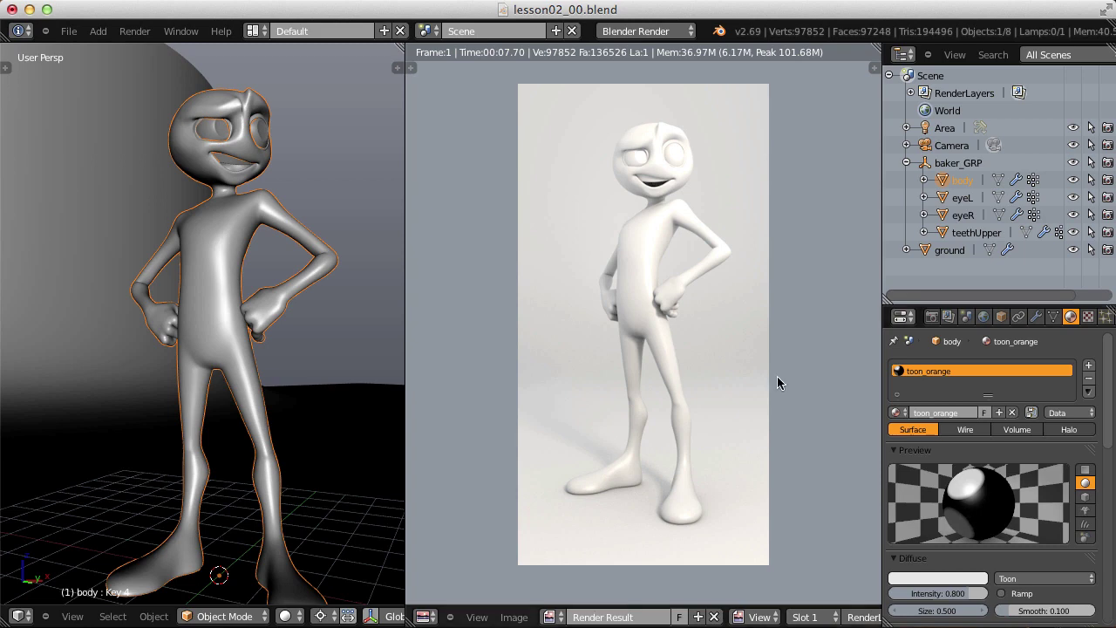
click(134, 30)
click(139, 53)
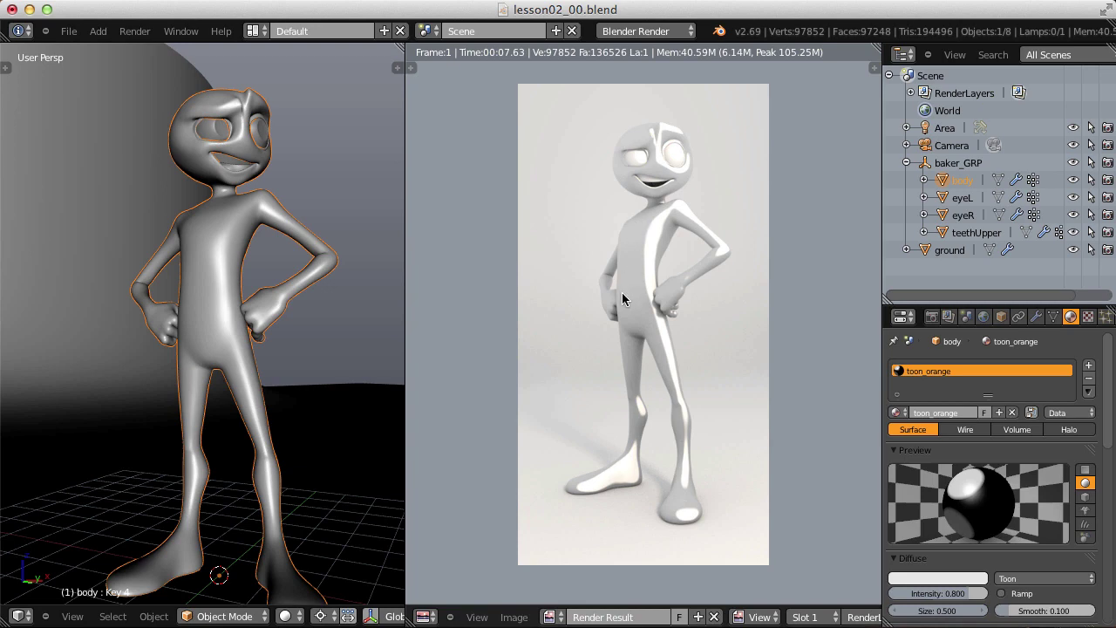
Check the world's ambient occlusion settings and return to the body's material settings.
click(983, 317)
drag(1110, 356, 1109, 424)
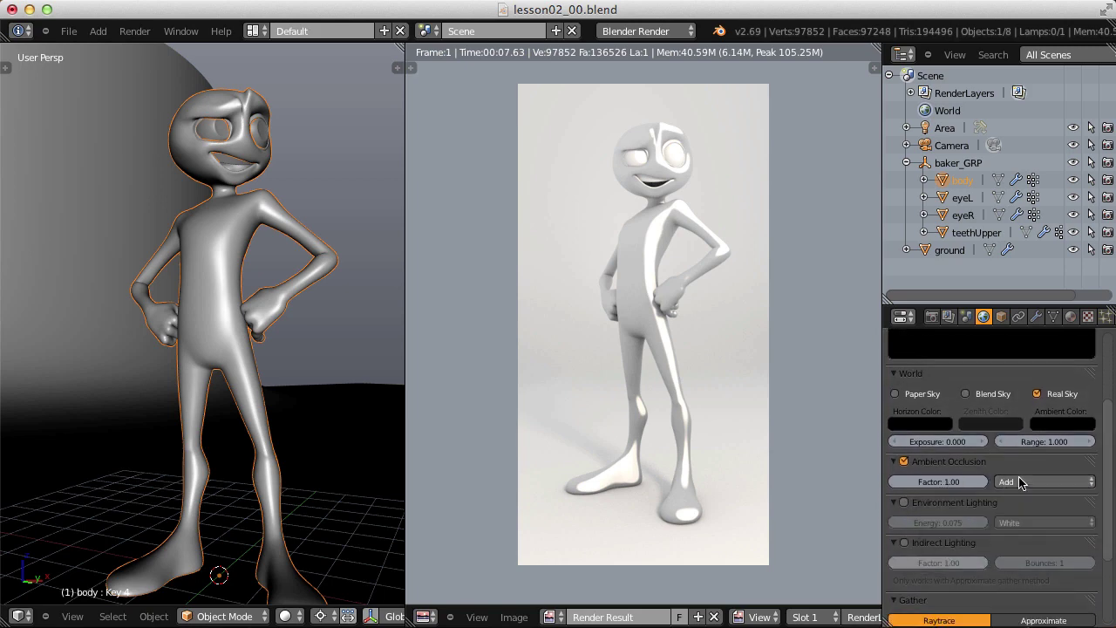
click(1071, 316)
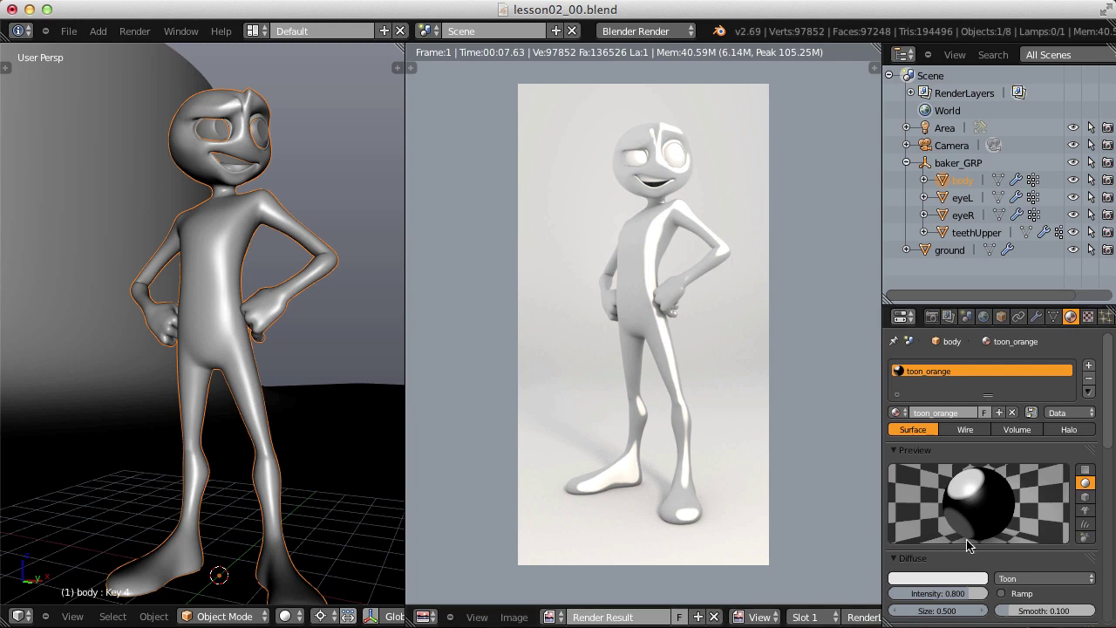
Set the material's specular shader model to Toon and render the image again.
scroll(1106, 419, down, 2)
scroll(1106, 418, down, 6)
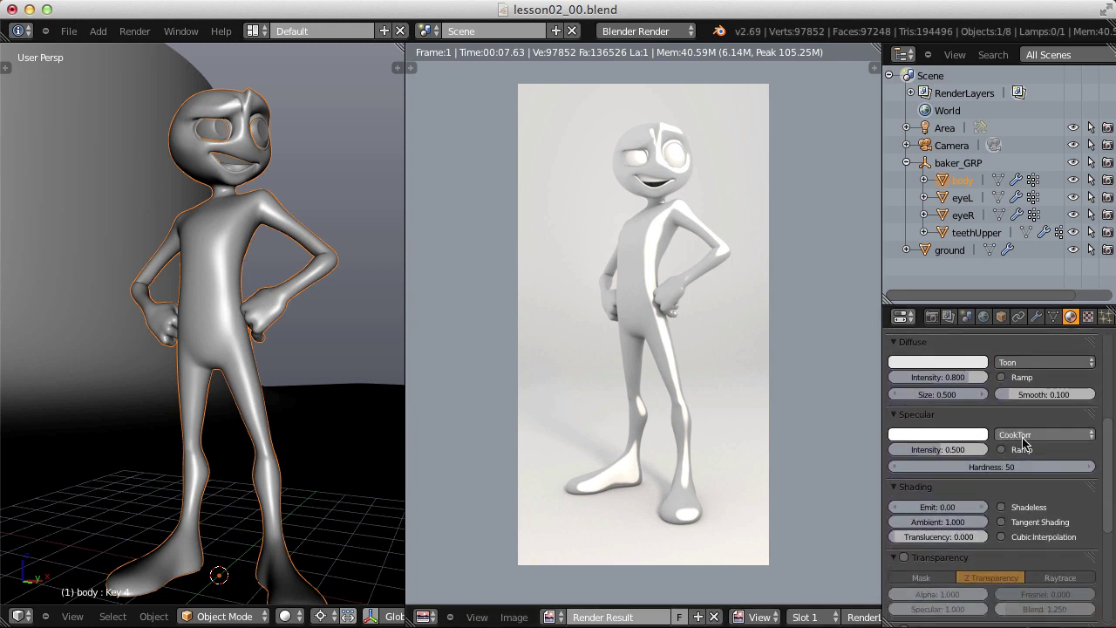
click(1029, 440)
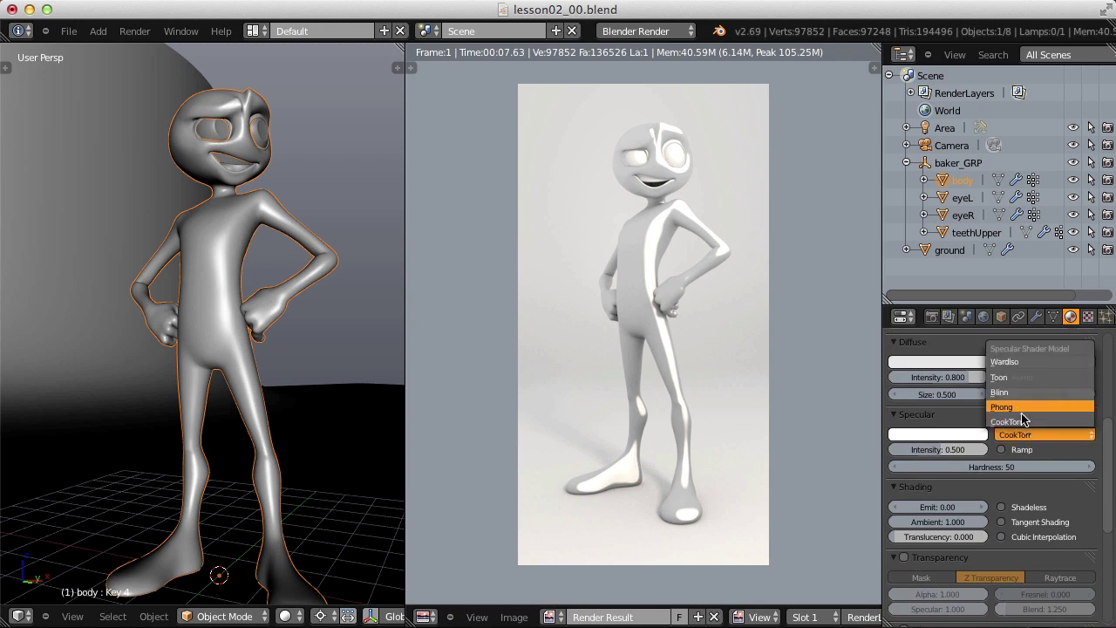
click(1016, 379)
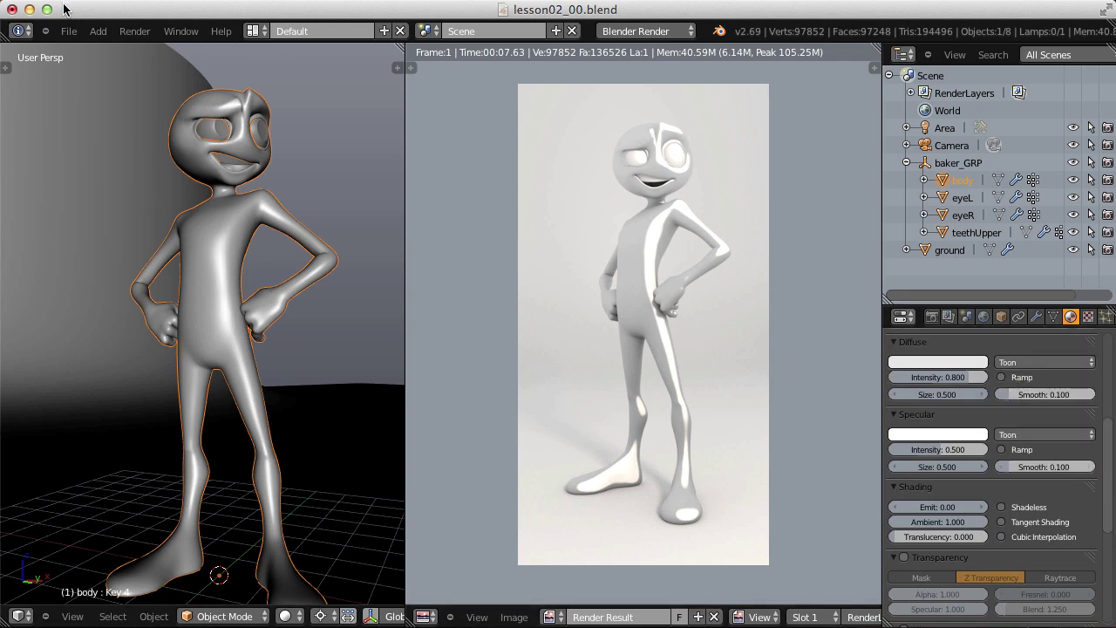
click(132, 35)
click(144, 49)
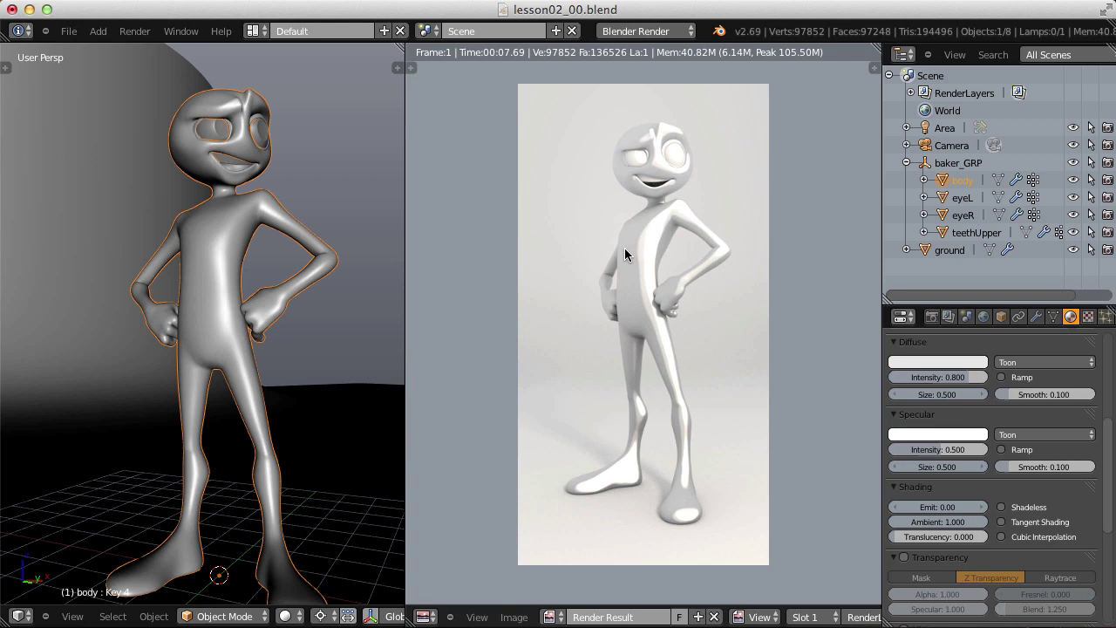
Set the specular intensity to 0 and enable the color ramp for the diffuse shading.
drag(944, 451, 851, 452)
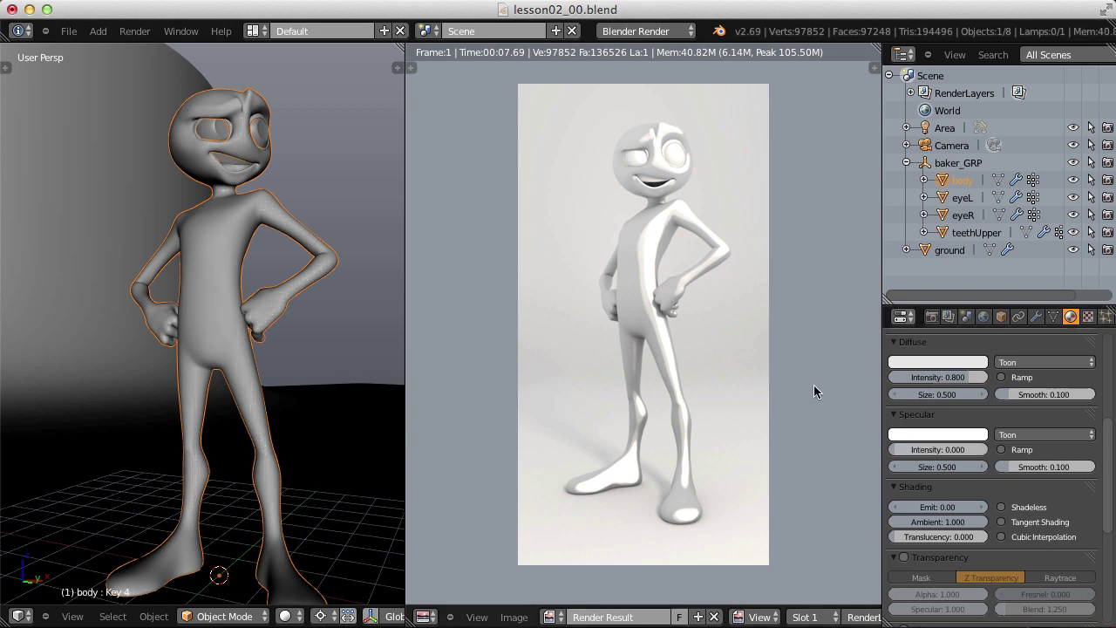
drag(1108, 445, 1113, 406)
click(1001, 470)
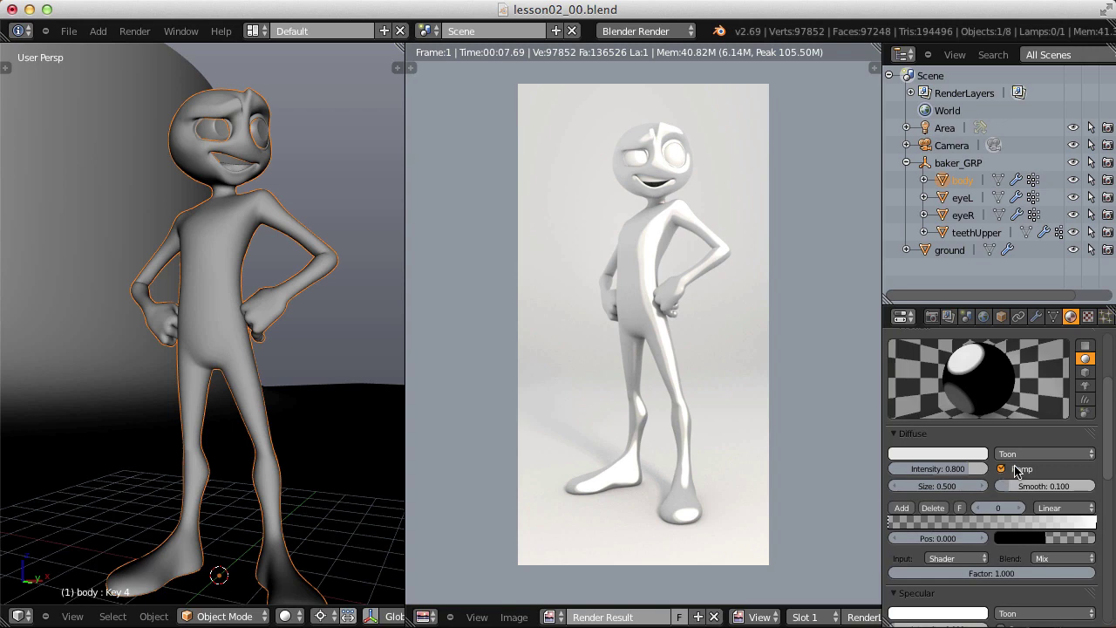
Make the diffuse ramp's first color stop an opaque dark orange with saturation 1, value about 0.42 and alpha 1.
click(1074, 541)
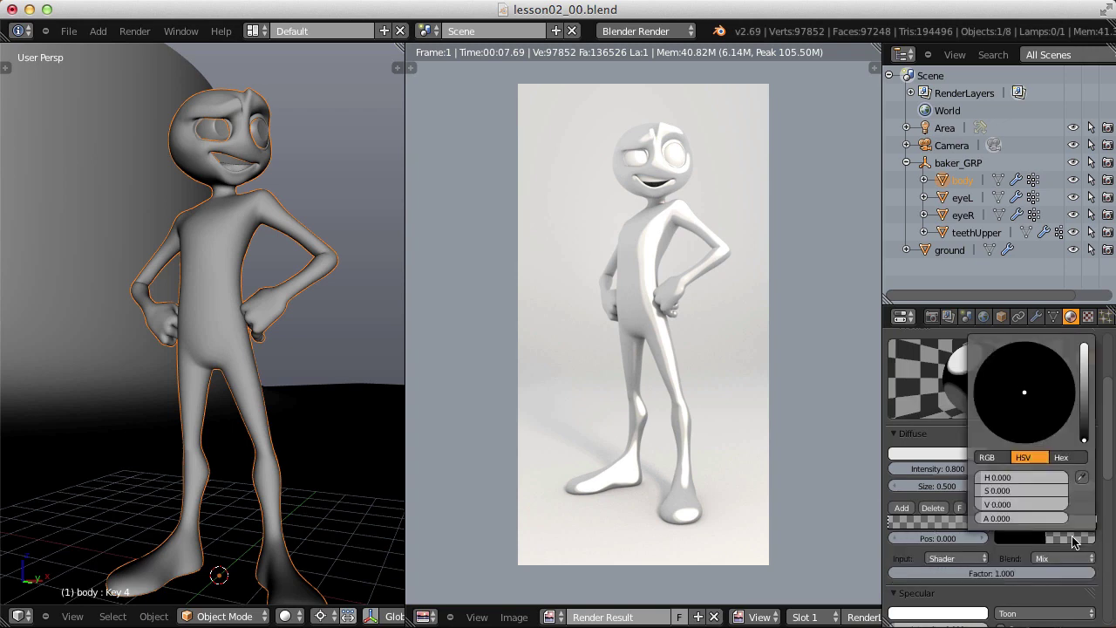
drag(984, 520, 1105, 526)
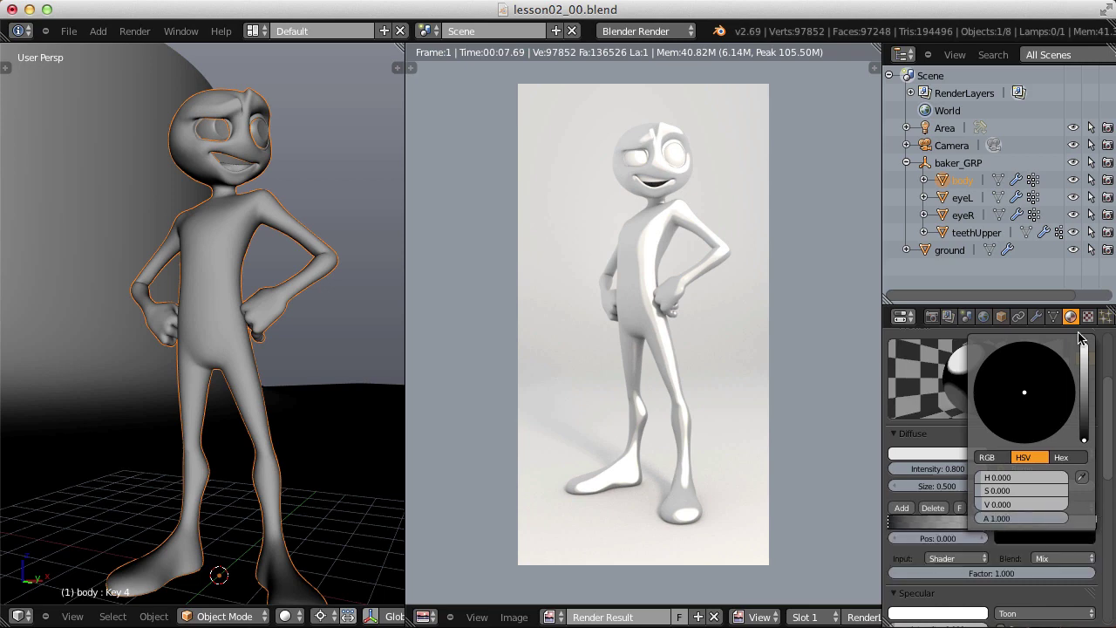
drag(1085, 440, 1097, 323)
click(1005, 440)
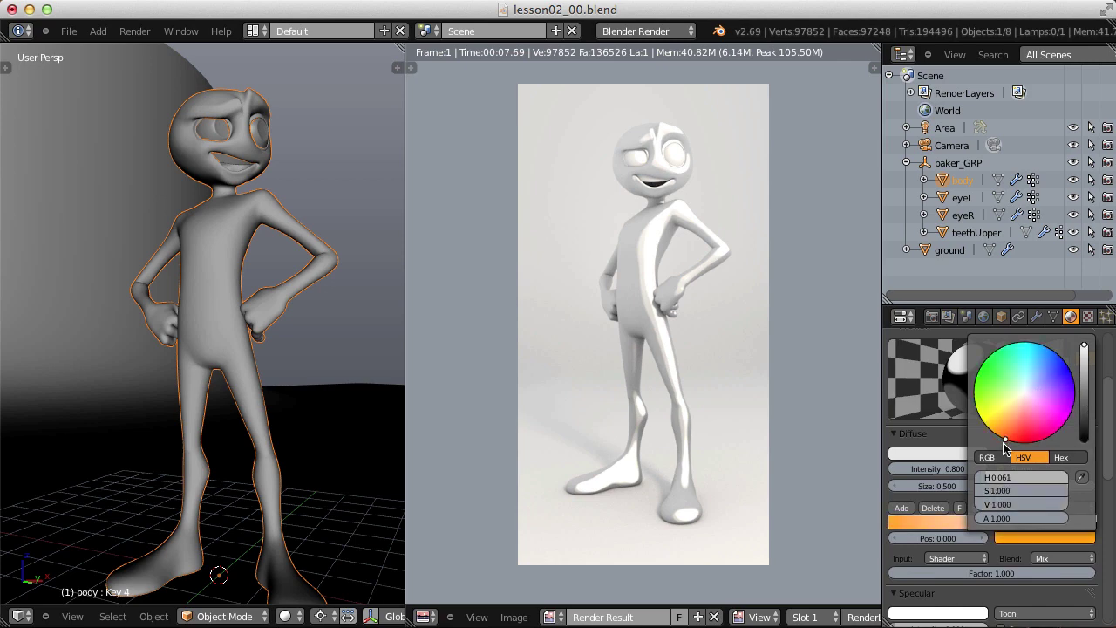
click(1087, 350)
drag(1087, 351, 1092, 376)
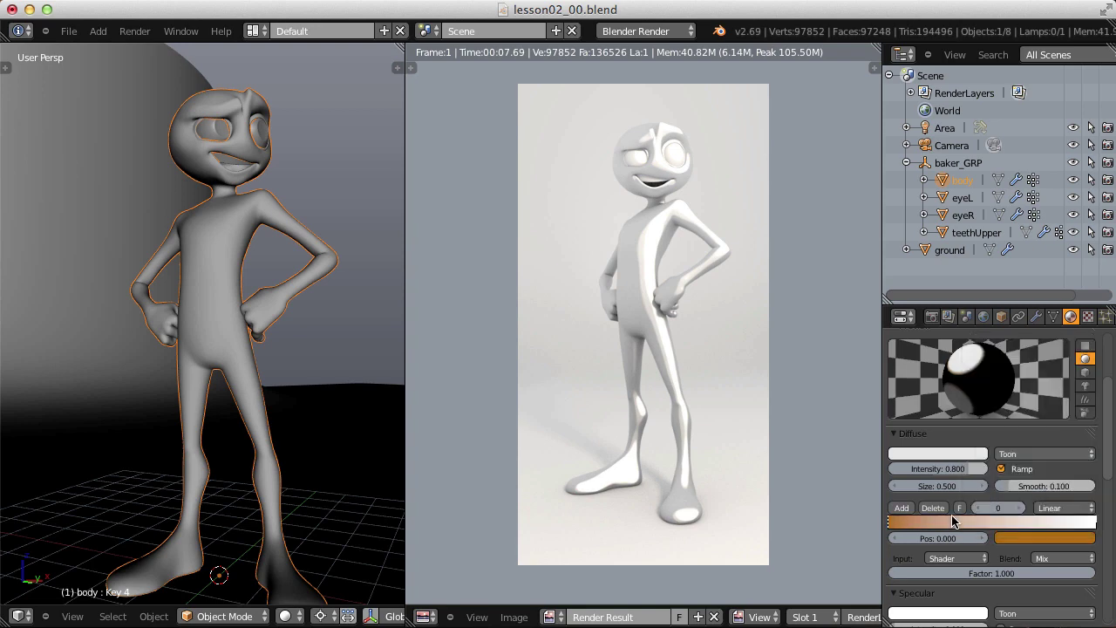
Give the diffuse ramp's last stop the same orange, brighten it to a vivid orange, and render the image.
click(1095, 523)
key(ctrl+v)
click(1046, 543)
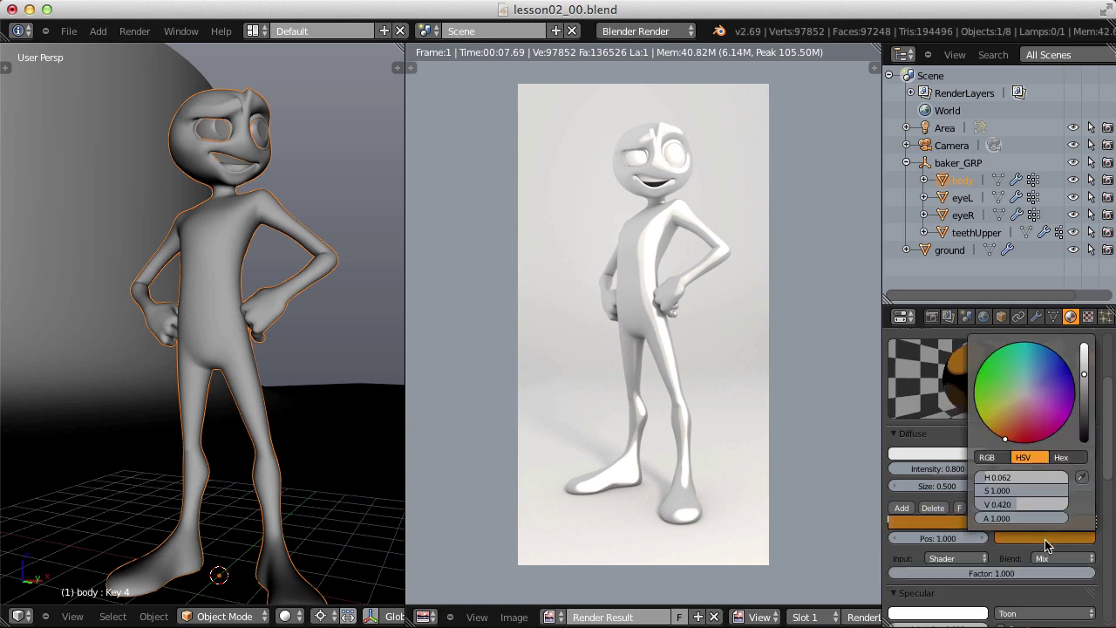
click(1086, 381)
drag(1086, 381, 1086, 351)
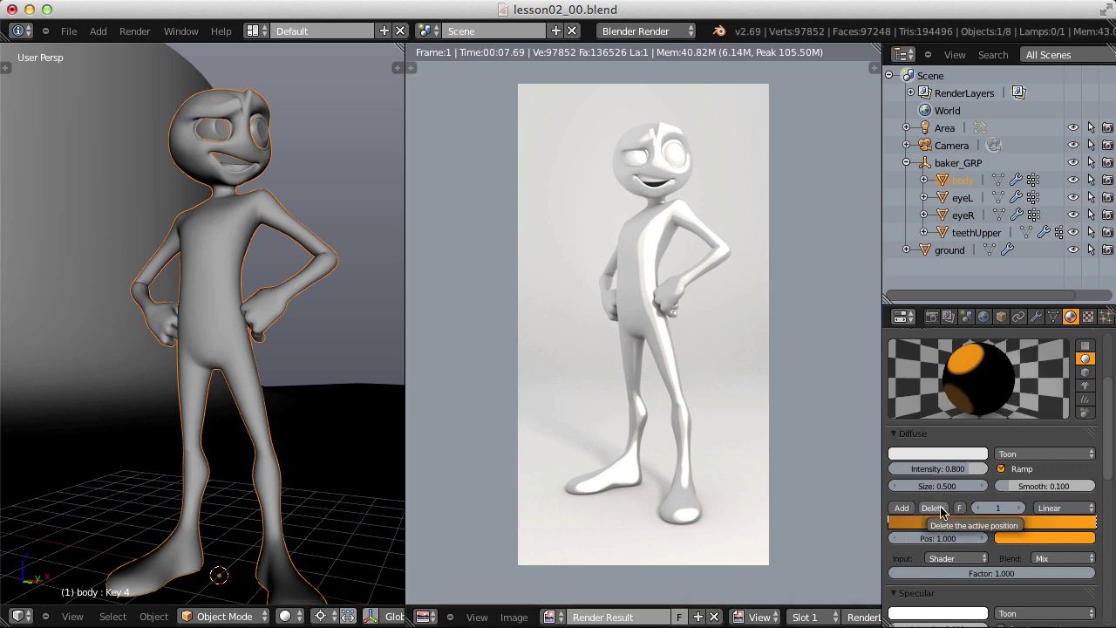
click(134, 31)
click(140, 44)
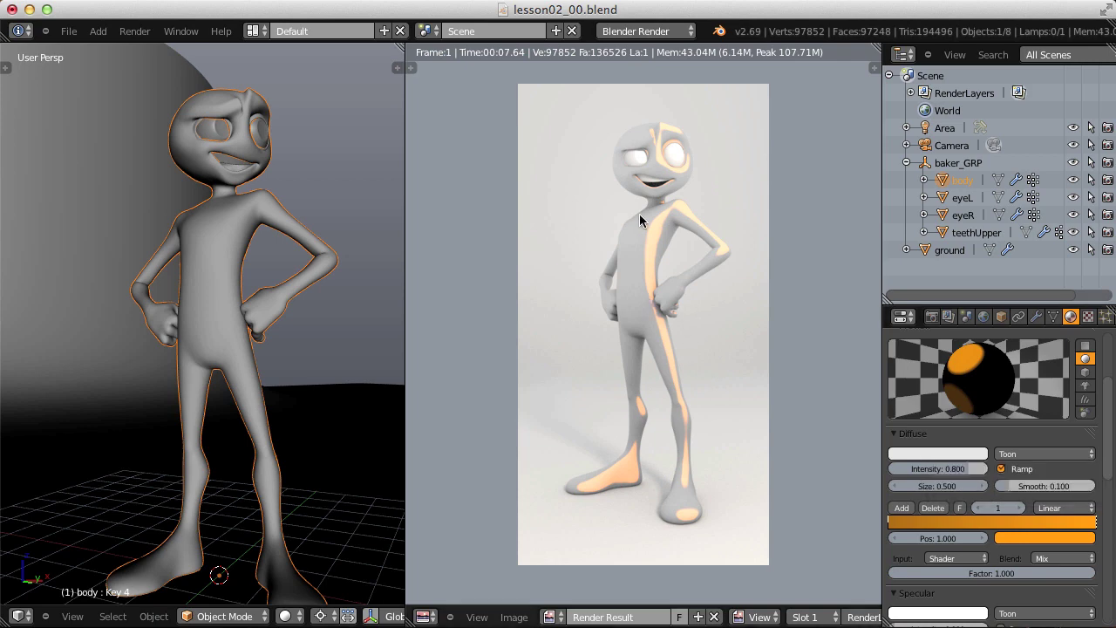
Copy the first ramp stop's dark orange to the material's diffuse color and render the image.
click(890, 523)
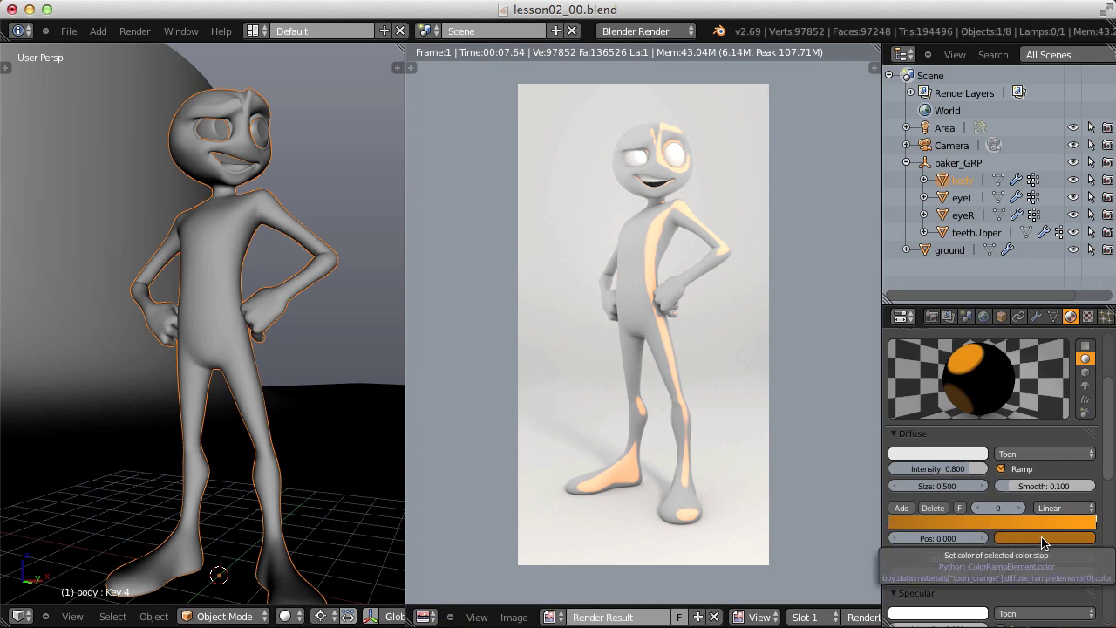
key(ctrl+v)
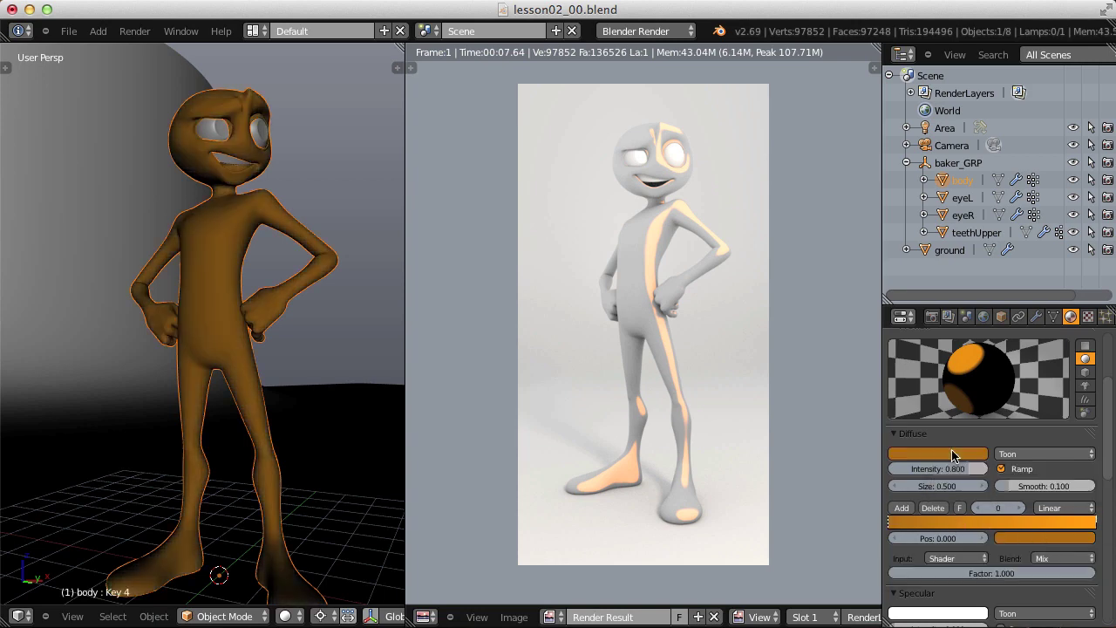
click(134, 30)
click(138, 48)
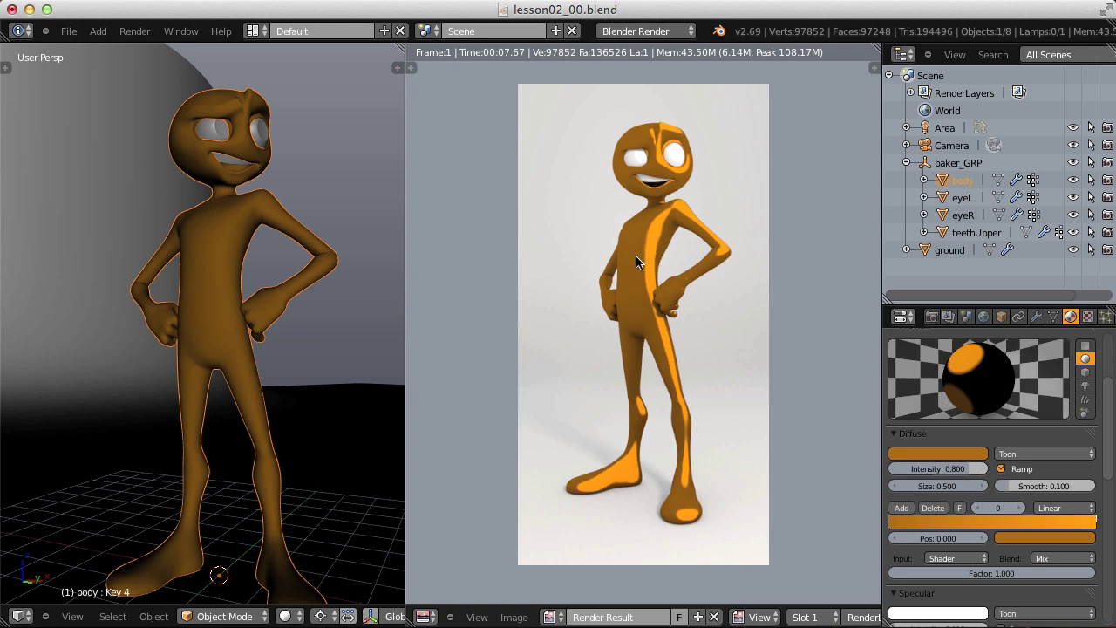
Set the toon size of the body material's diffuse shading to 1.
click(939, 491)
text(1)
key(Return)
mouse_move(939, 491)
mouse_down()
mouse_move(908, 493)
mouse_move(960, 487)
mouse_move(920, 498)
mouse_move(942, 491)
mouse_up()
click(933, 490)
text(1)
key(Return)
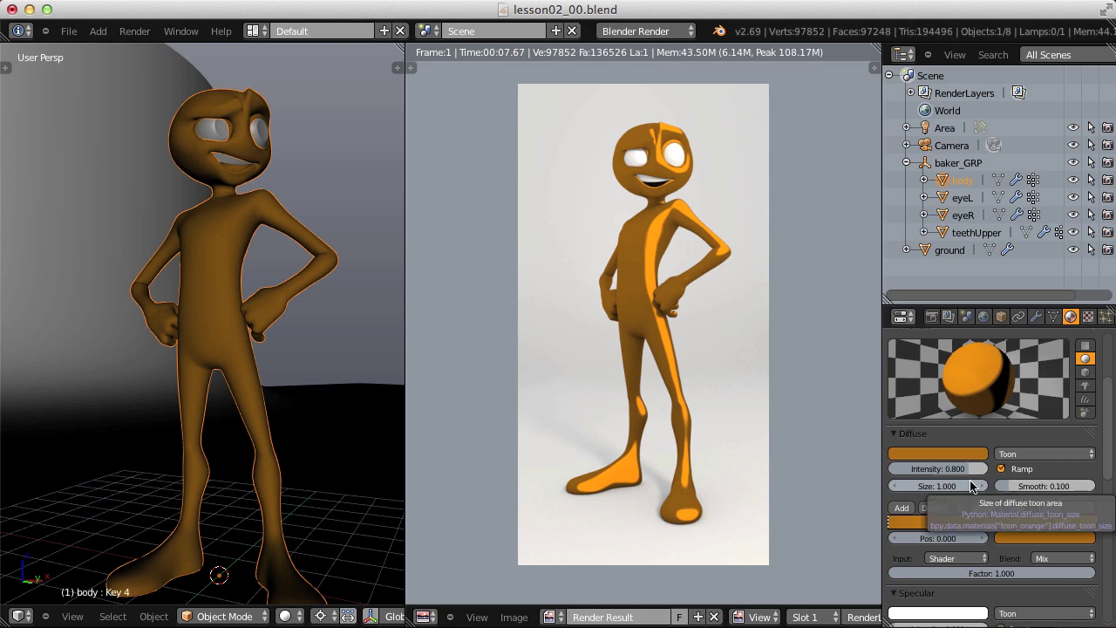
Change the diffuse ramp's input to Result and render the image.
click(945, 560)
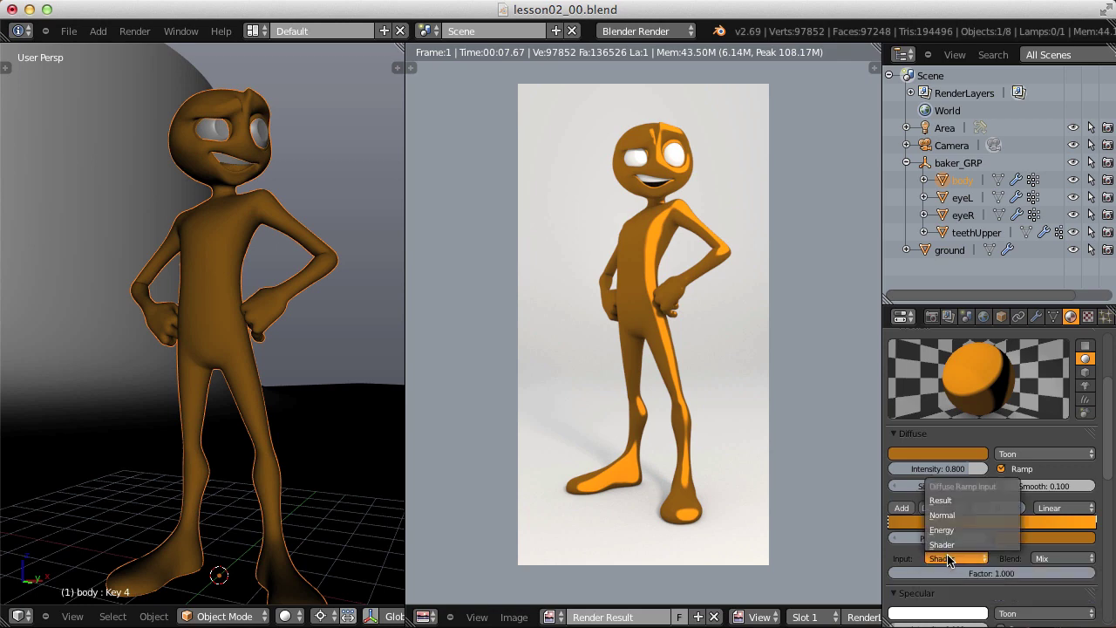
click(940, 500)
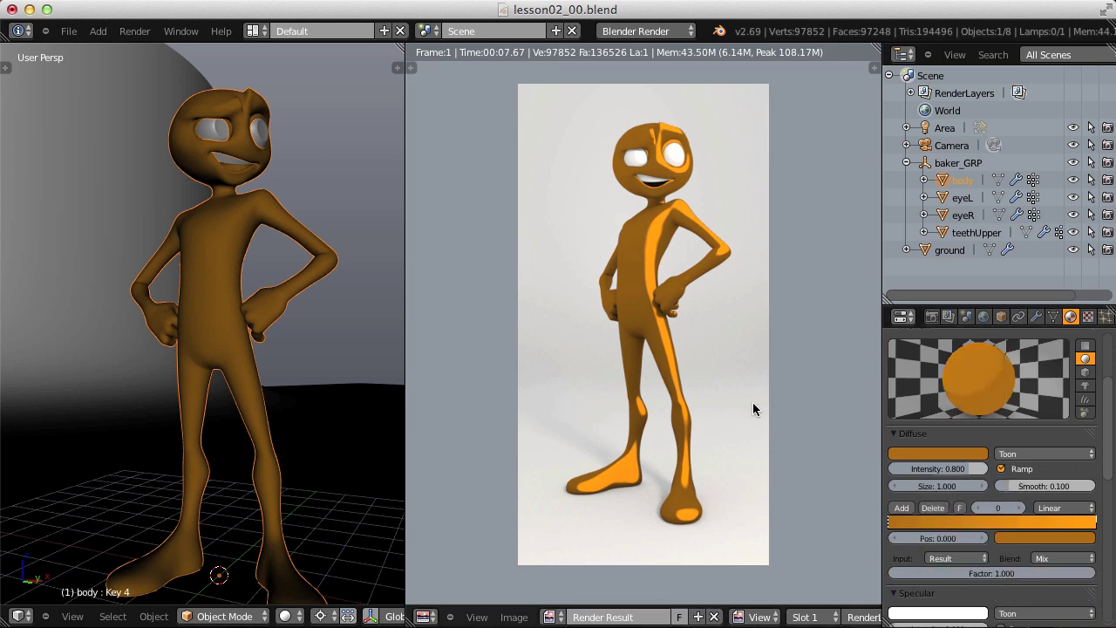
click(135, 31)
click(143, 45)
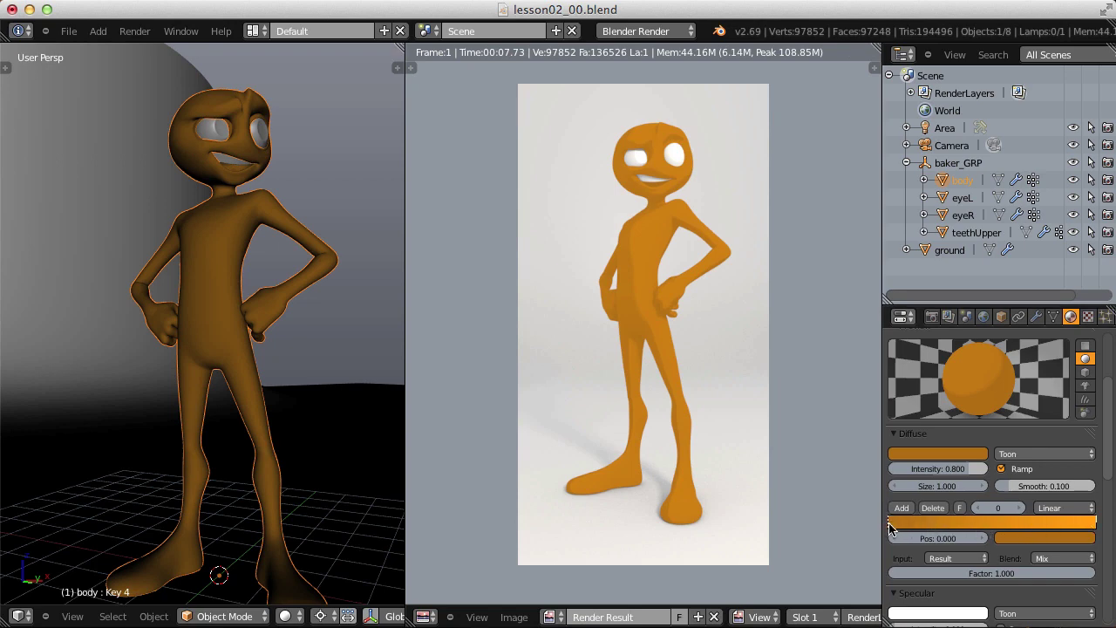
Move the diffuse ramp's dark stop about a third of the way along, place the bright stop at 0.484, and render.
drag(902, 524, 967, 523)
drag(1095, 523, 986, 530)
scroll(633, 281, up, 8)
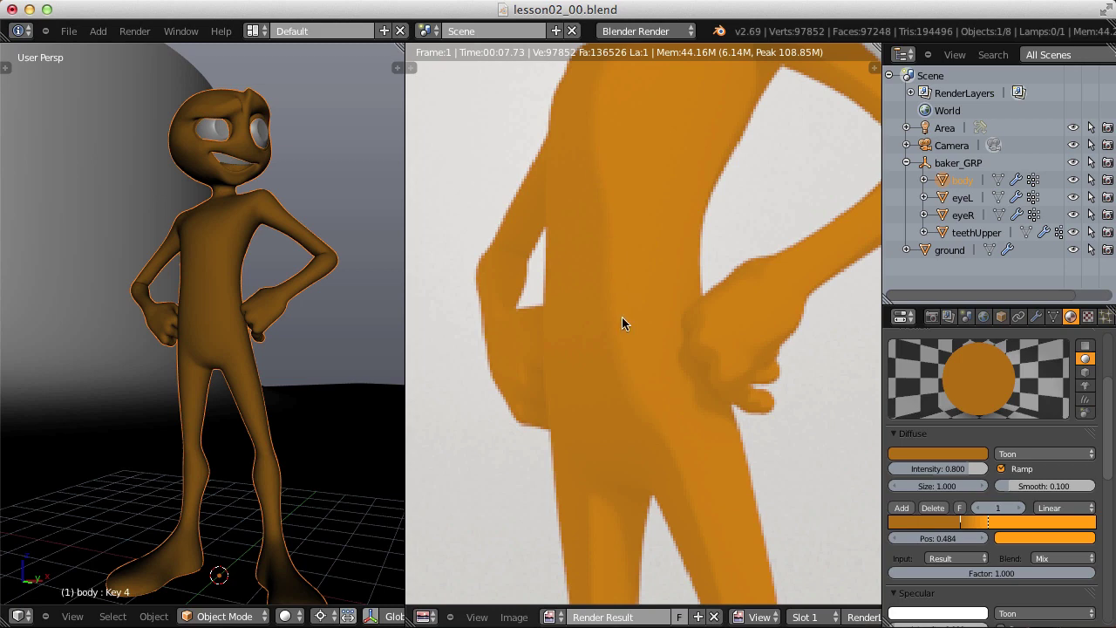
scroll(621, 323, down, 5)
click(134, 32)
click(148, 49)
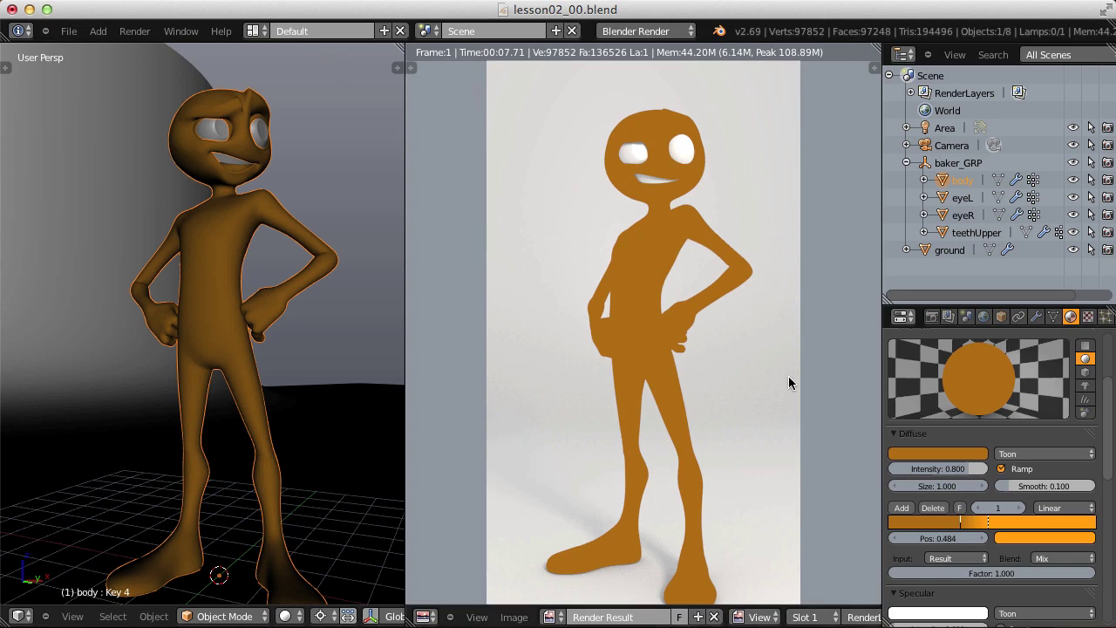
Shift both diffuse ramp stops toward the dark end, with the bright stop at 0.344, then render and inspect the figure.
mouse_move(962, 527)
mouse_down()
mouse_move(937, 527)
mouse_move(959, 526)
mouse_up()
click(140, 32)
click(140, 48)
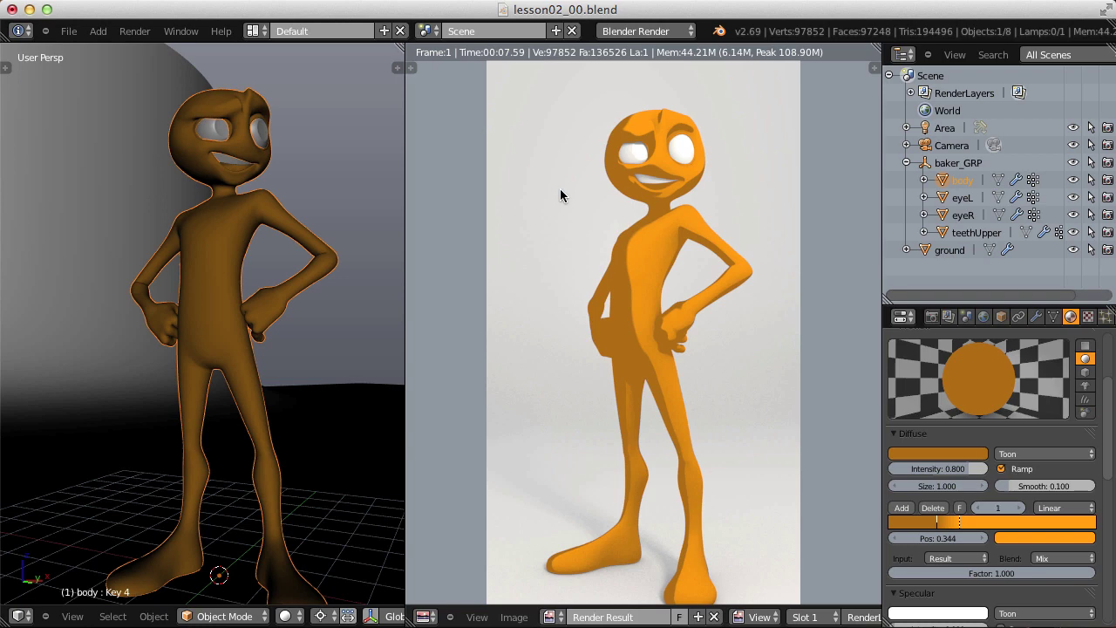
scroll(608, 210, up, 5)
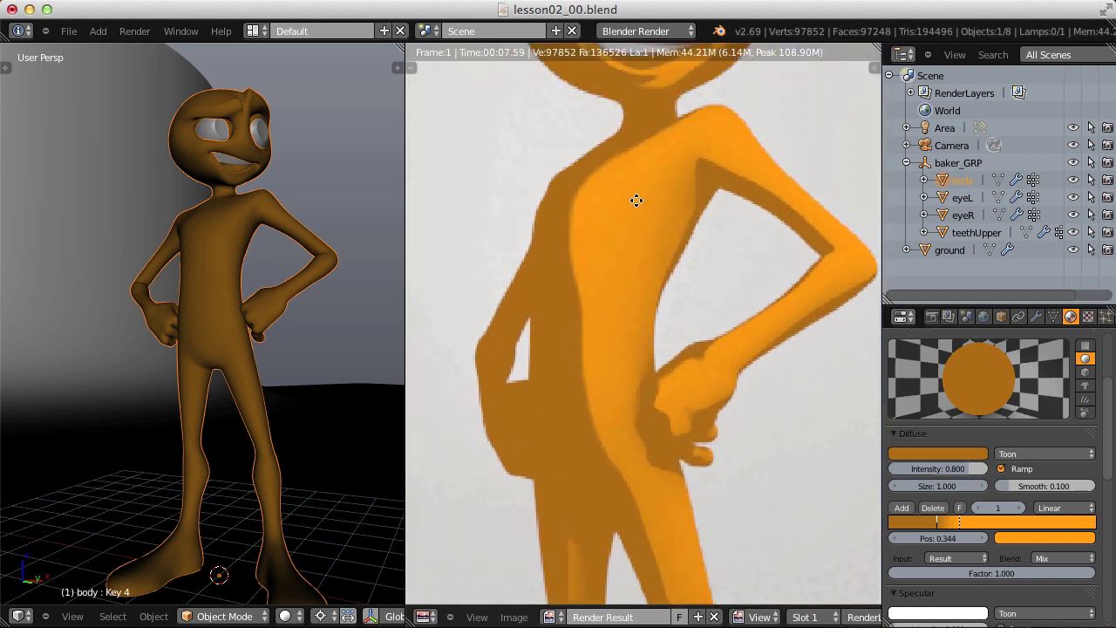
scroll(672, 249, down, 10)
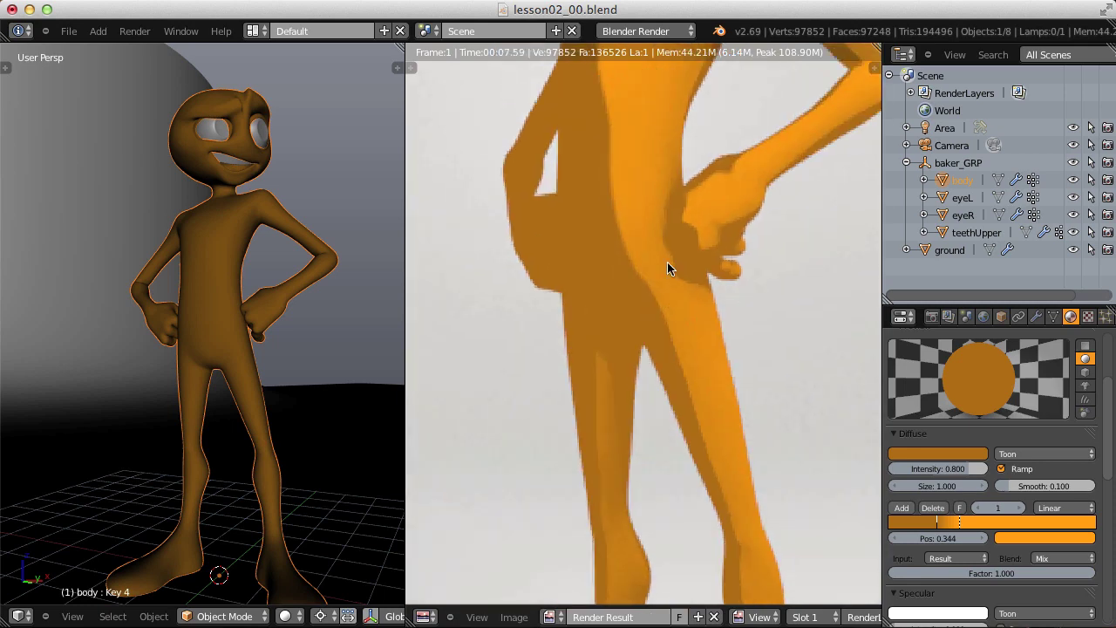
scroll(652, 360, down, 3)
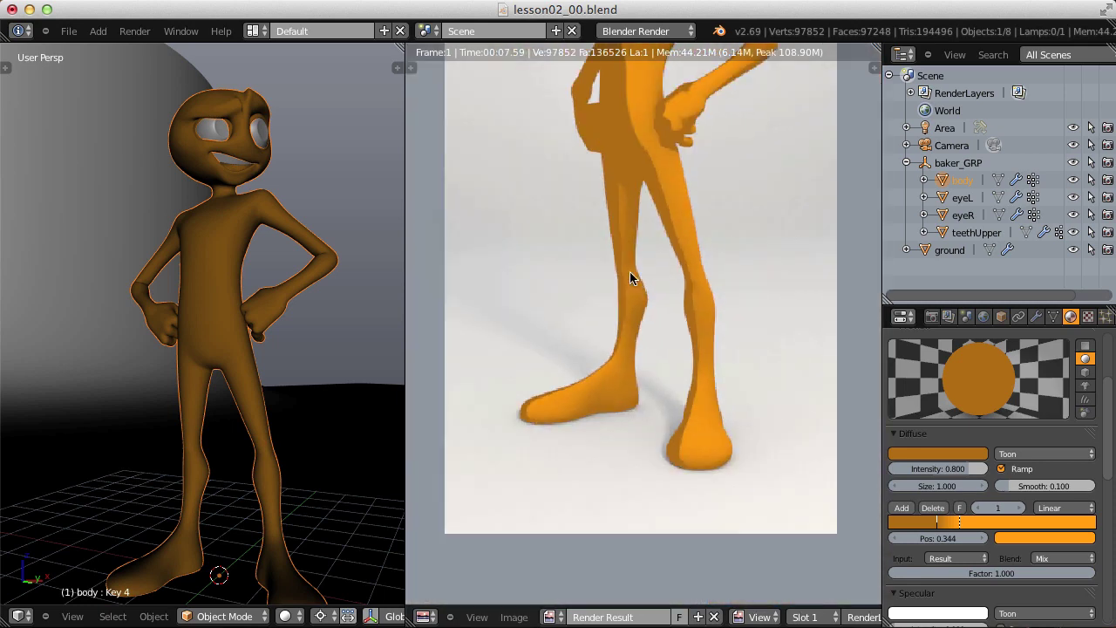
scroll(630, 272, up, 5)
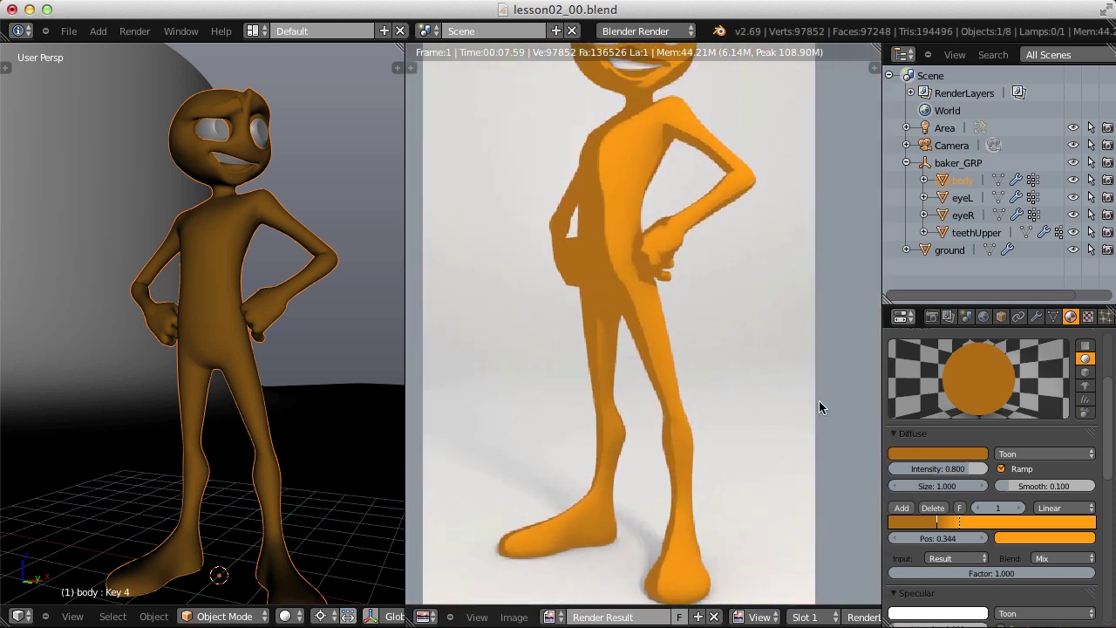
Move the diffuse ramp's bright stop to position 0.302 and render the image.
drag(960, 527, 950, 530)
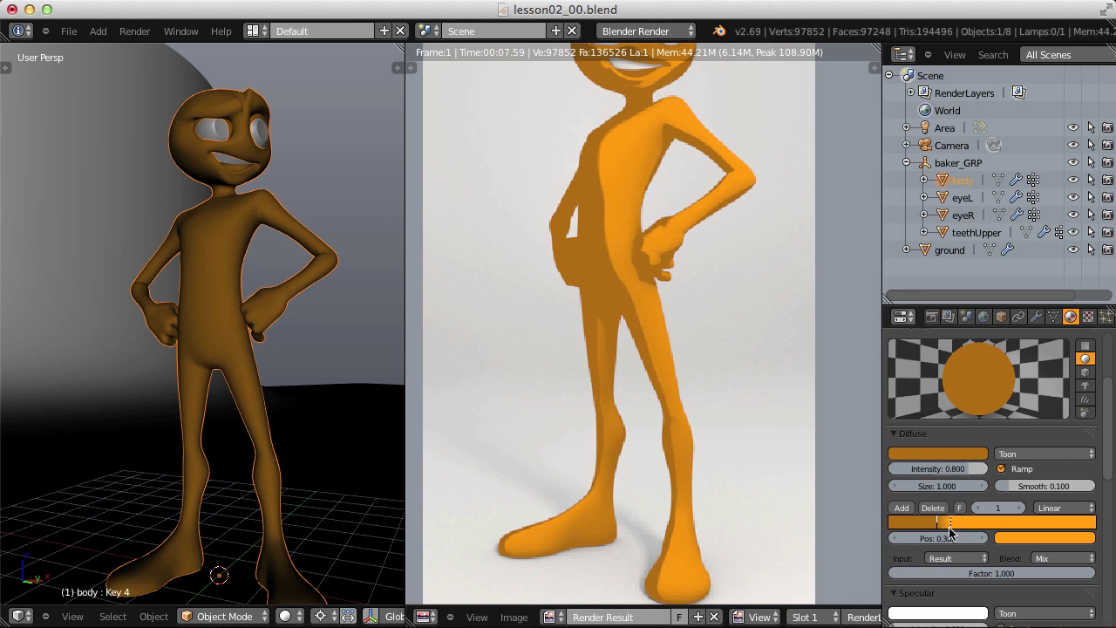
click(135, 32)
click(128, 51)
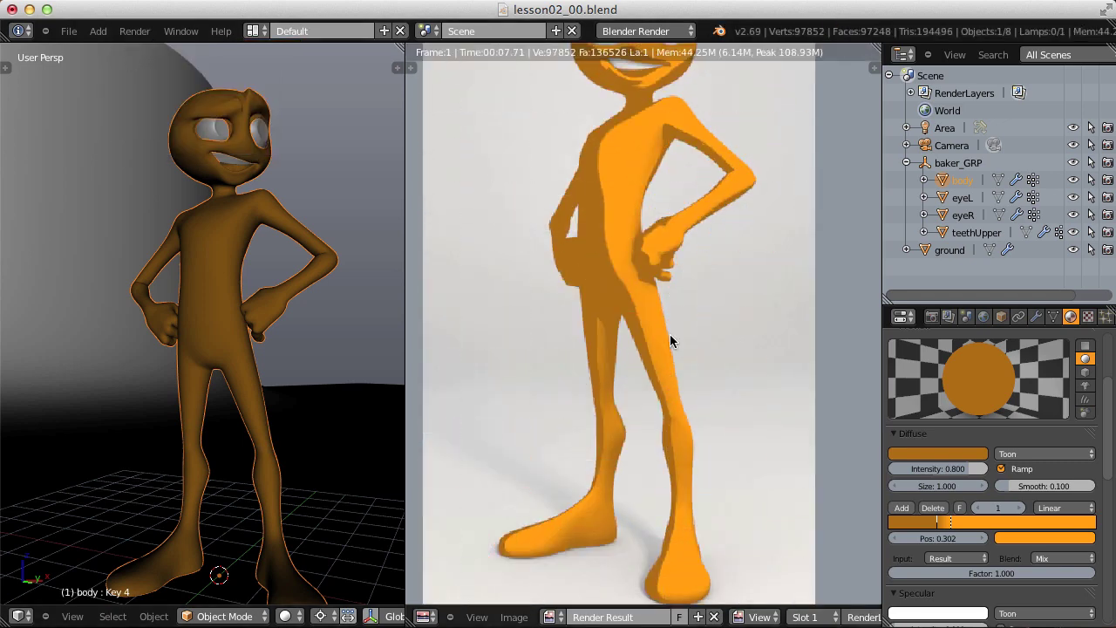
scroll(670, 334, down, 3)
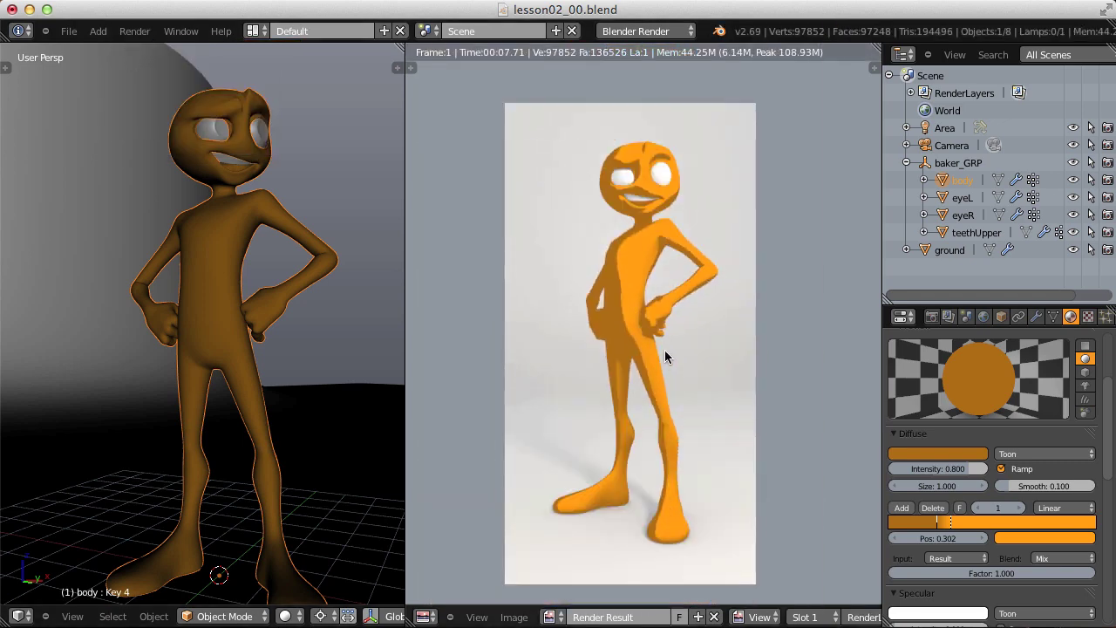
Change the diffuse ramp's interpolation to Ease and render the image.
click(1054, 507)
click(1054, 494)
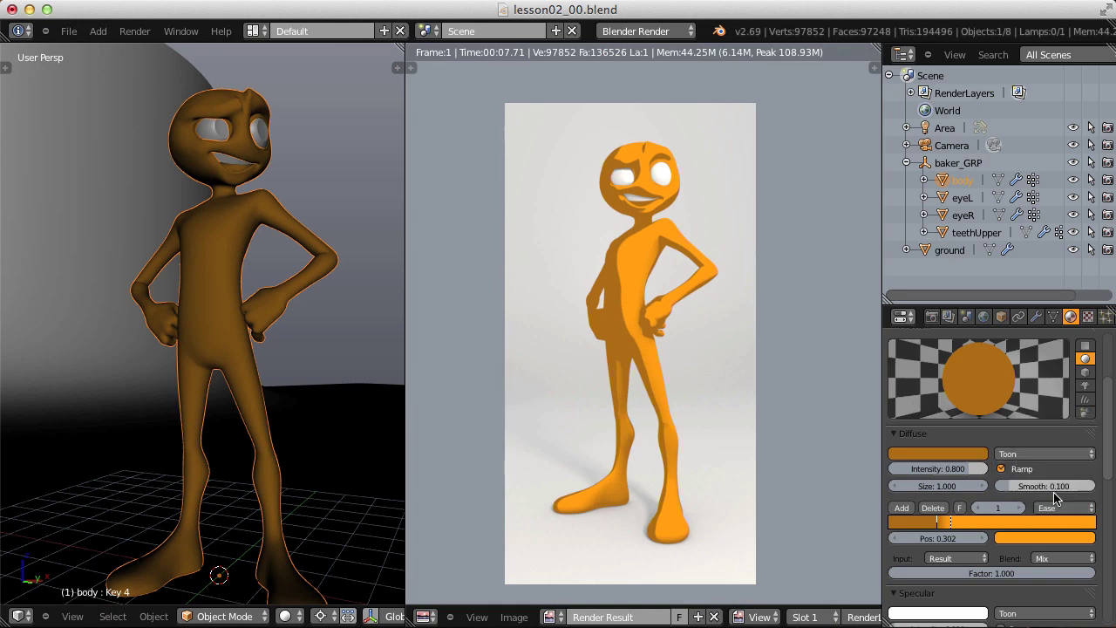
click(134, 31)
click(144, 47)
Set the diffuse smooth value to 0.2 and render the image.
click(1026, 486)
text(0.2)
key(Return)
click(131, 32)
click(126, 48)
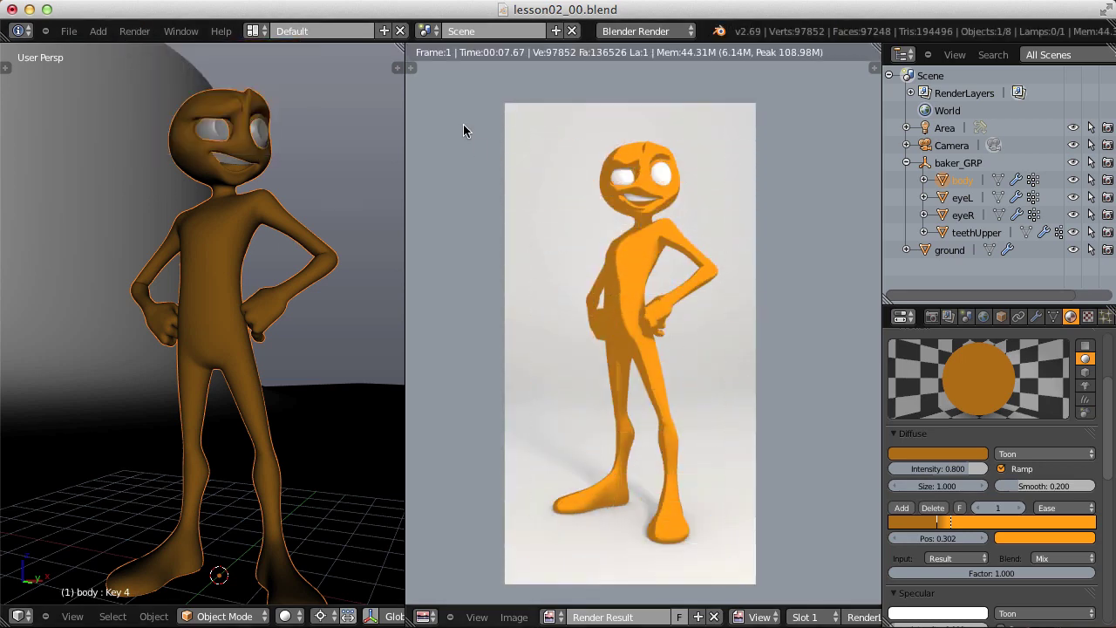
Set the diffuse smooth value to 0.05, render the image, and examine the shading edge on the torso.
click(1041, 485)
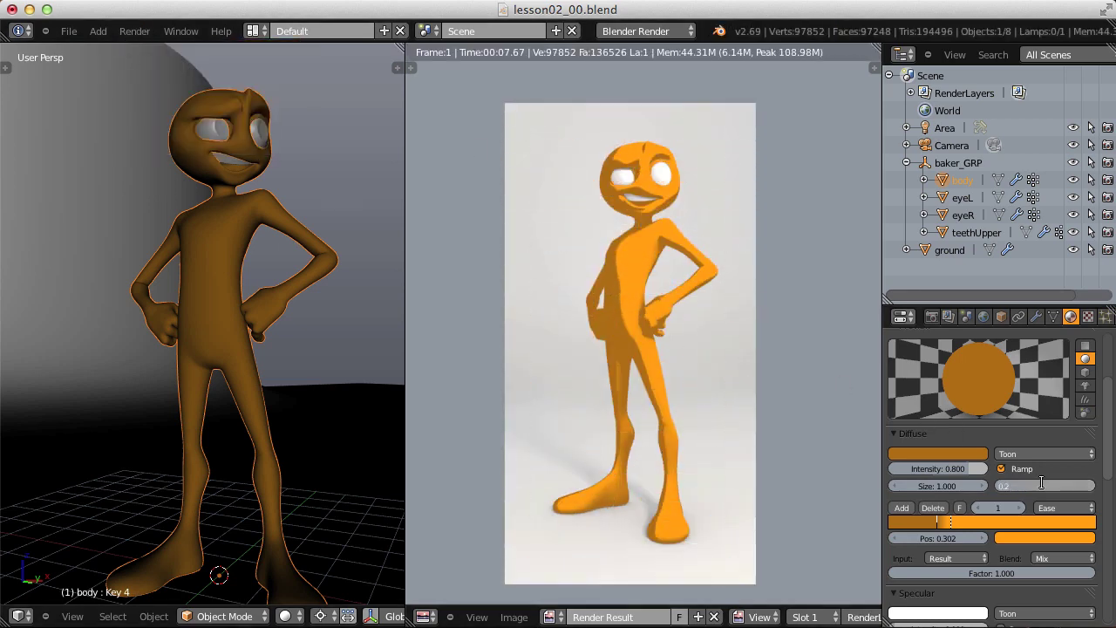
text(0.05)
key(Return)
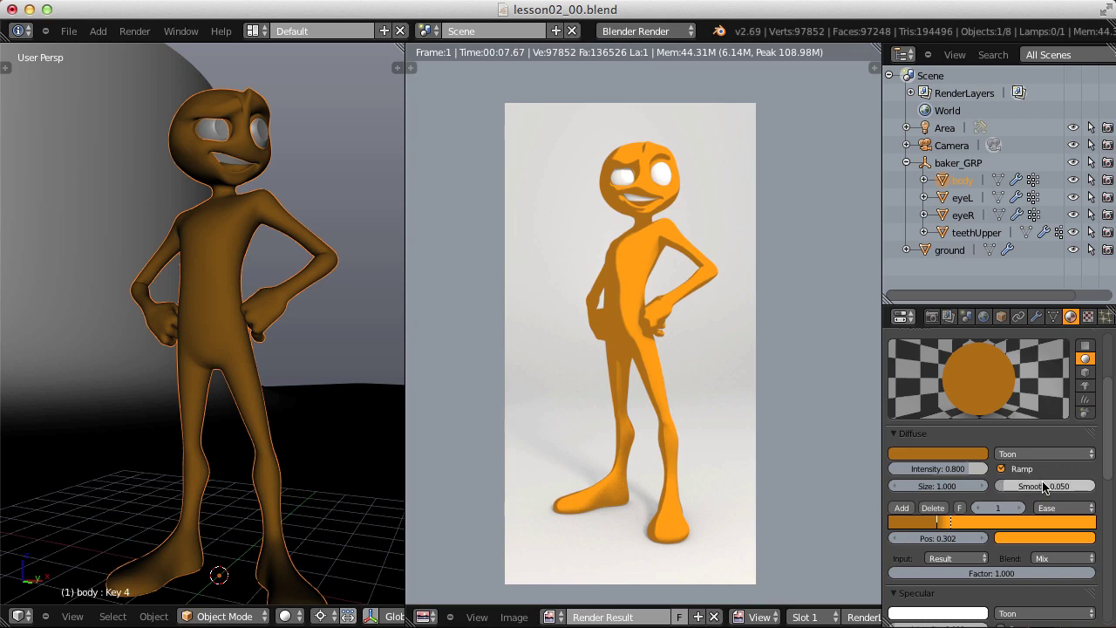
click(131, 33)
click(124, 49)
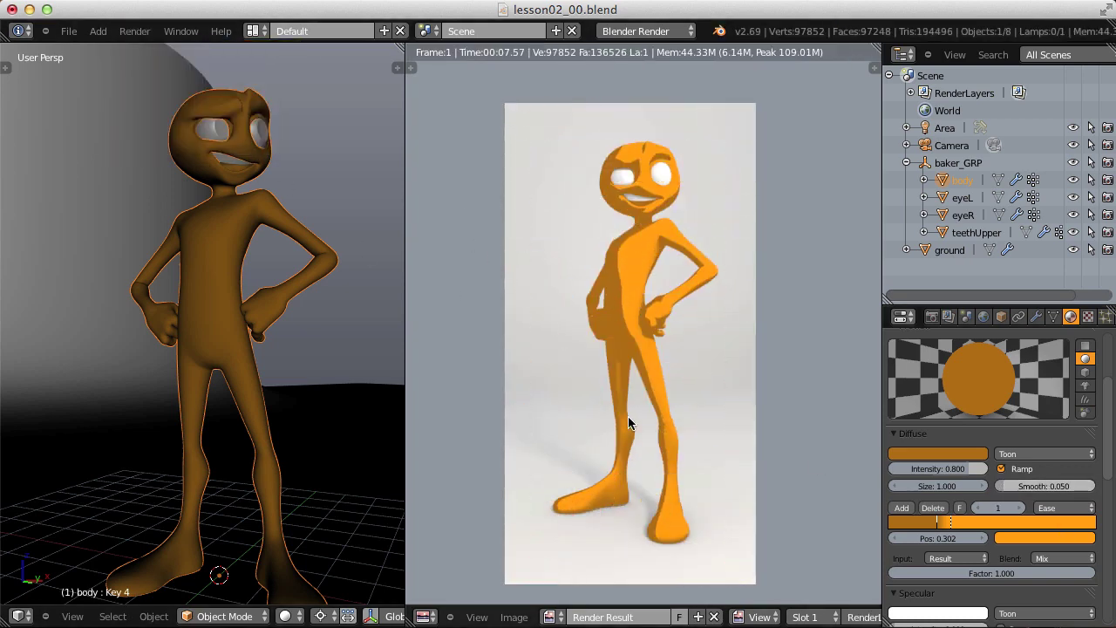
scroll(628, 422, up, 5)
middle_drag(624, 235, 683, 366)
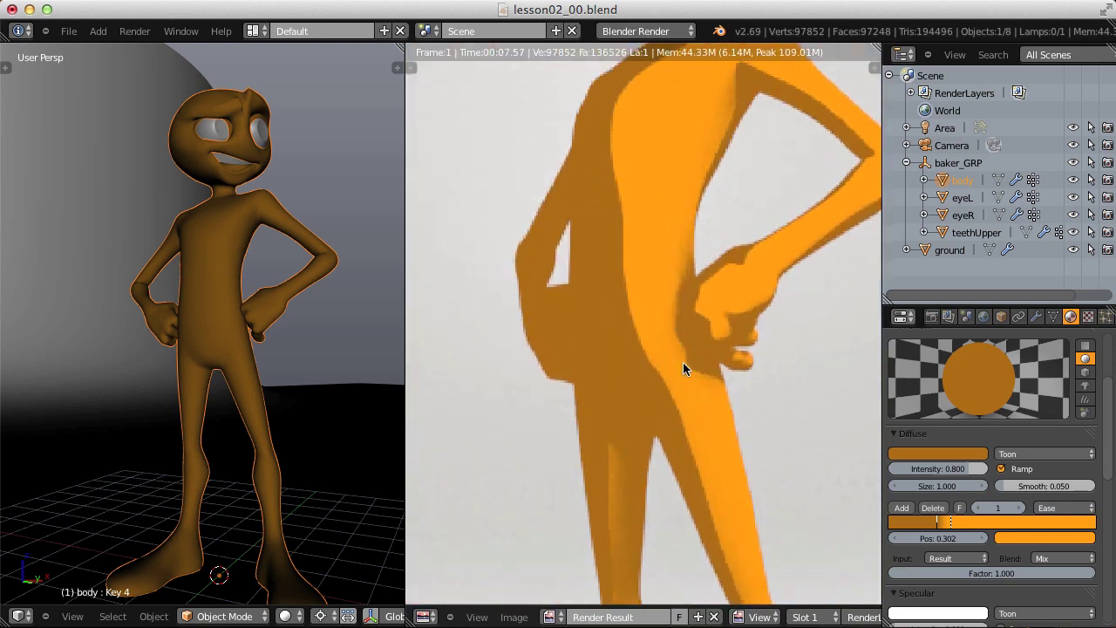
scroll(633, 300, up, 3)
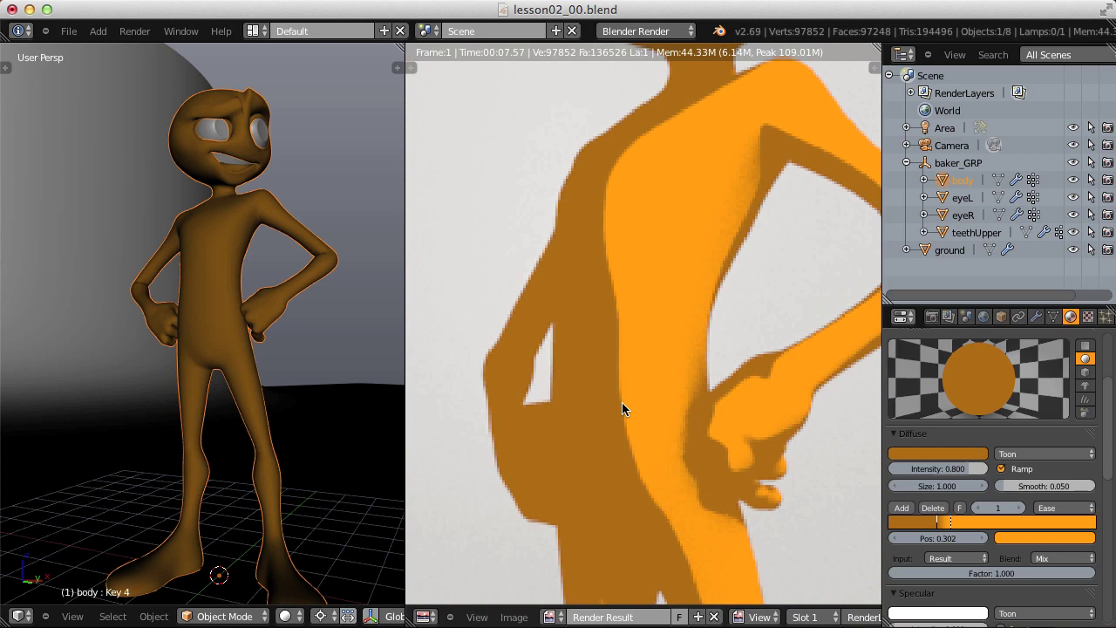
Switch to render Slot 2, set the diffuse smooth value to 0.2, and render for comparison.
click(804, 616)
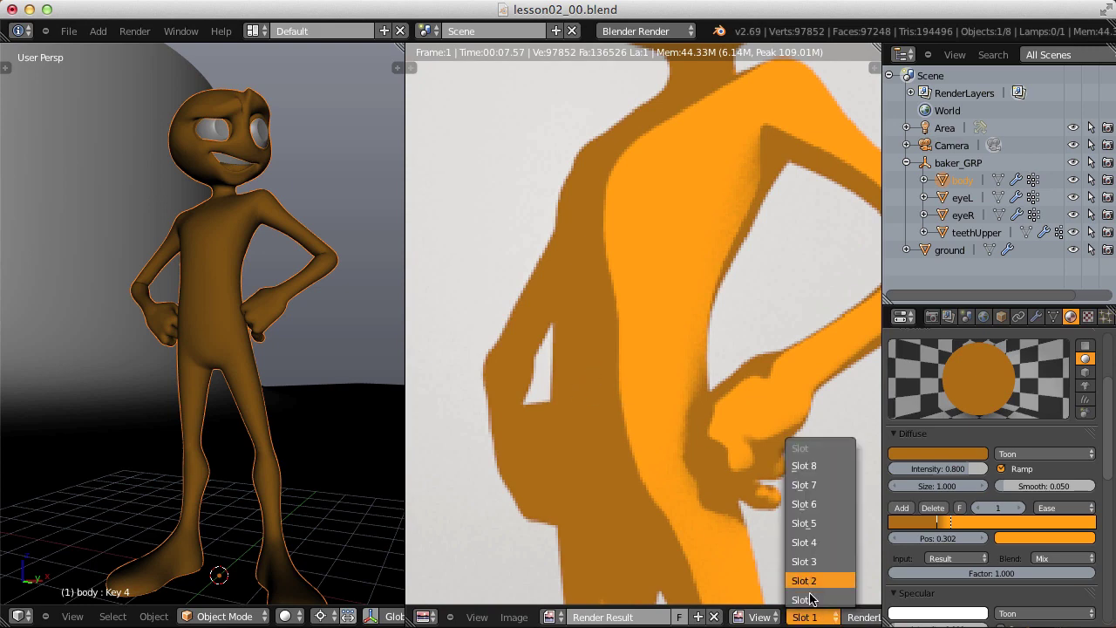
click(805, 574)
click(1024, 482)
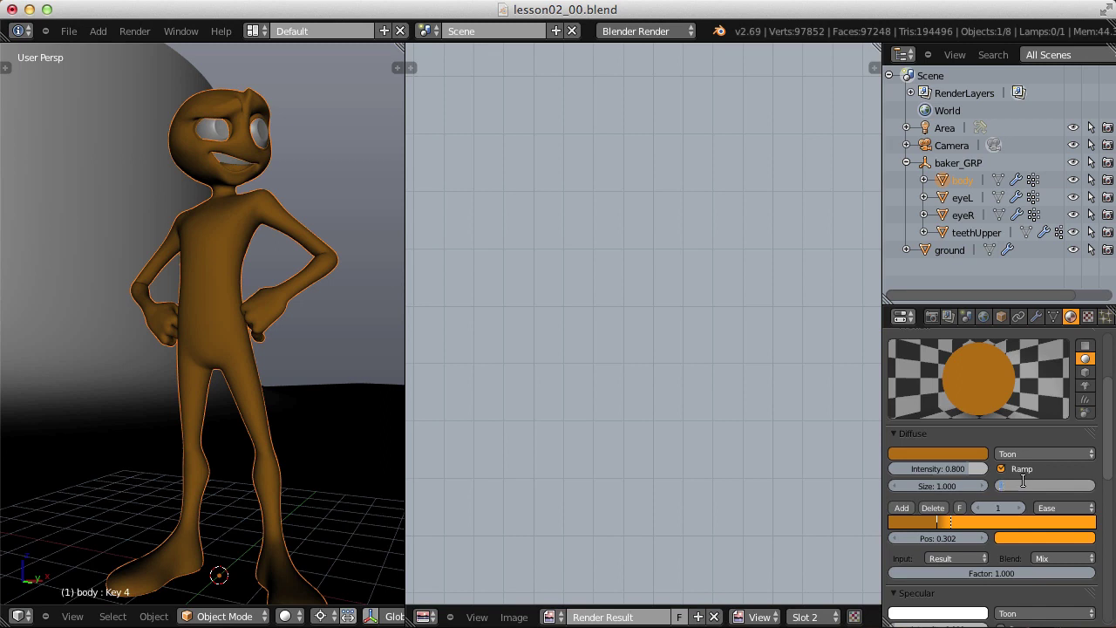
text(.2)
key(Return)
click(135, 30)
click(139, 49)
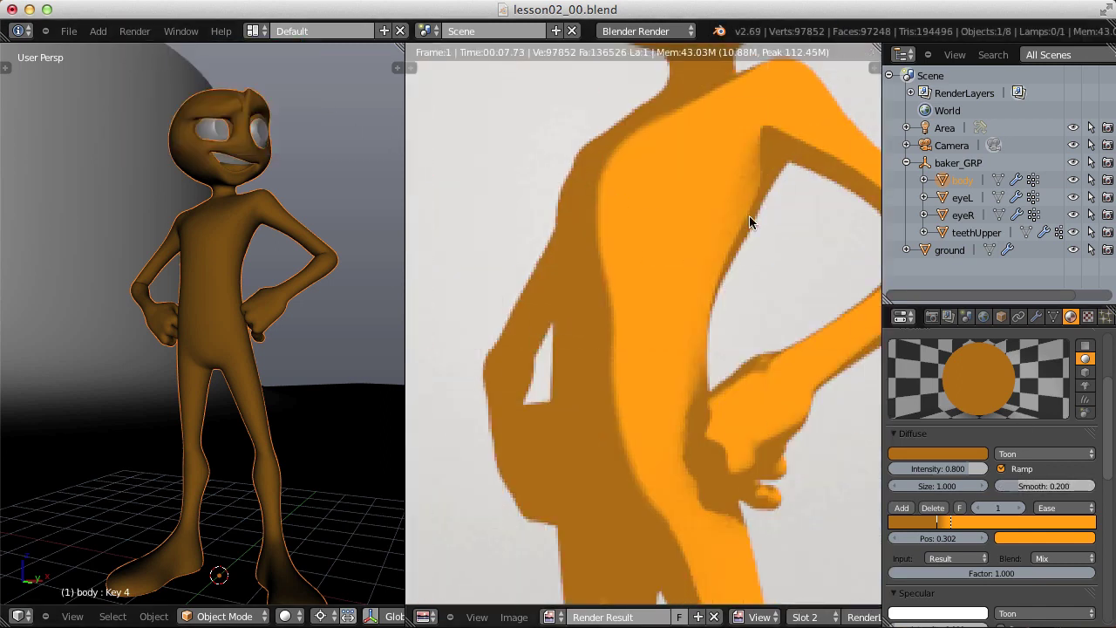
Compare the torso's shading edges between the renders in Slot 1 and Slot 2.
key(j)
key(j)
key(j)
key(j)
key(j)
key(j)
key(j)
key(j)
key(j)
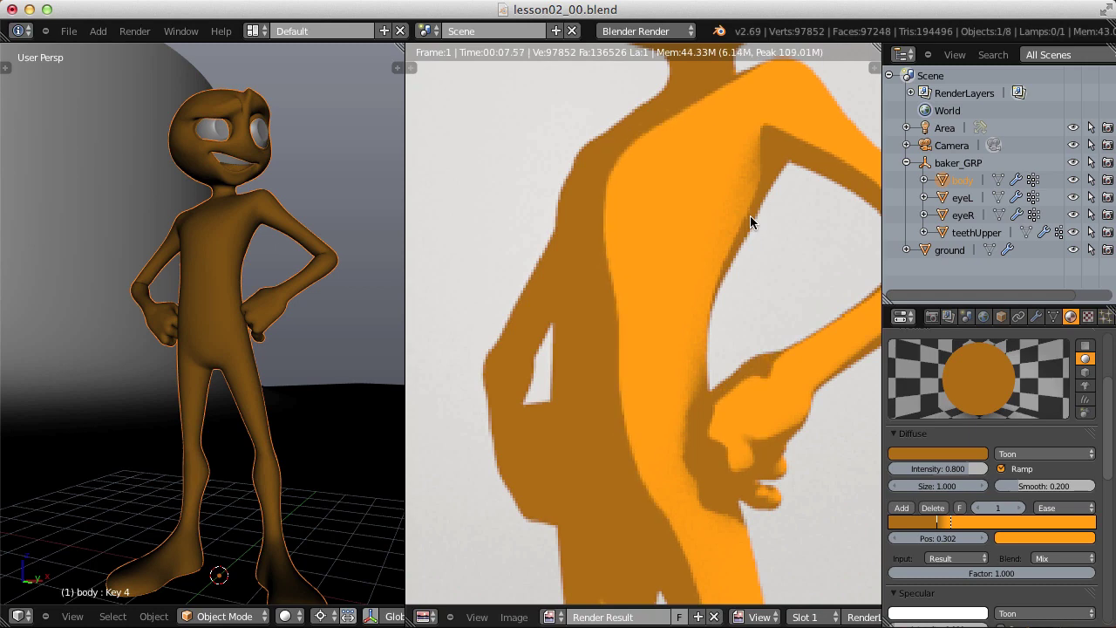
Set the diffuse smooth value back to 0.05, move the ramp's bright stop to 0.276, and render into Slot 1.
click(1035, 489)
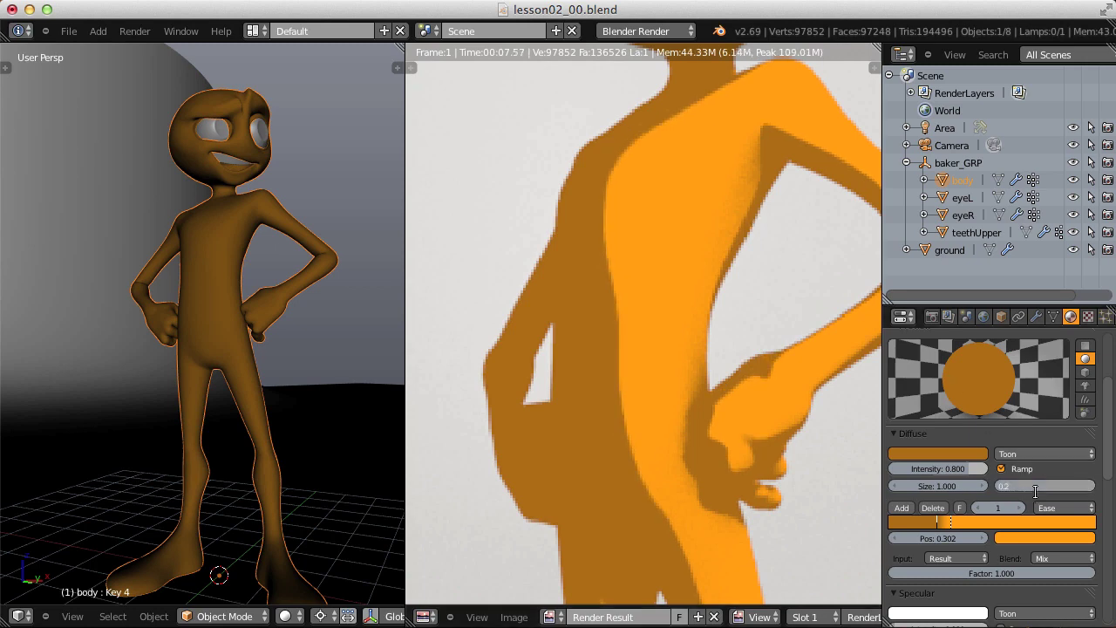
text(.05)
key(Return)
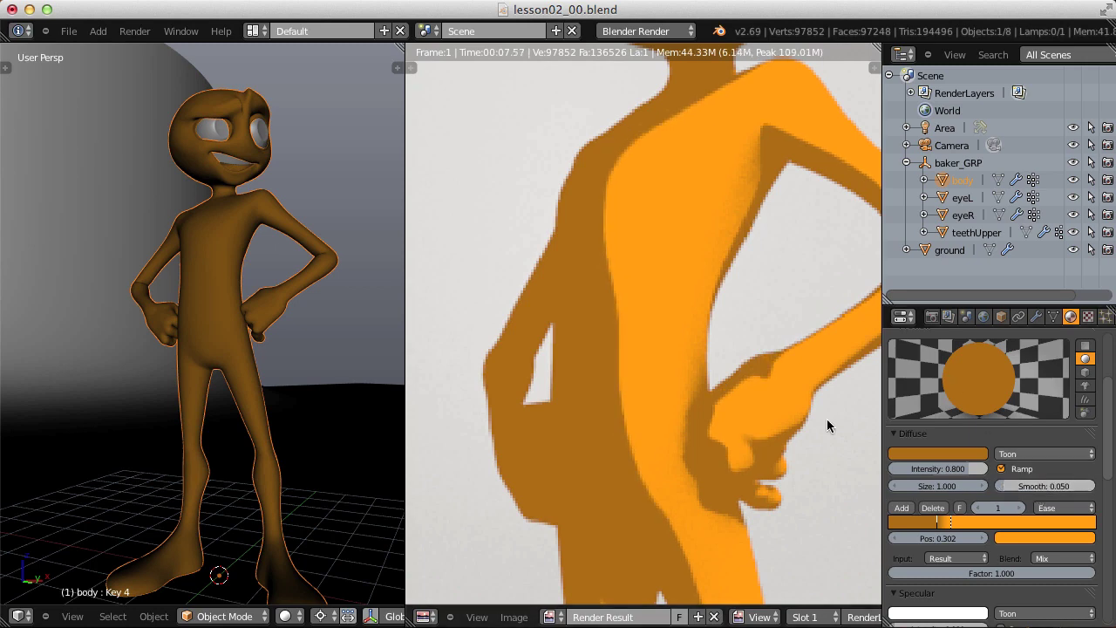
middle_drag(800, 413, 686, 192)
middle_drag(733, 535, 729, 347)
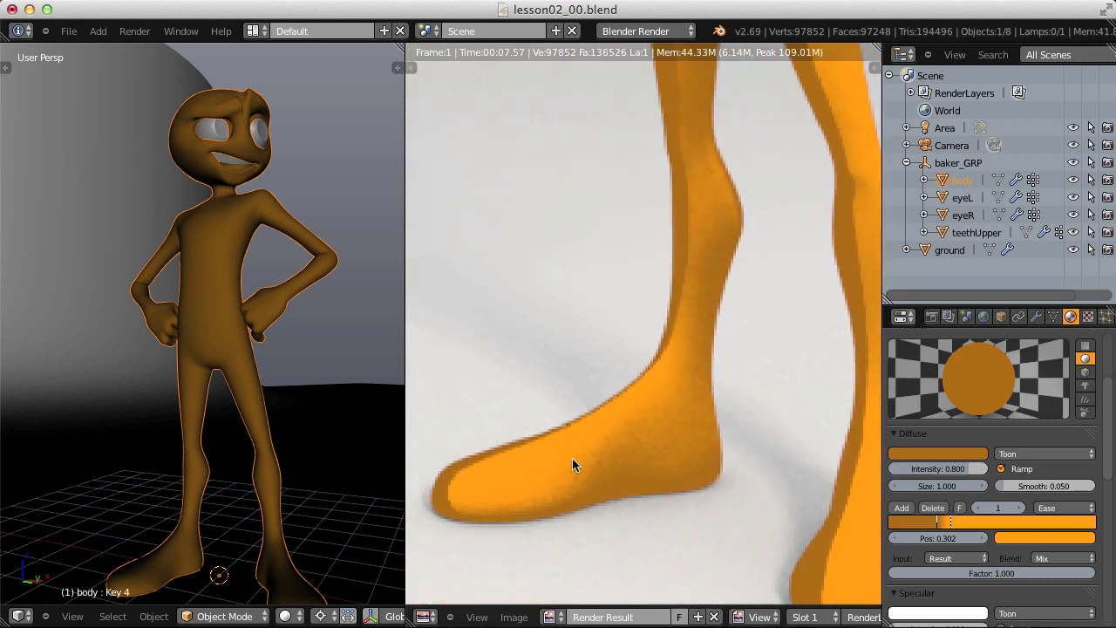
middle_drag(685, 279, 656, 323)
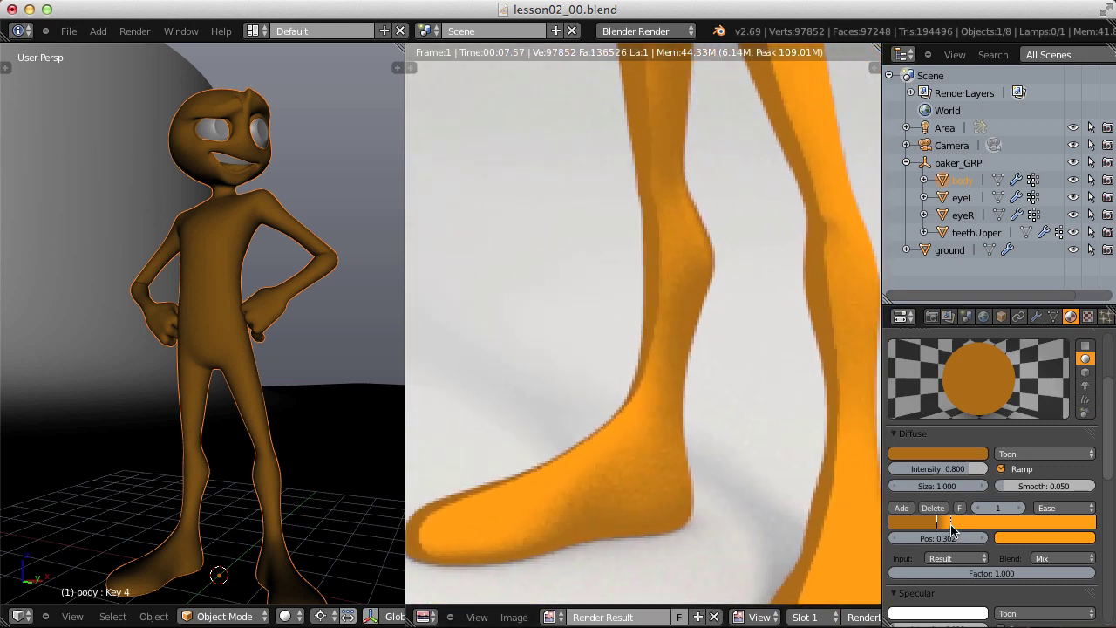
click(134, 31)
click(122, 48)
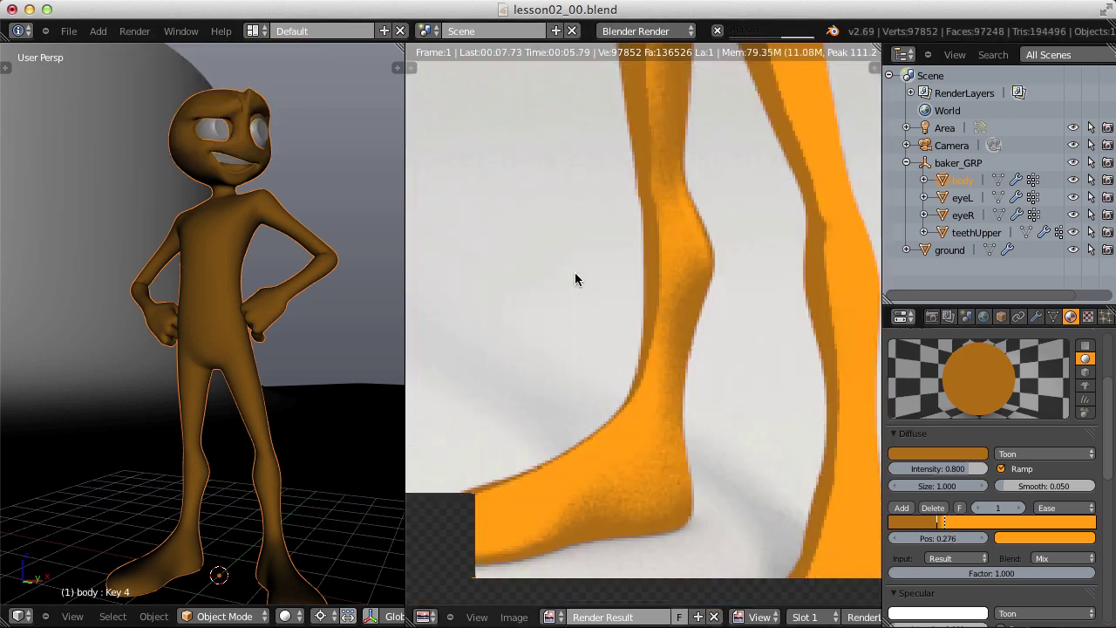
Move the diffuse ramp's dark stop to 0.224 and its bright stop to 0.263, and render the image again.
scroll(584, 249, down, 4)
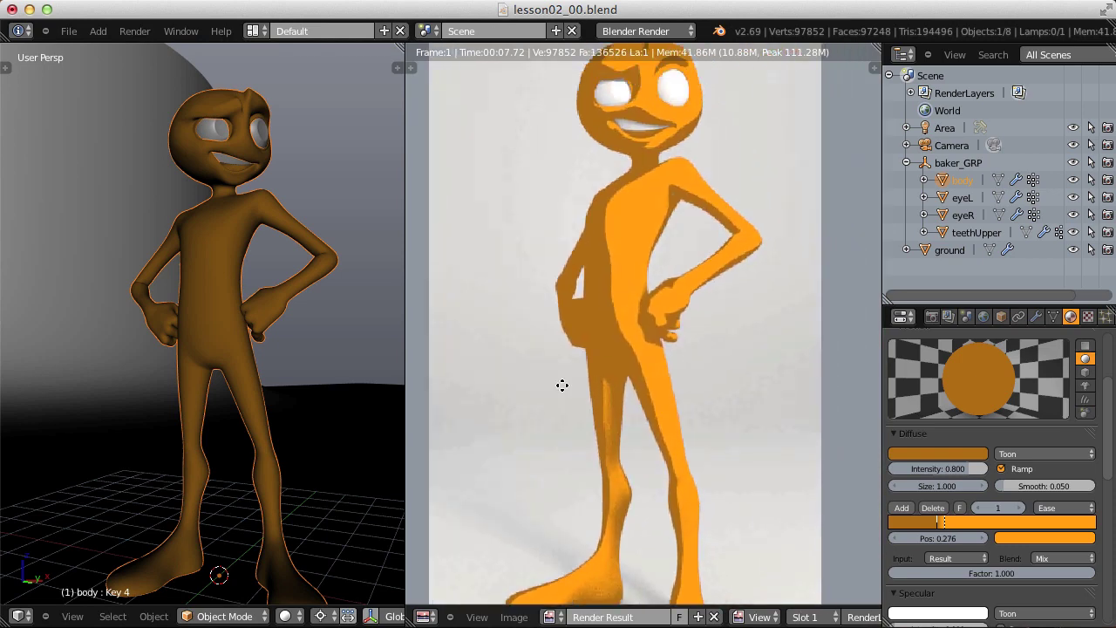
middle_drag(558, 398, 580, 399)
scroll(580, 400, up, 6)
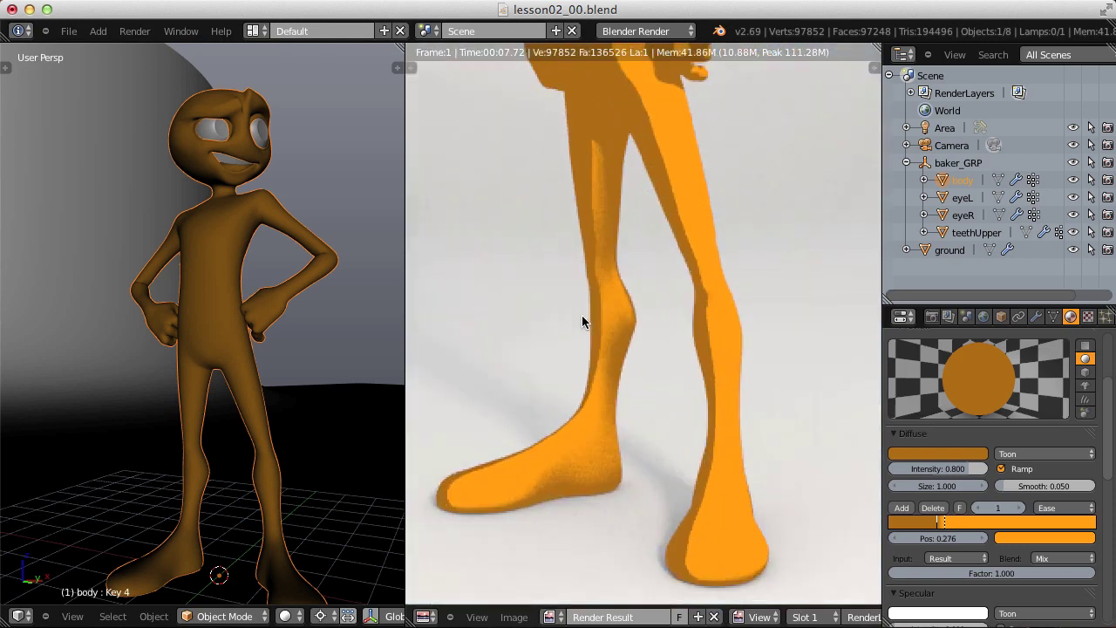
middle_drag(577, 373, 632, 362)
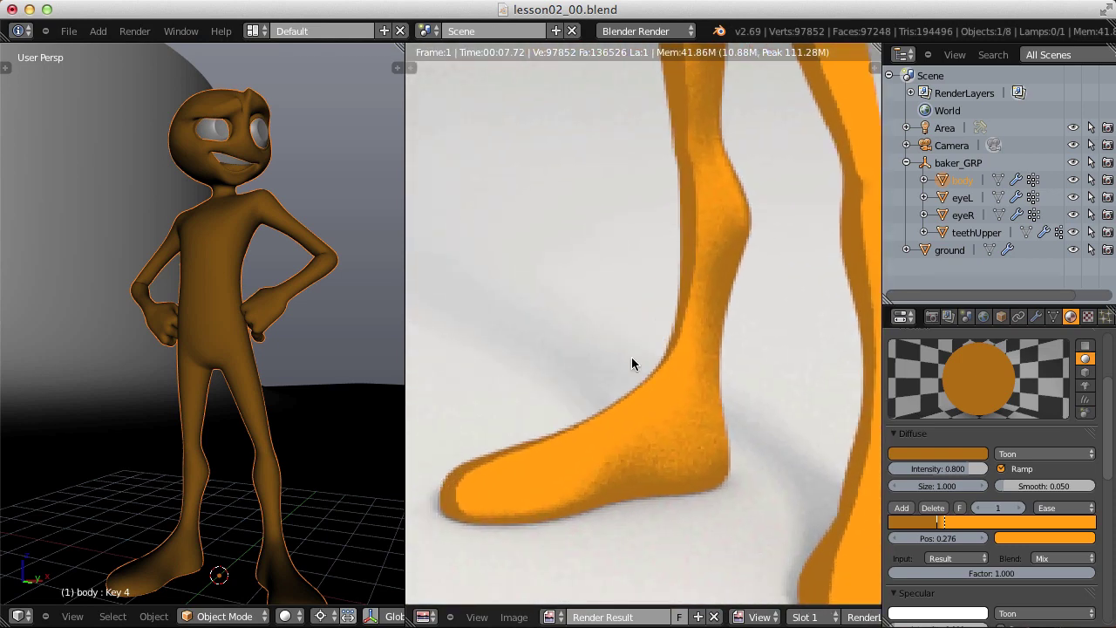
click(939, 524)
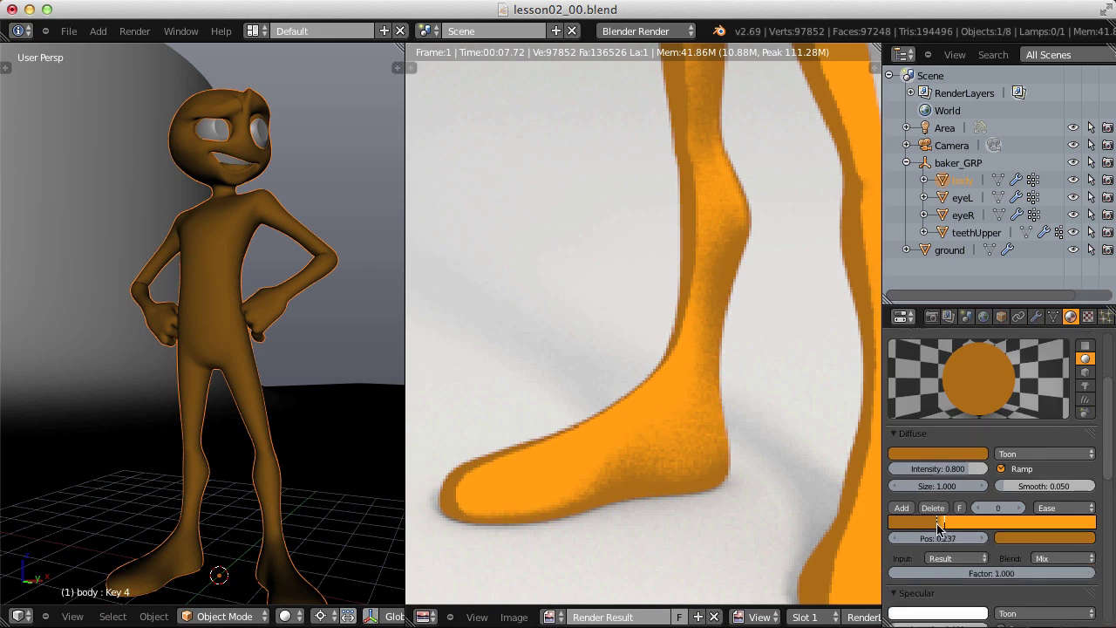
click(944, 523)
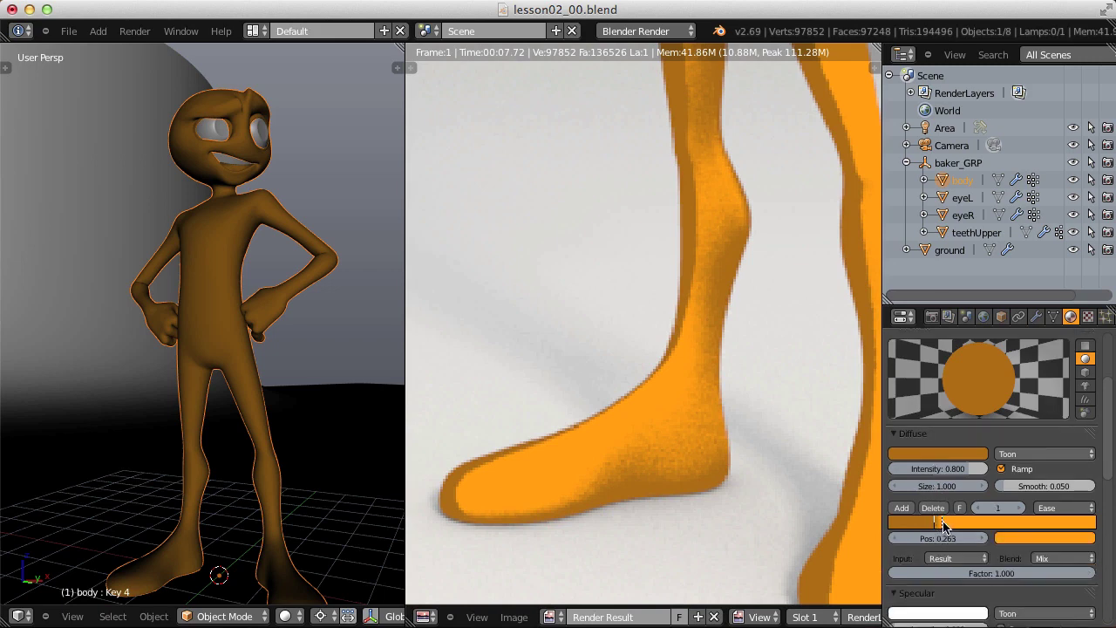
click(135, 32)
click(164, 49)
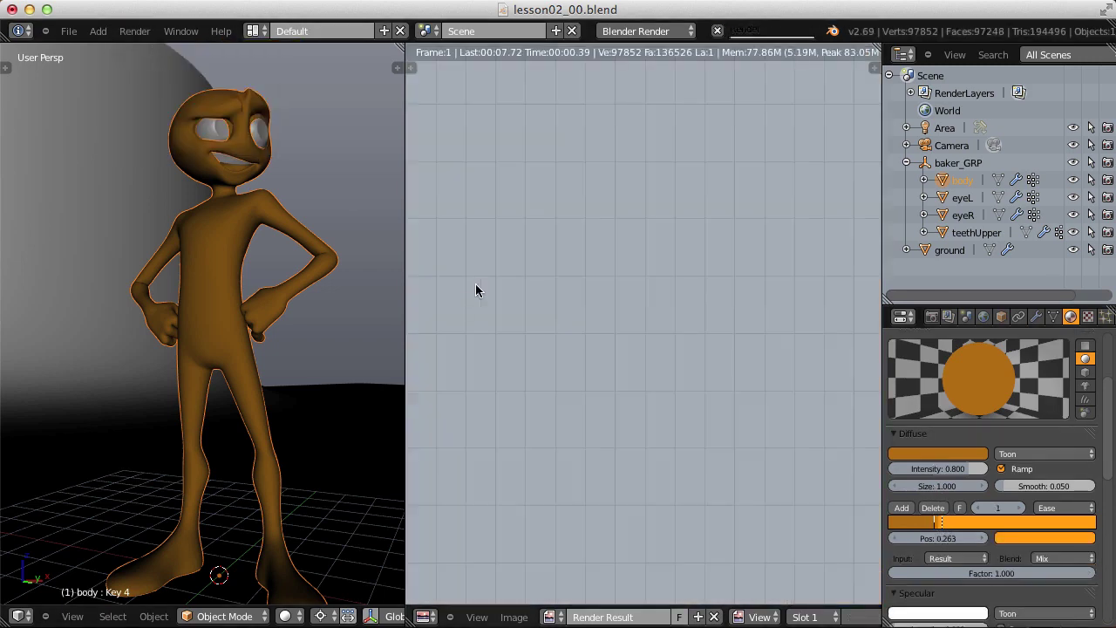
Raise the ramp's dark stop colour value to 0.604, move the bright stop to 0.244, and re-render the image.
scroll(475, 293, down, 6)
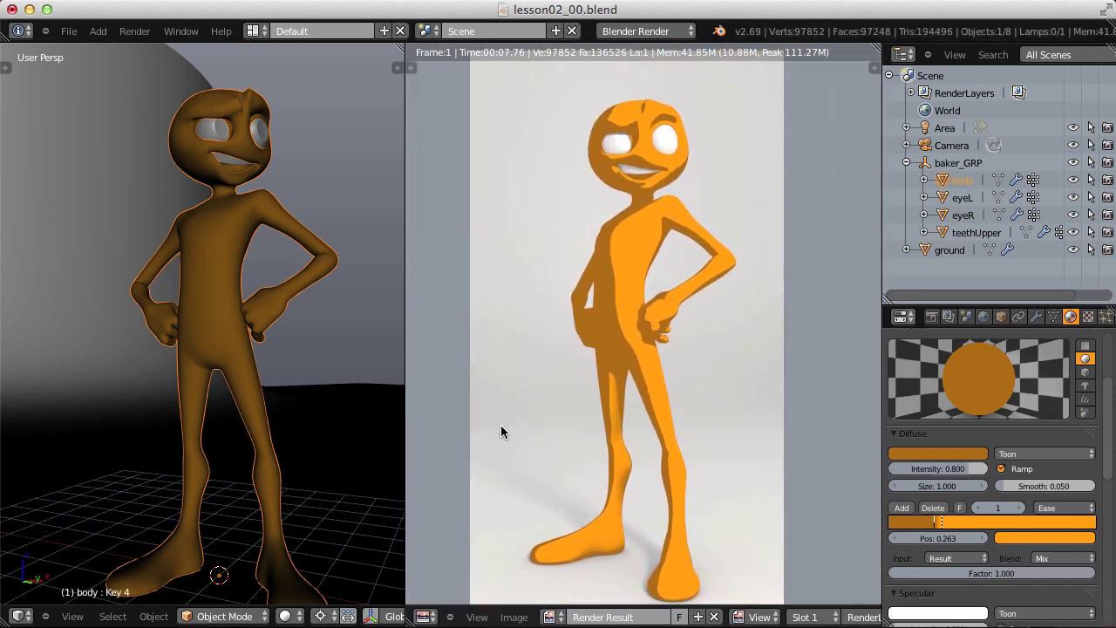
scroll(573, 170, up, 6)
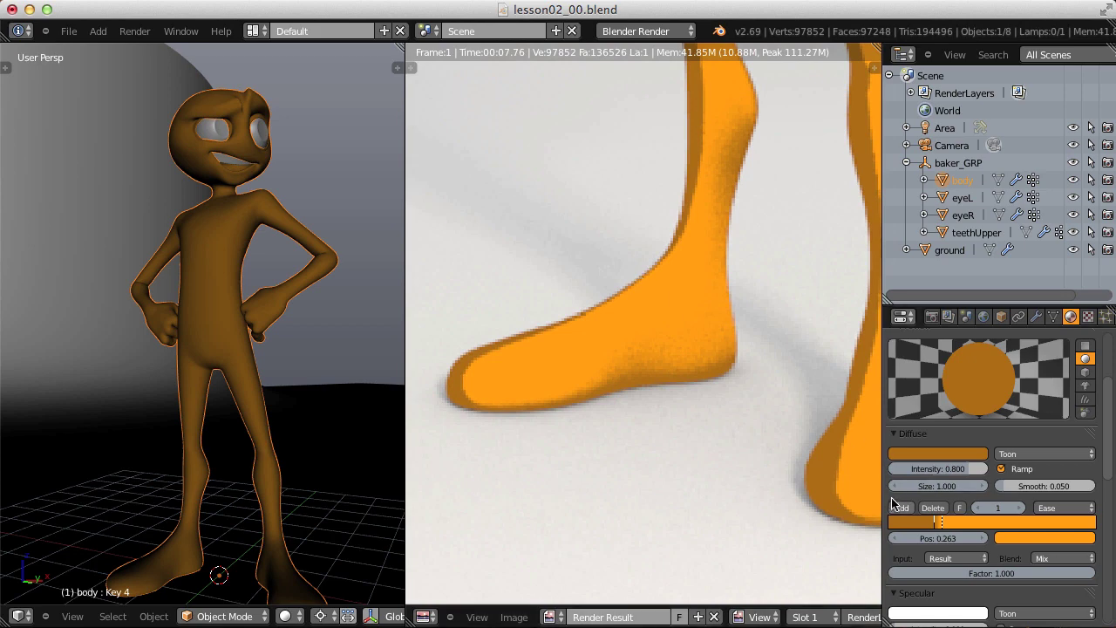
click(936, 522)
click(1045, 539)
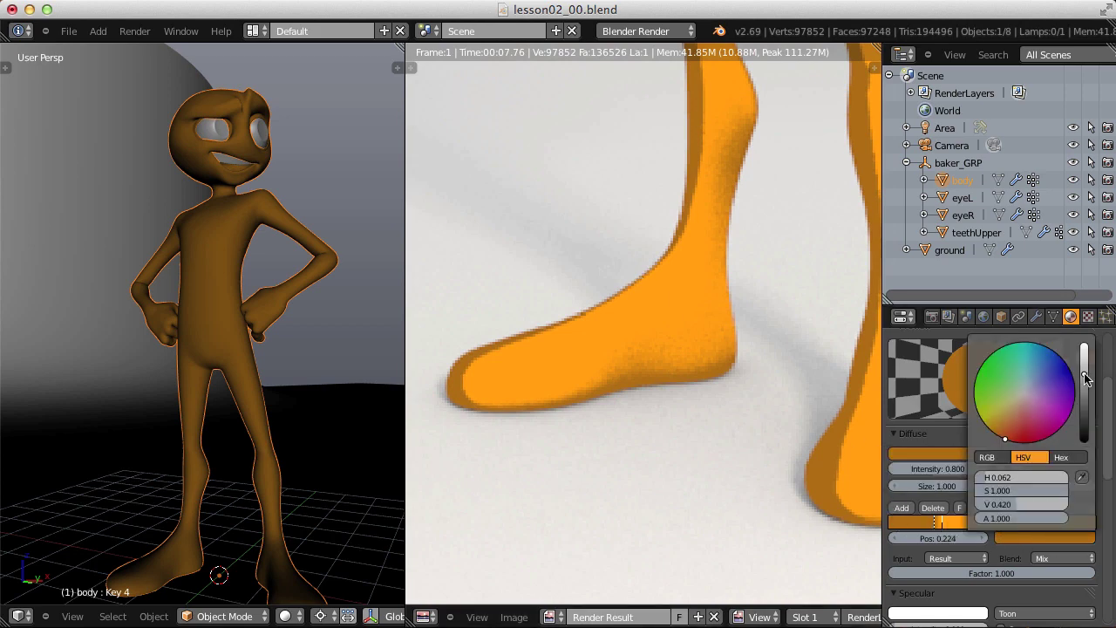
drag(1085, 374, 1086, 358)
click(134, 31)
click(166, 45)
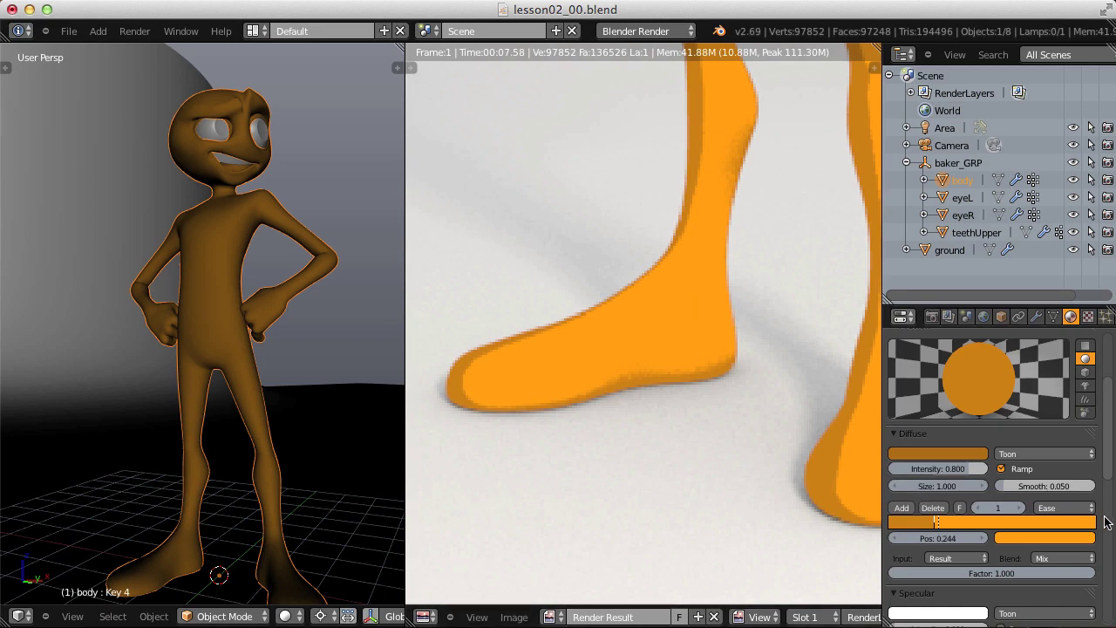
Try Constant interpolation on the diffuse ramp and render the image to check the shading edges.
scroll(685, 318, down, 2)
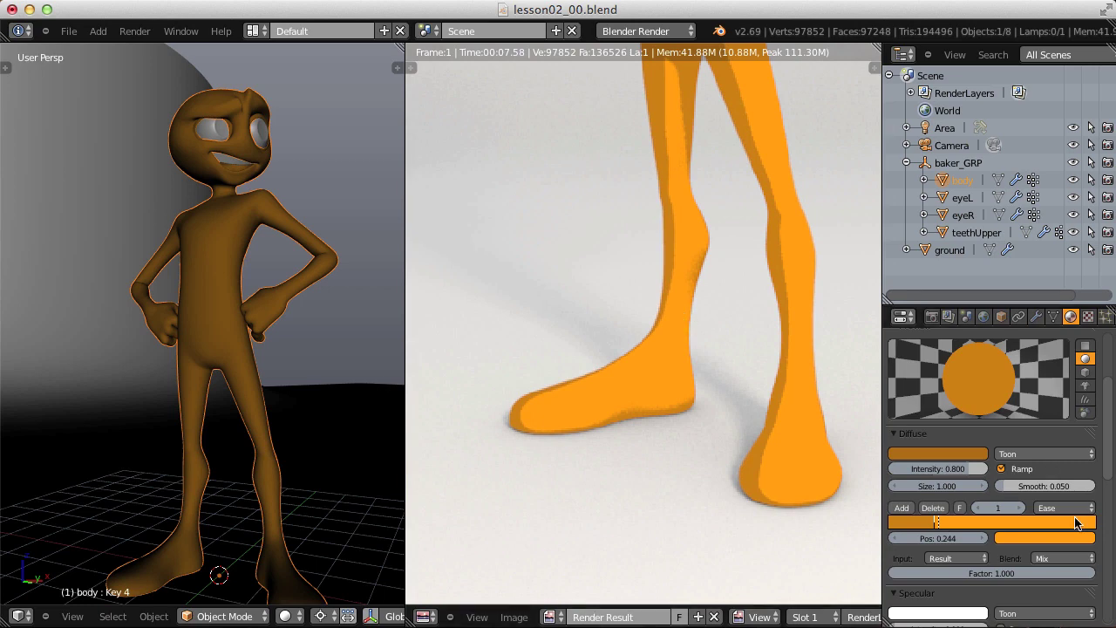
click(1066, 508)
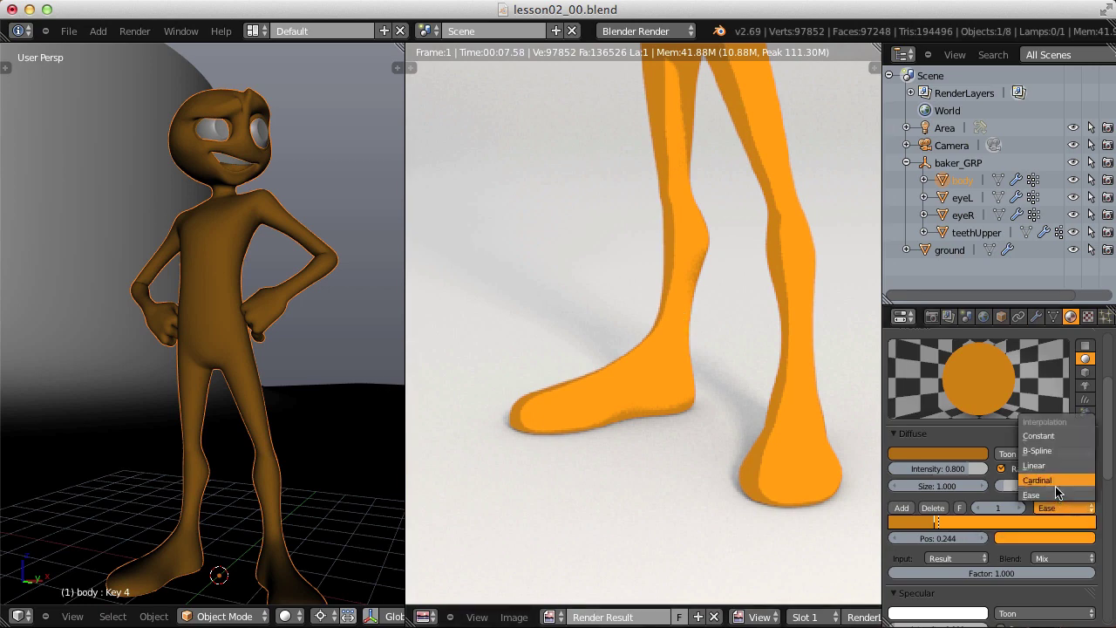
click(1042, 436)
scroll(715, 310, down, 2)
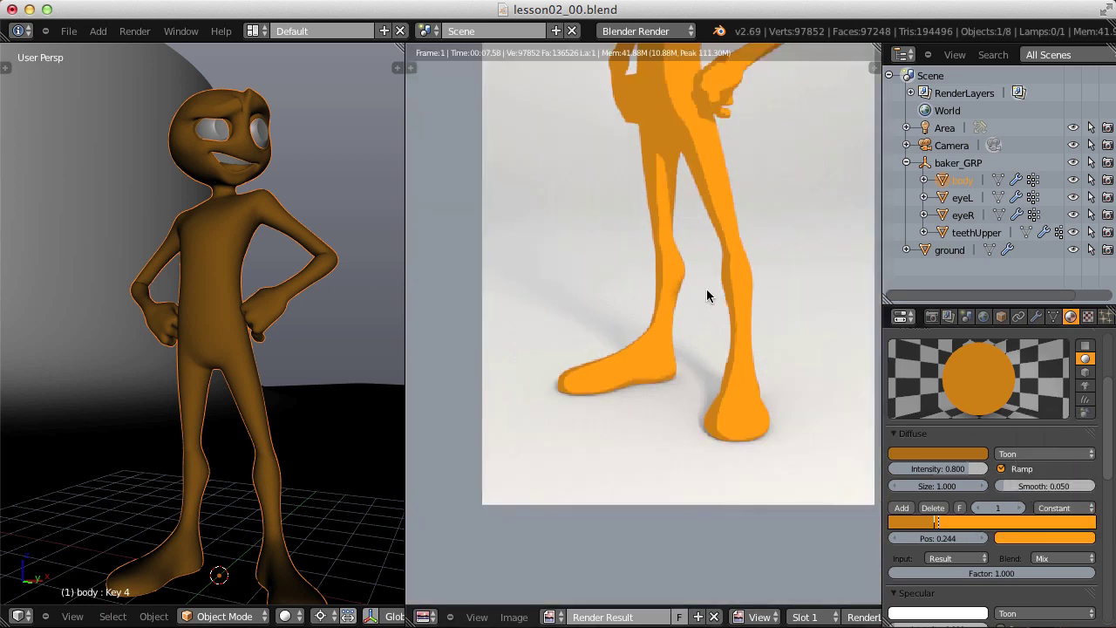
middle_drag(692, 267, 665, 333)
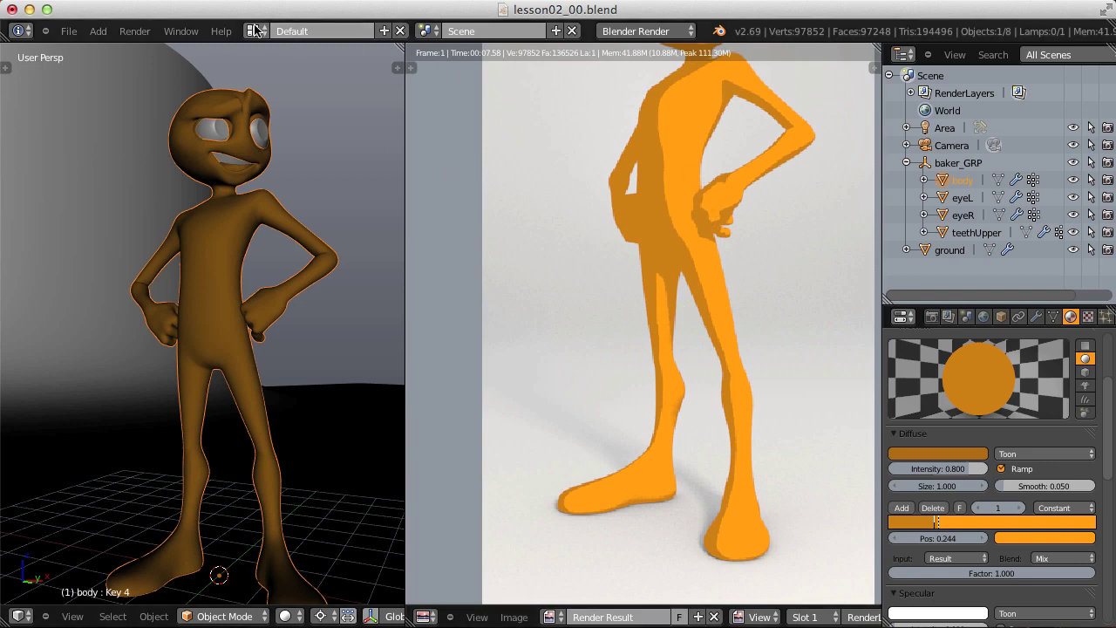
click(148, 32)
click(140, 46)
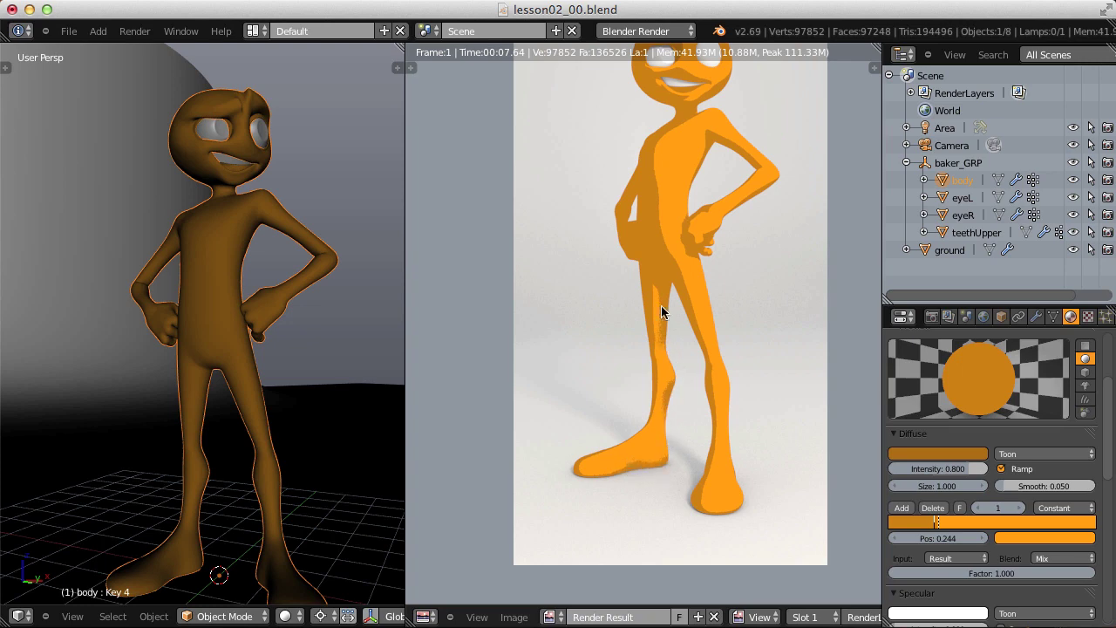
scroll(644, 345, up, 2)
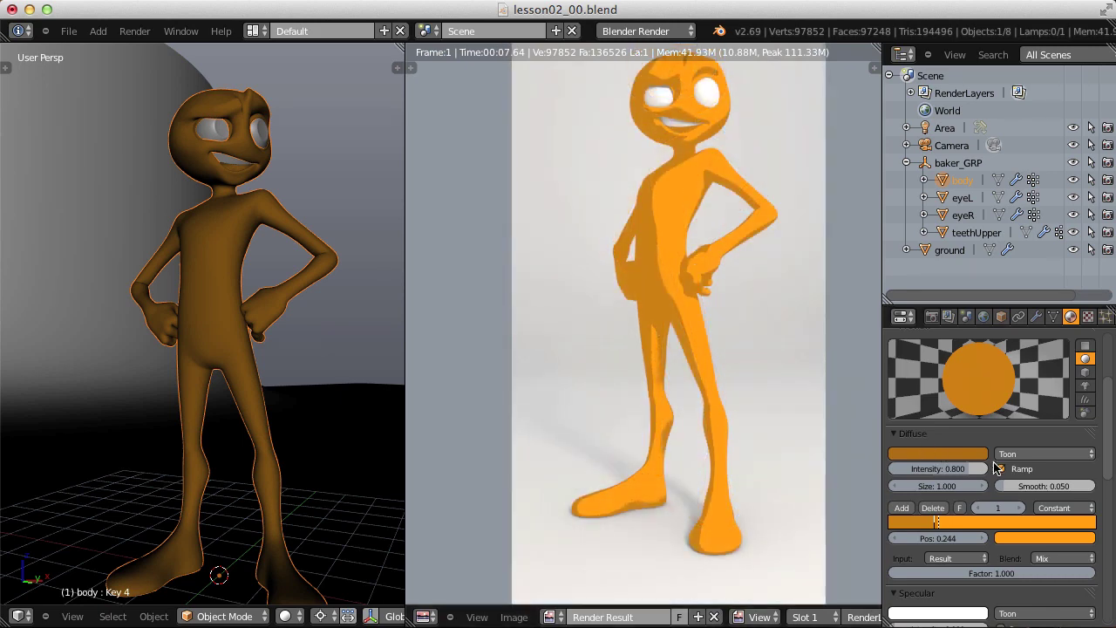
Try Linear interpolation on the diffuse ramp, set it back to Ease, and re-render the image.
click(1052, 507)
click(1050, 462)
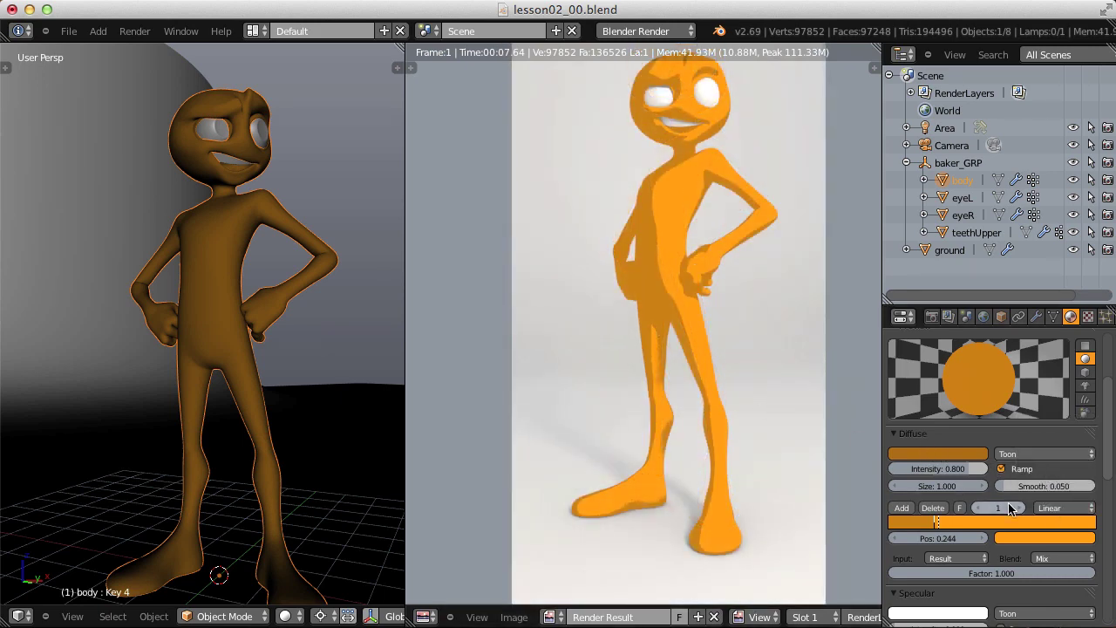
click(1060, 508)
click(1055, 499)
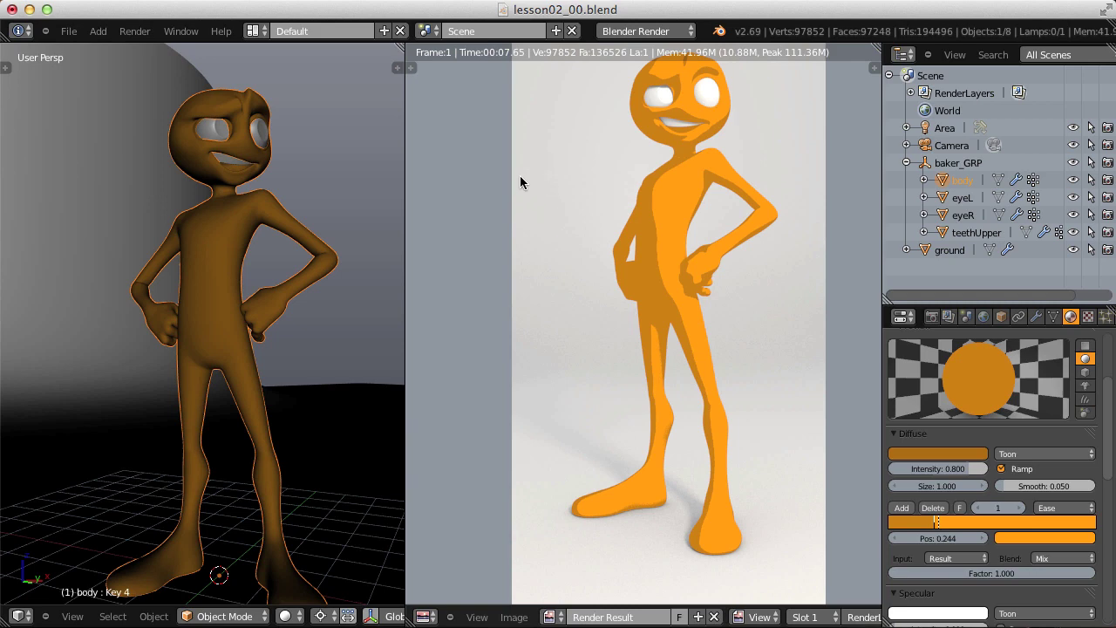
Add two material slots to the eyeR object and assign the toon_orange material to the first slot.
right_click(209, 133)
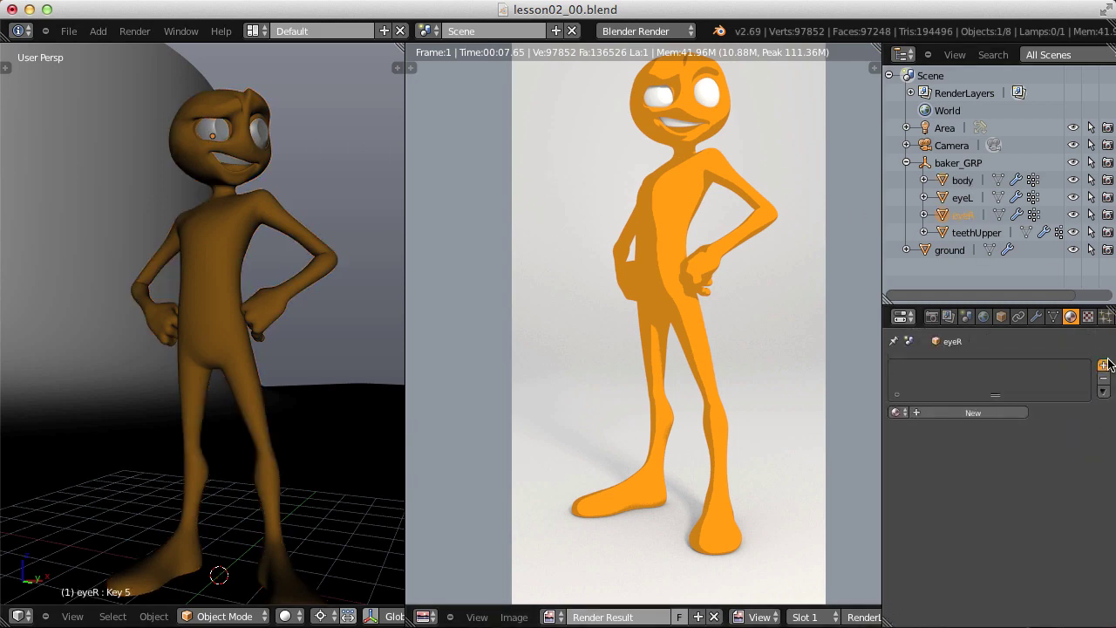
click(1104, 365)
click(1104, 366)
click(924, 371)
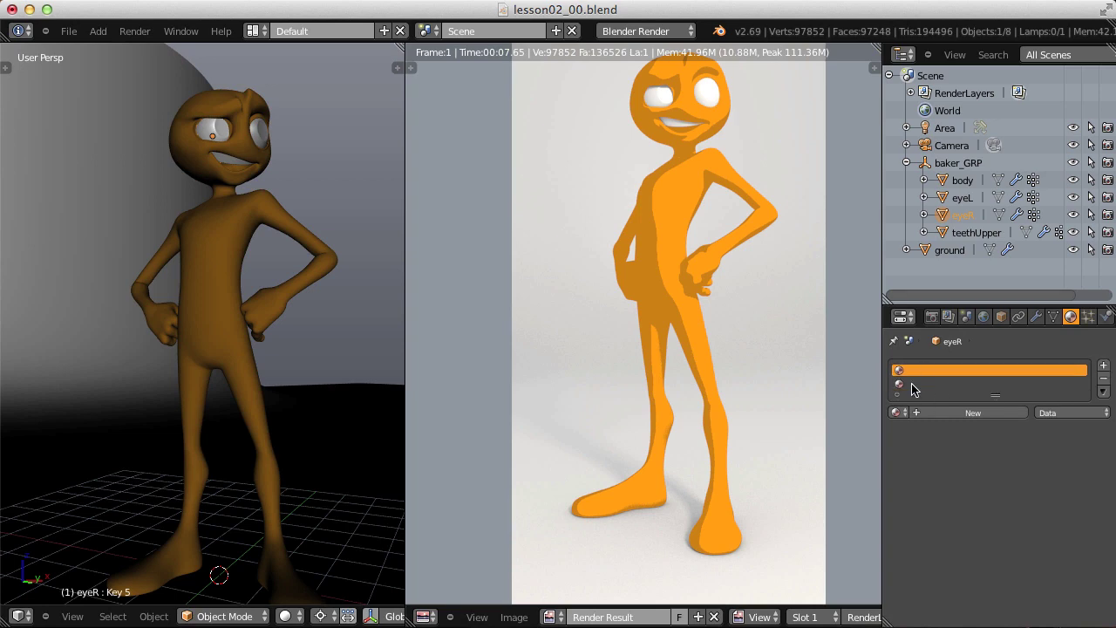
click(898, 413)
click(927, 438)
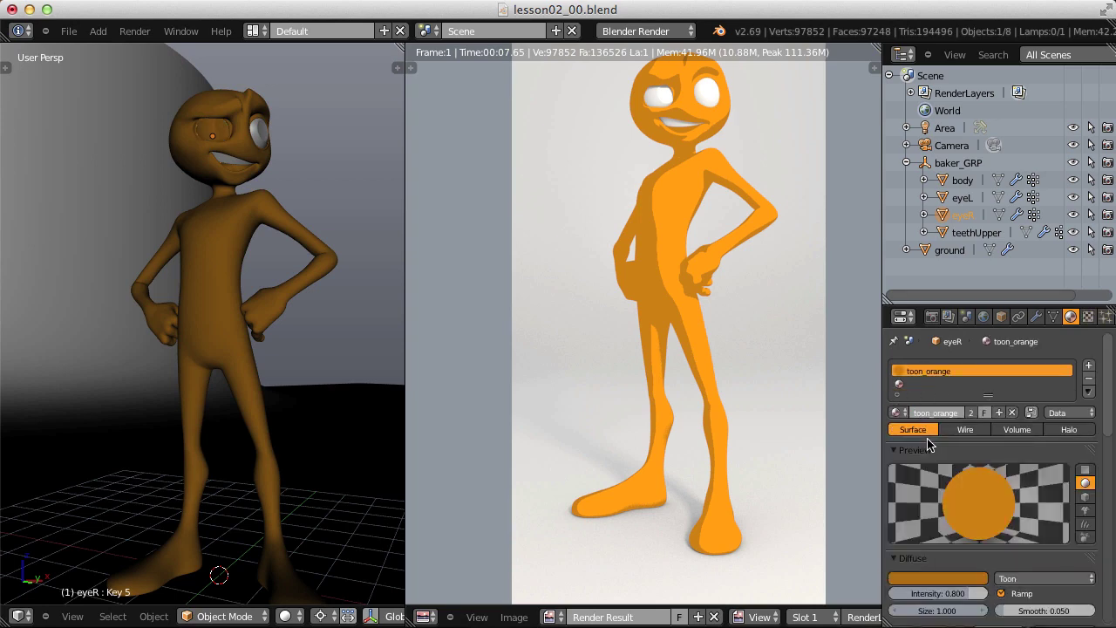
Make an independent copy of the material in eyeR's first slot and name it toon_white.
click(1000, 414)
key(BackSpace)
key(BackSpace)
key(BackSpace)
key(BackSpace)
key(BackSpace)
key(BackSpace)
key(BackSpace)
key(BackSpace)
key(BackSpace)
text(white)
key(Return)
Assign toon_white to eyeR's second slot, make an independent copy of it, and name the copy toon_blue.
click(922, 386)
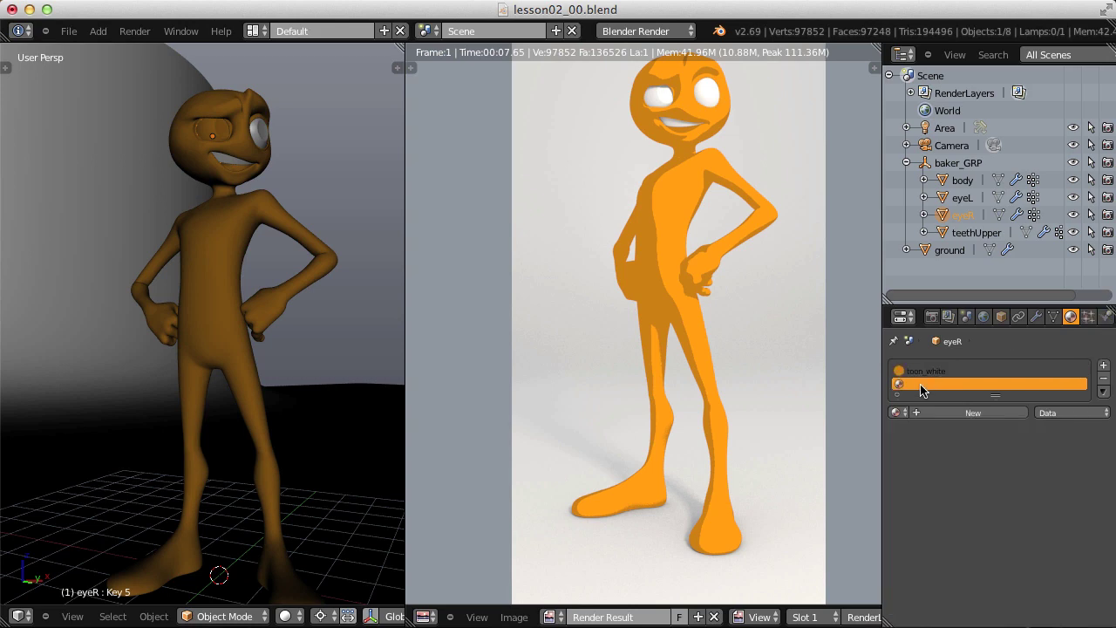
click(897, 412)
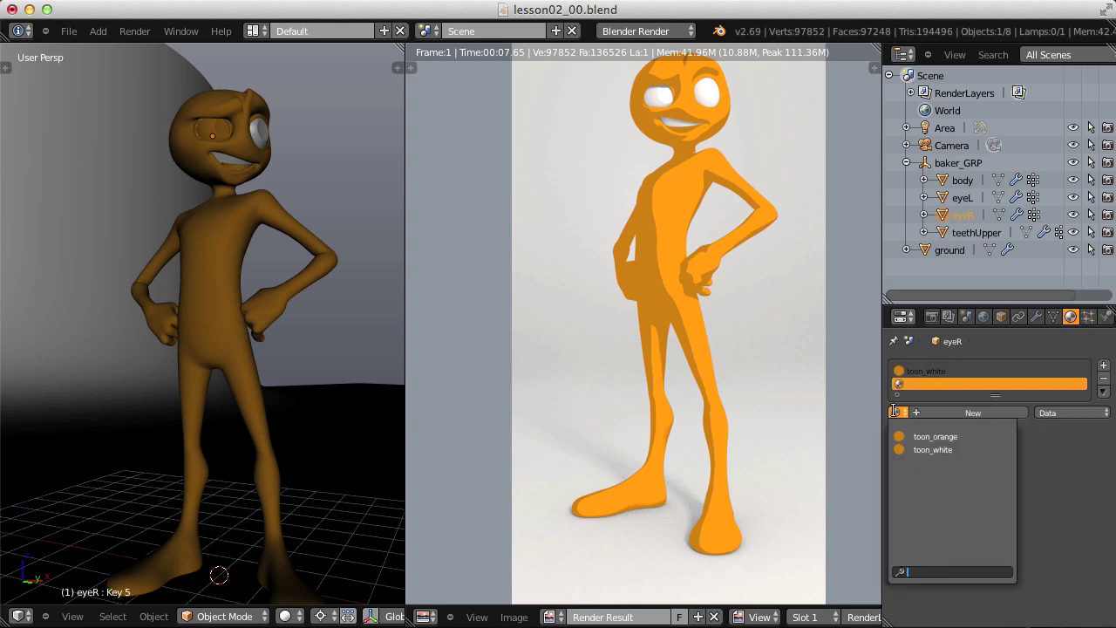
click(923, 450)
click(998, 414)
click(977, 412)
key(BackSpace)
key(BackSpace)
key(BackSpace)
key(BackSpace)
key(BackSpace)
key(BackSpace)
key(BackSpace)
key(BackSpace)
key(BackSpace)
text(blue)
key(Return)
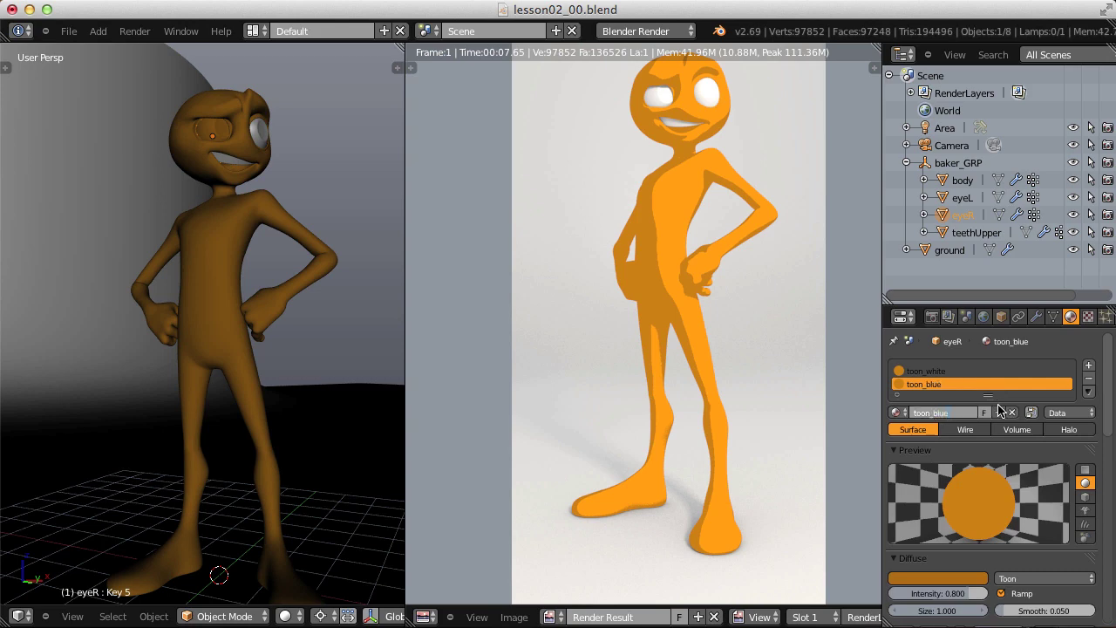
Set the saturation of toon_white's diffuse colour to 0.
click(931, 372)
scroll(969, 427, down, 4)
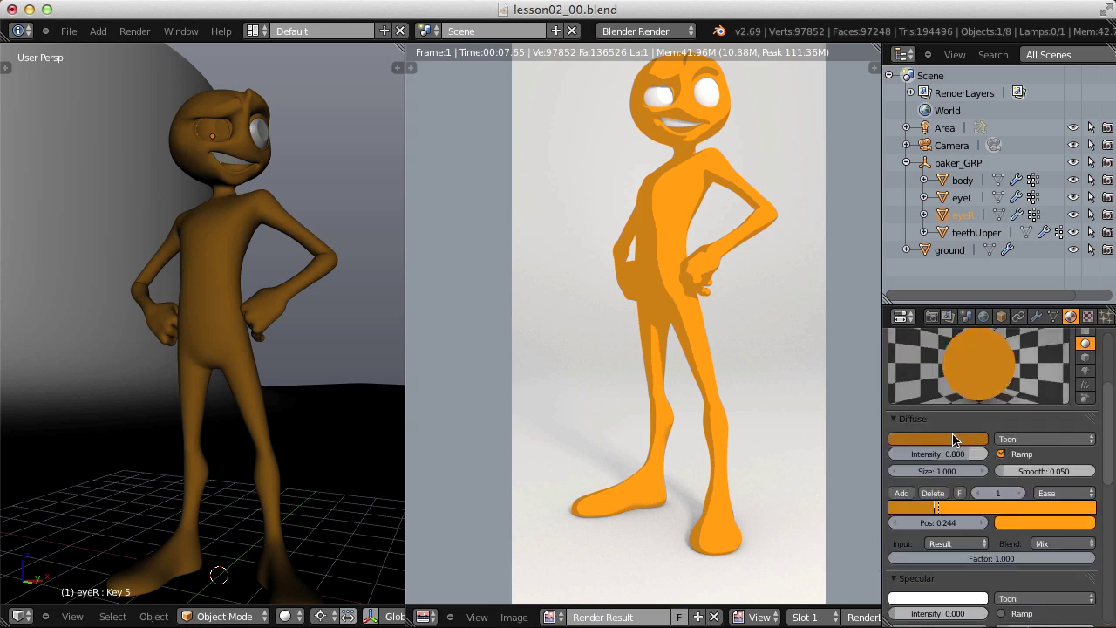
click(954, 439)
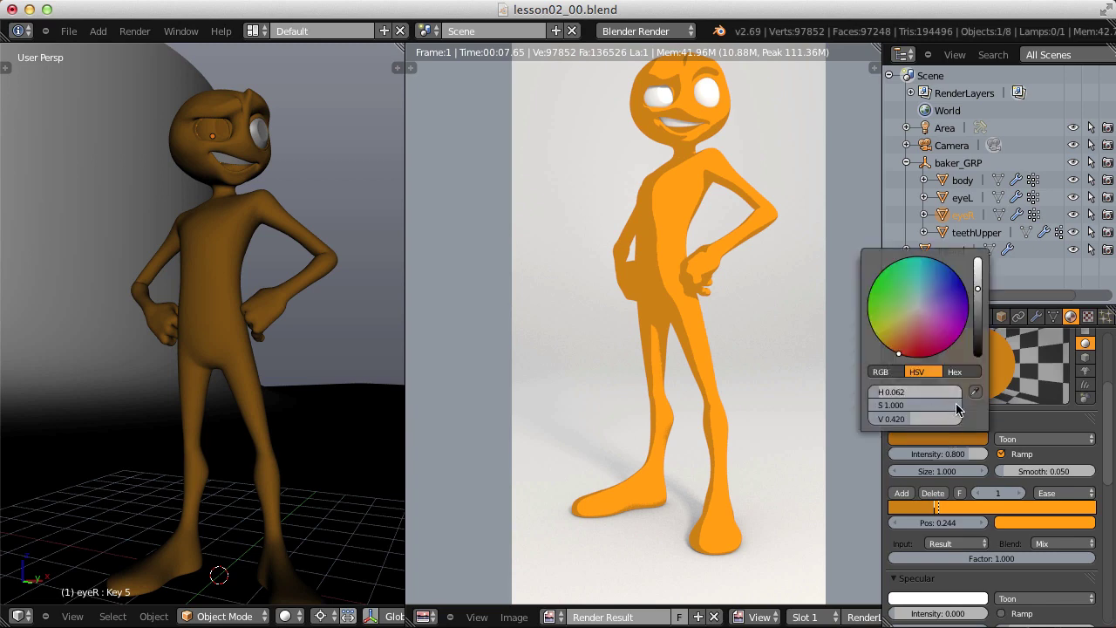
drag(963, 409, 701, 387)
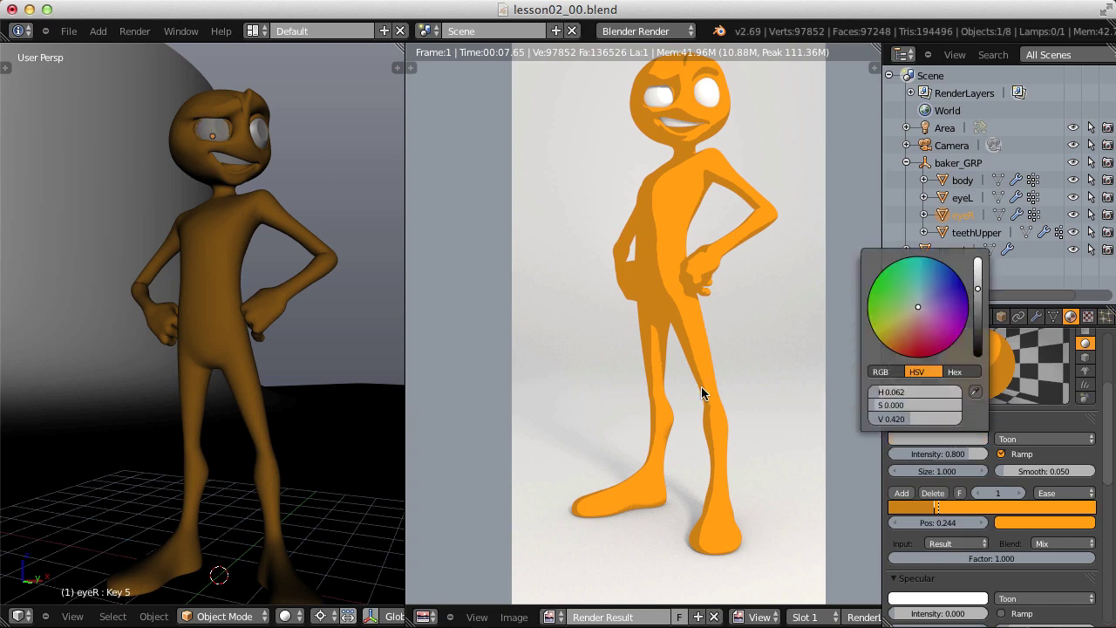
Remove the saturation from the dark and bright stops of toon_white's diffuse colour ramp.
click(935, 510)
click(1032, 522)
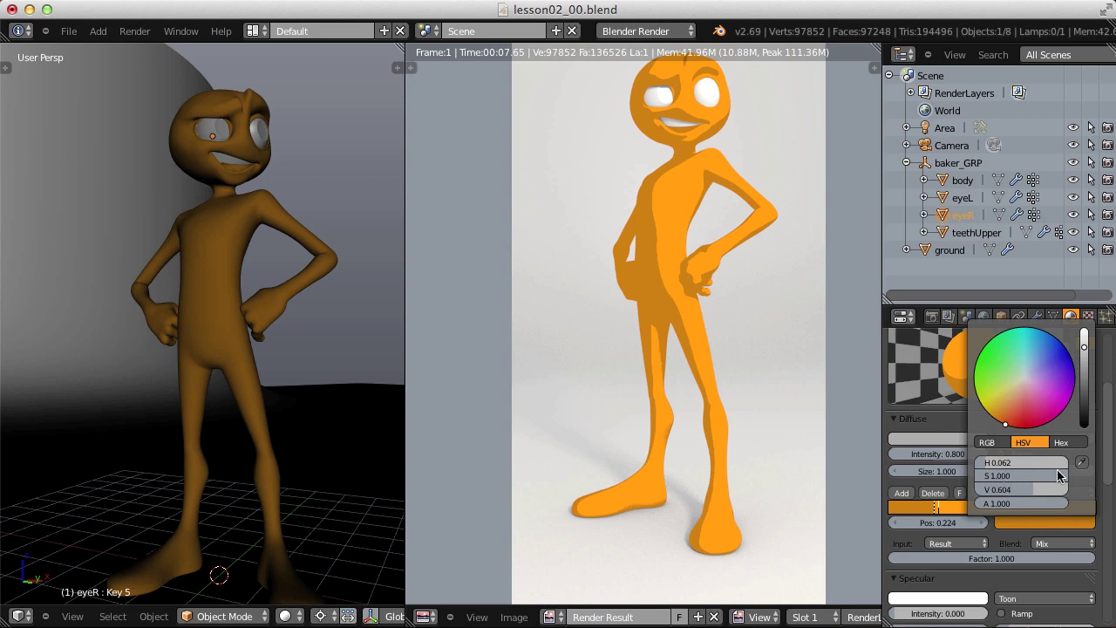
drag(1066, 478, 1021, 470)
click(941, 512)
click(1045, 522)
Set the hue of toon_blue's diffuse colour to 0.6.
drag(1110, 420, 1112, 351)
click(951, 373)
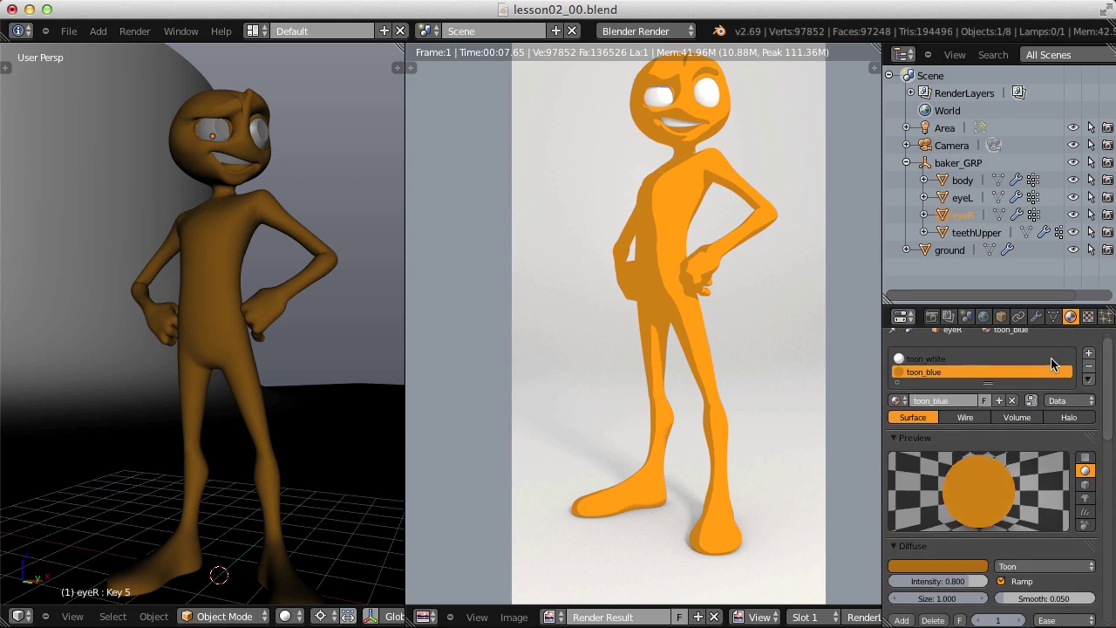
scroll(1110, 359, down, 3)
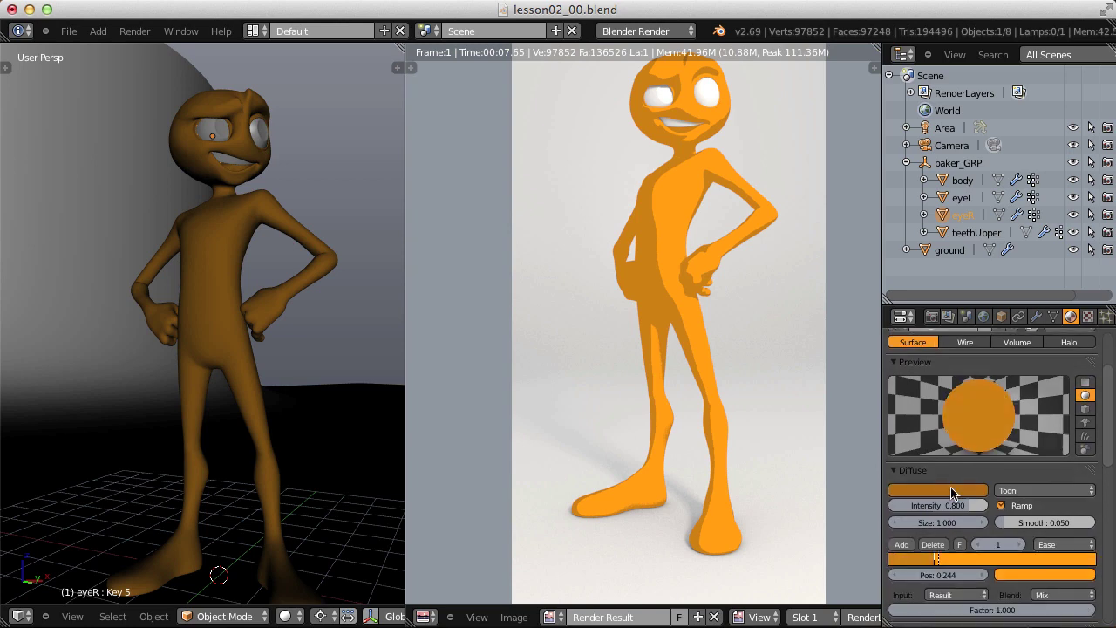
click(960, 490)
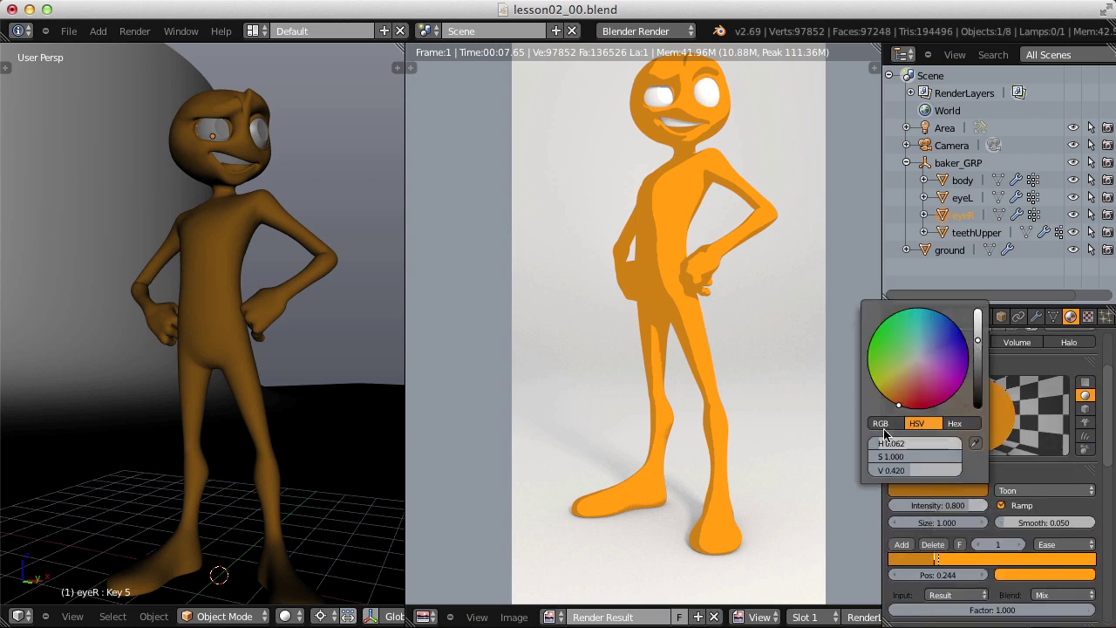
drag(878, 449, 923, 434)
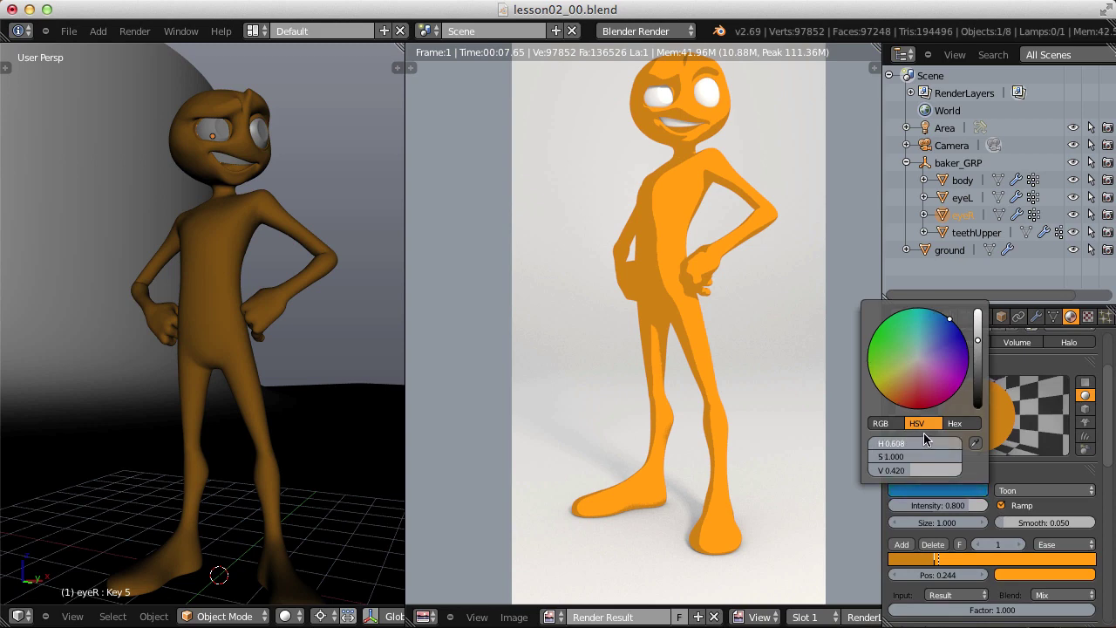
click(927, 442)
text(0.6)
key(Return)
Set the hue of both the dark and bright stops of toon_blue's diffuse colour ramp to 0.6.
click(937, 563)
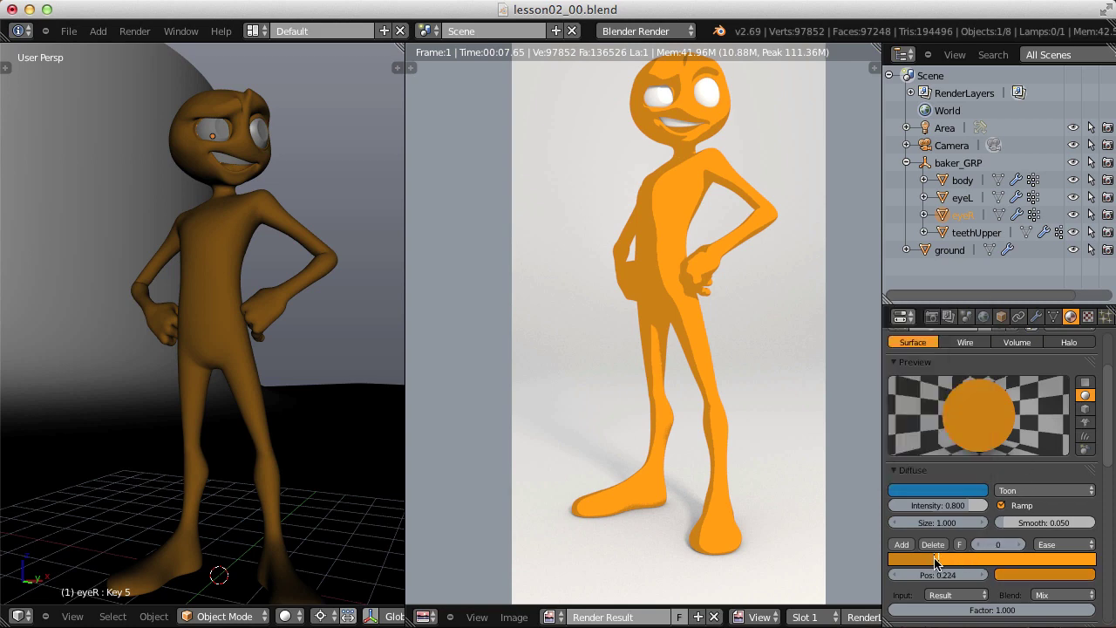
click(1015, 576)
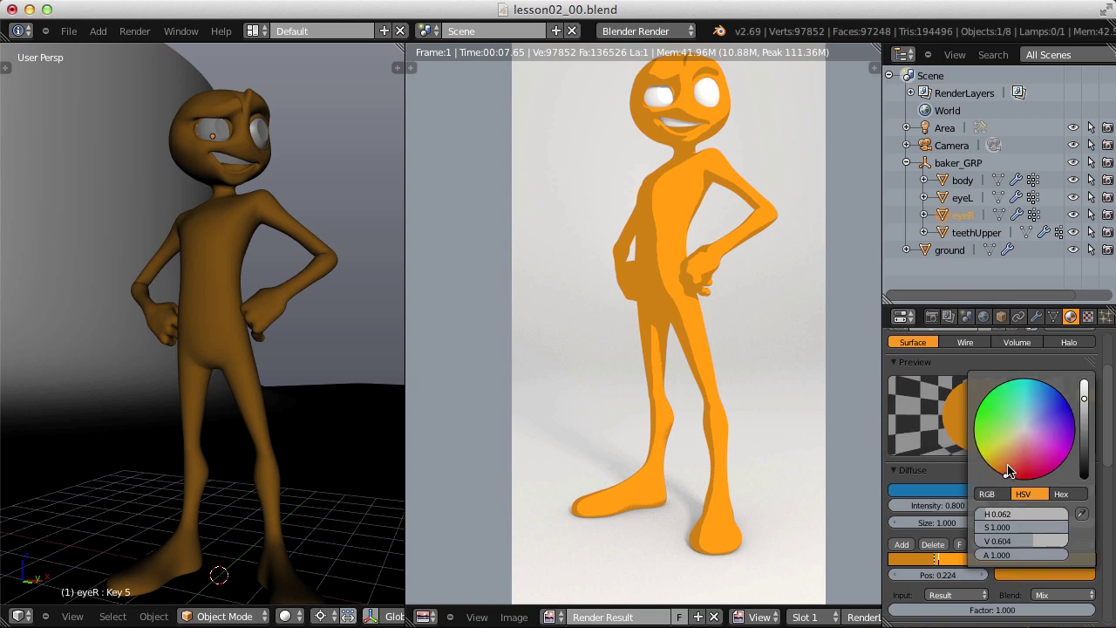
click(1006, 514)
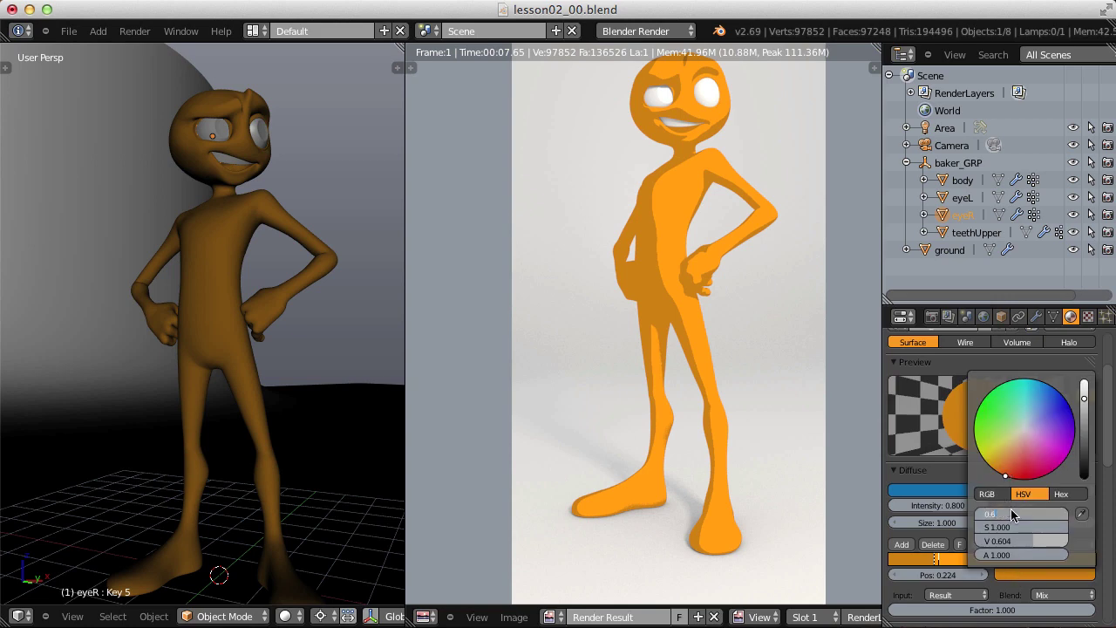
text(0.6)
key(Return)
click(938, 563)
click(1047, 576)
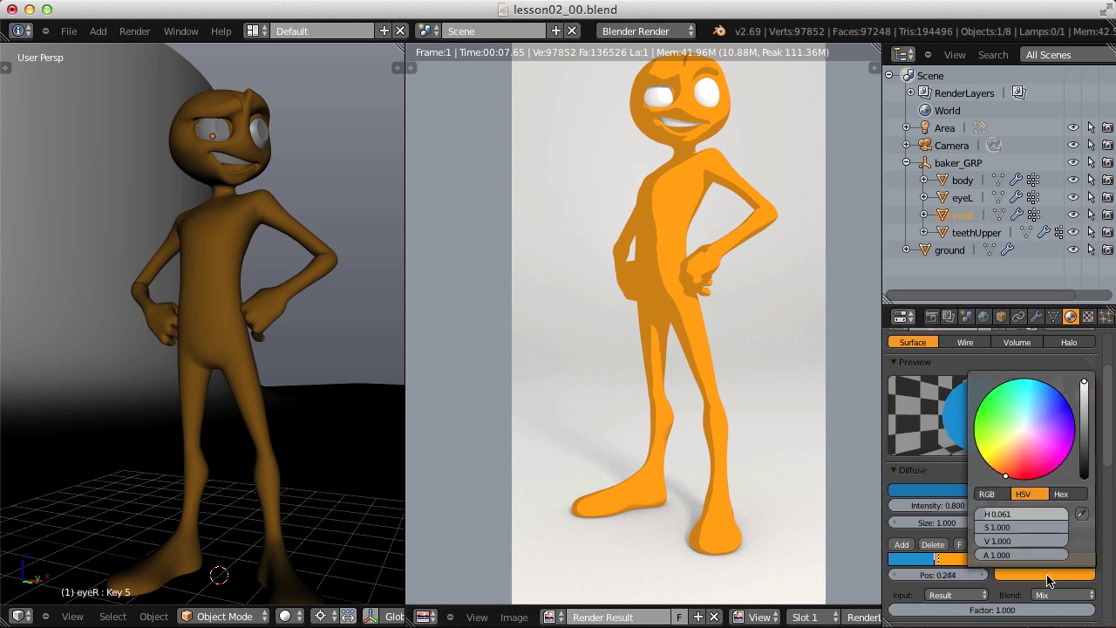
key(ctrl+v)
scroll(983, 442, down, 1)
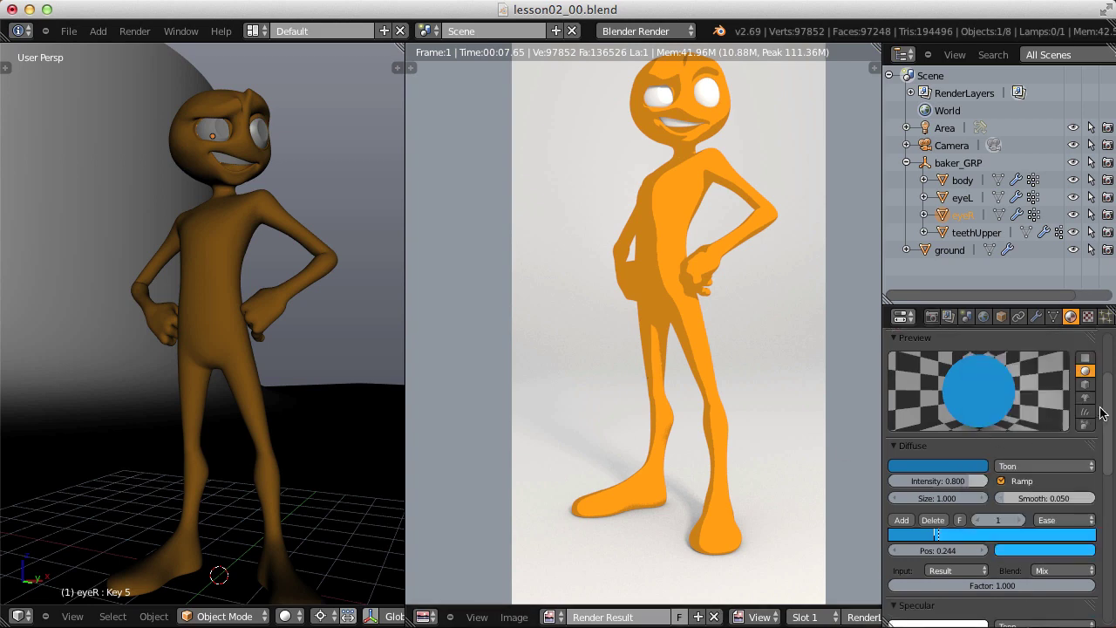
scroll(1110, 384, up, 5)
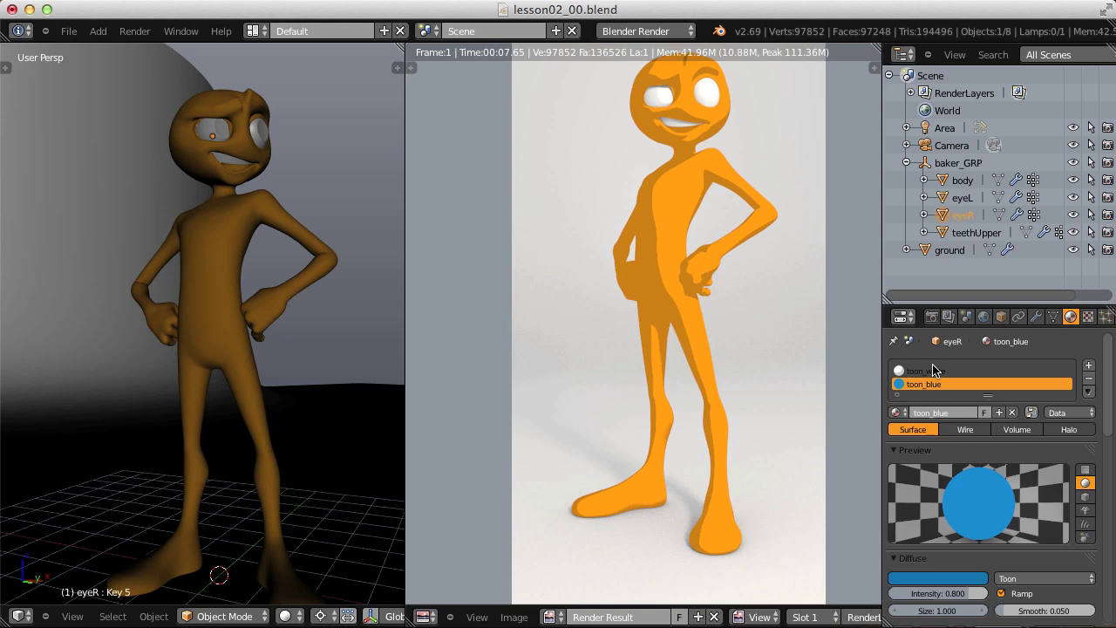
In eyeR's mesh, select the edge loop around the pupil and grow the selection three times to cover the iris.
key(Tab)
scroll(218, 288, up, 8)
scroll(190, 301, up, 6)
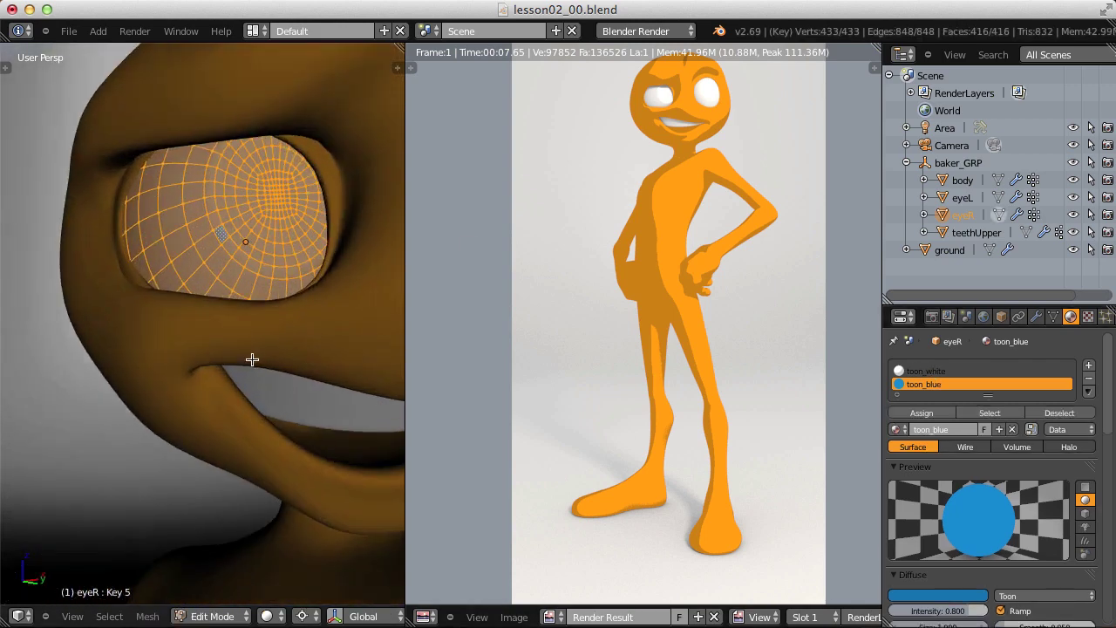
scroll(239, 384, up, 3)
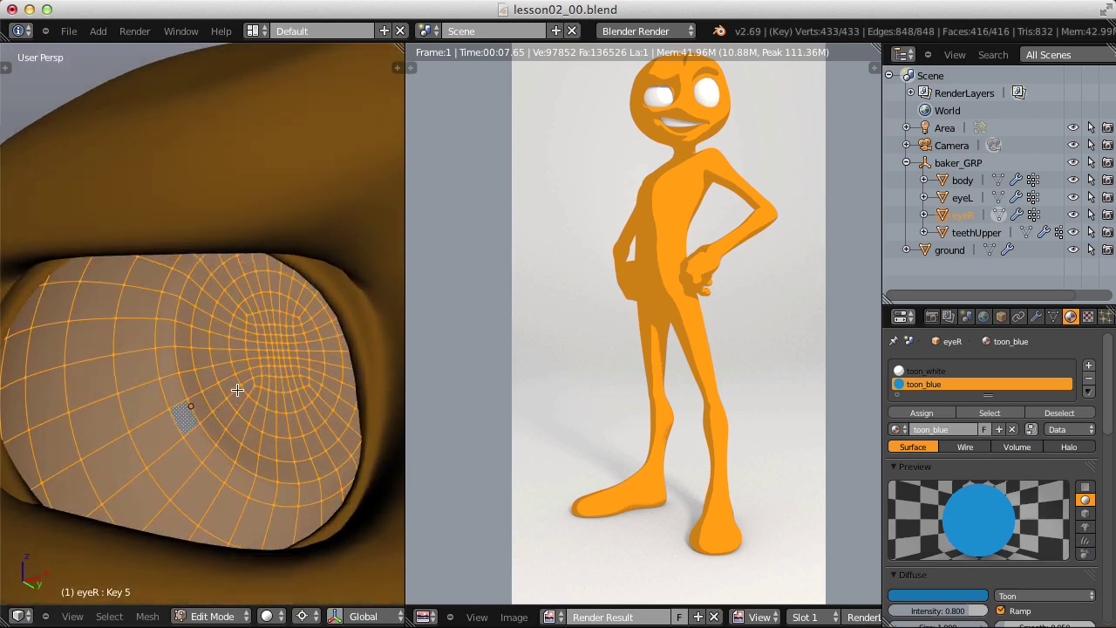
alt+right_click(237, 310)
key(ctrl+KP_Add)
key(ctrl+KP_Add)
key(ctrl+KP_Add)
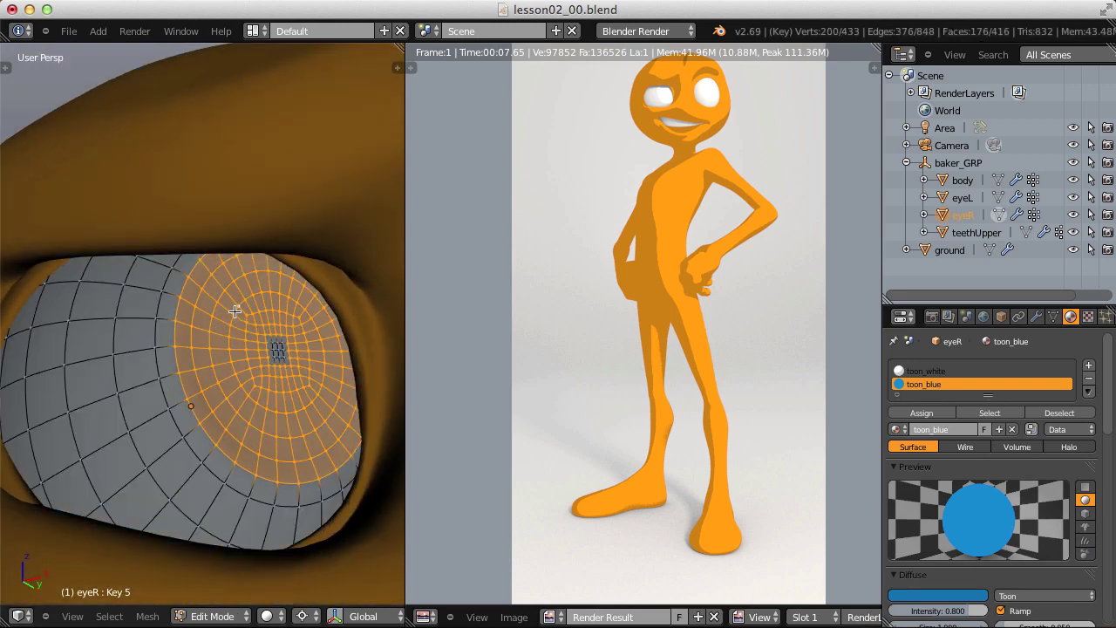
alt+right_click(237, 309)
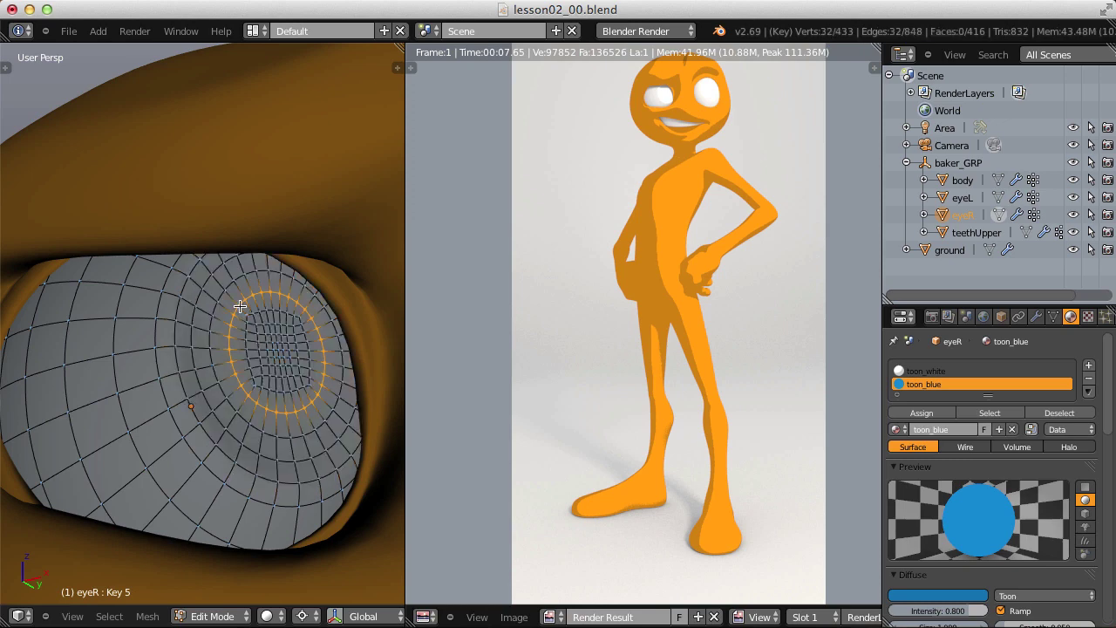
key(ctrl+KP_Add)
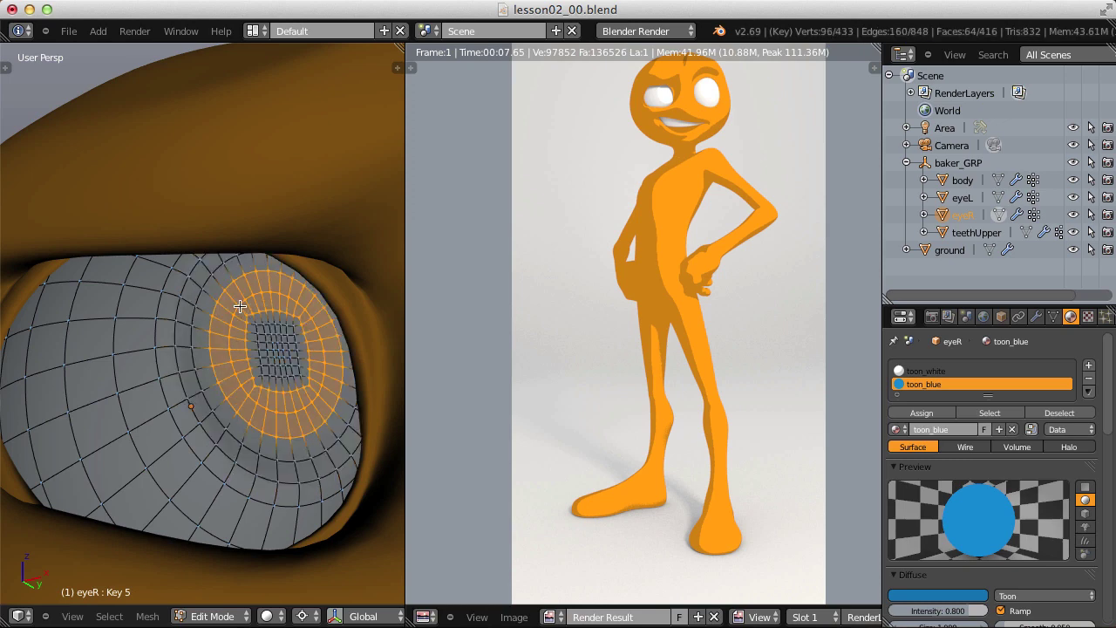
key(ctrl+KP_Add)
key(ctrl+KP_Add)
middle_drag(240, 310, 289, 359)
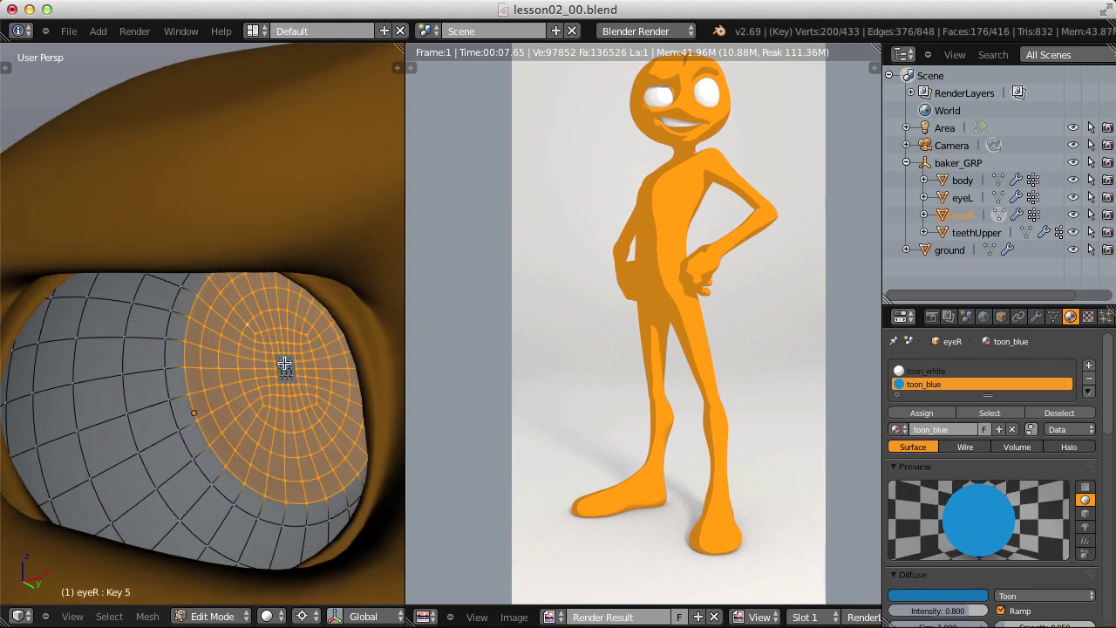
Add the unselected faces at the iris centre to the selection and assign toon_blue to eyeR's selected faces.
key(c)
click(287, 371)
right_click(287, 371)
middle_drag(287, 370, 284, 347)
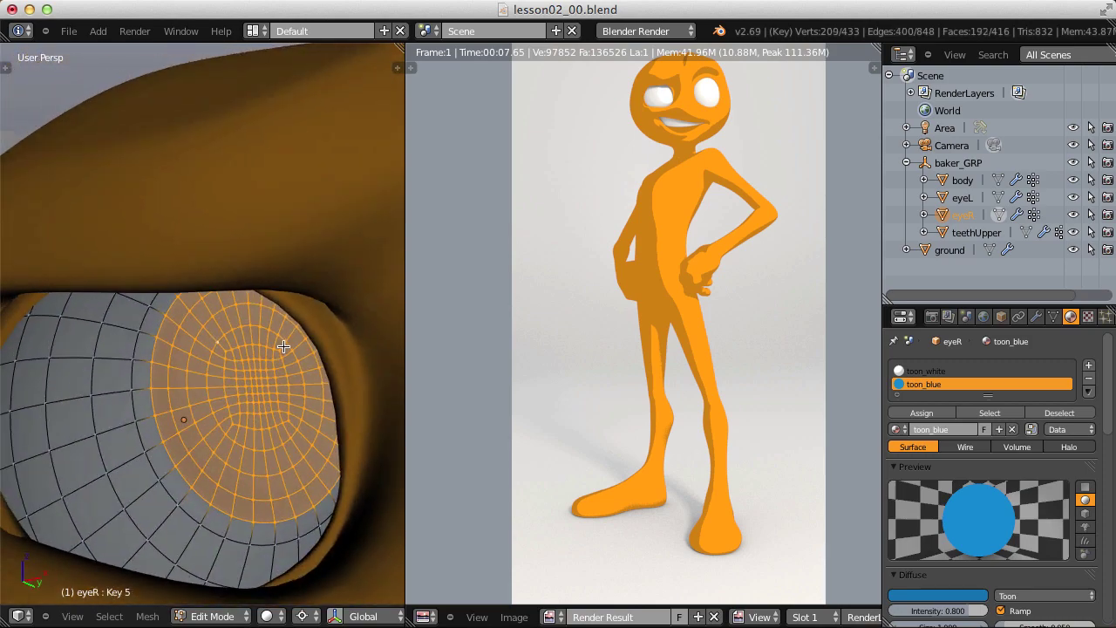
click(922, 413)
In eyeL's mesh, select the matching iris area, including its centre faces.
scroll(329, 329, down, 3)
middle_drag(330, 329, 260, 326)
key(Tab)
right_click(277, 292)
key(Tab)
key(l)
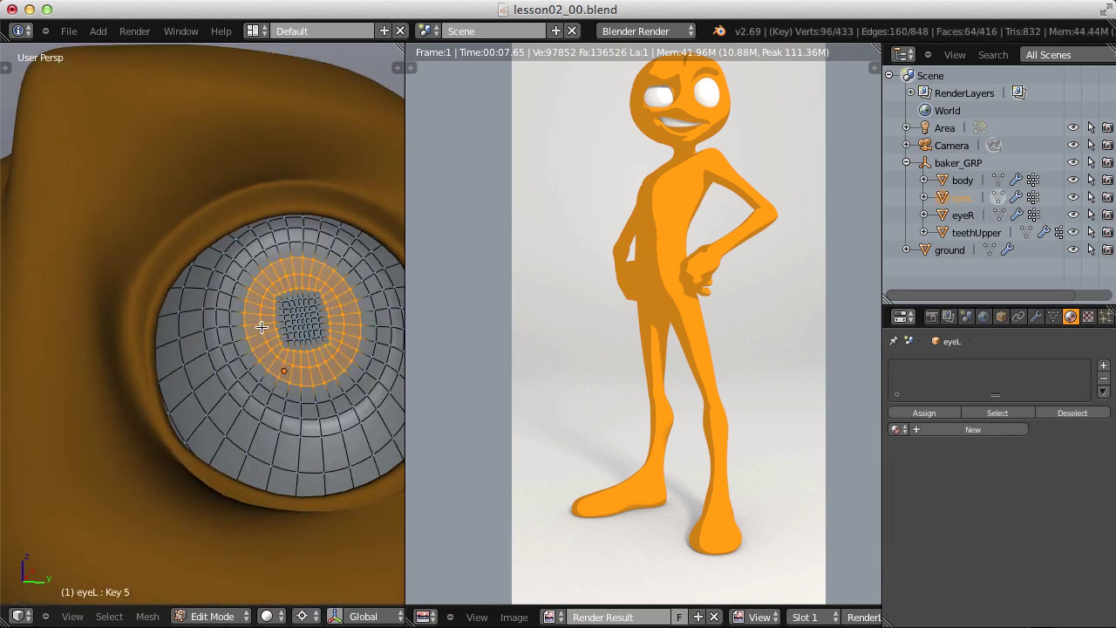
Give eyeL two material slots with toon_white and toon_blue, and assign toon_blue to the selected iris faces.
click(1104, 365)
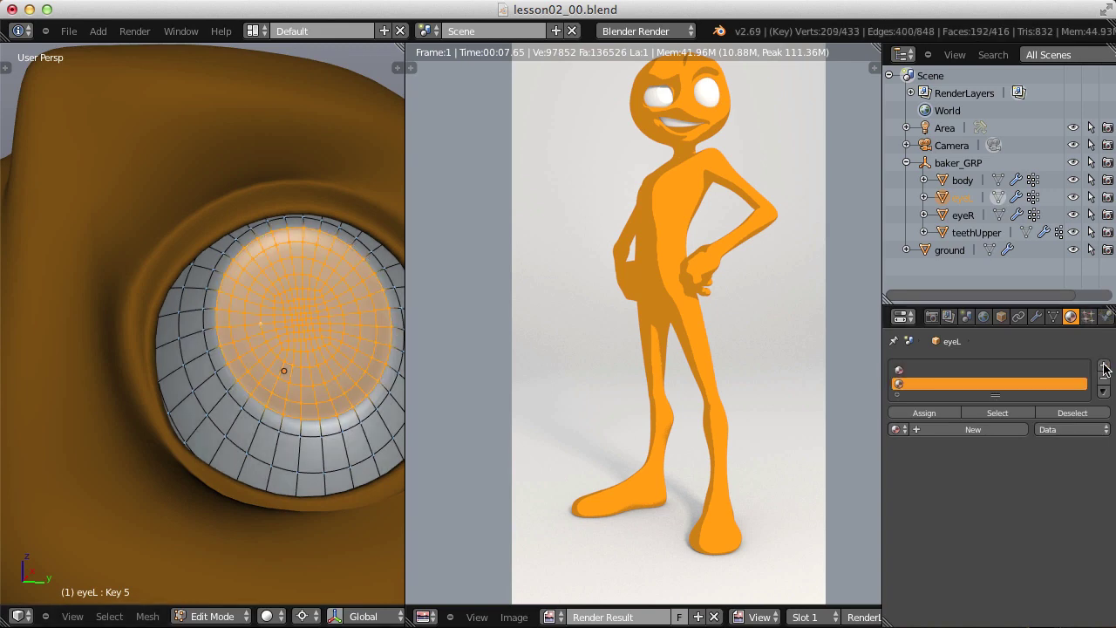
click(897, 429)
click(934, 479)
click(1103, 366)
click(898, 430)
click(932, 453)
click(924, 412)
key(Tab)
Assign toon_white to the teethUpper object and render the image.
scroll(279, 384, down, 4)
middle_drag(275, 369, 247, 428)
right_click(169, 411)
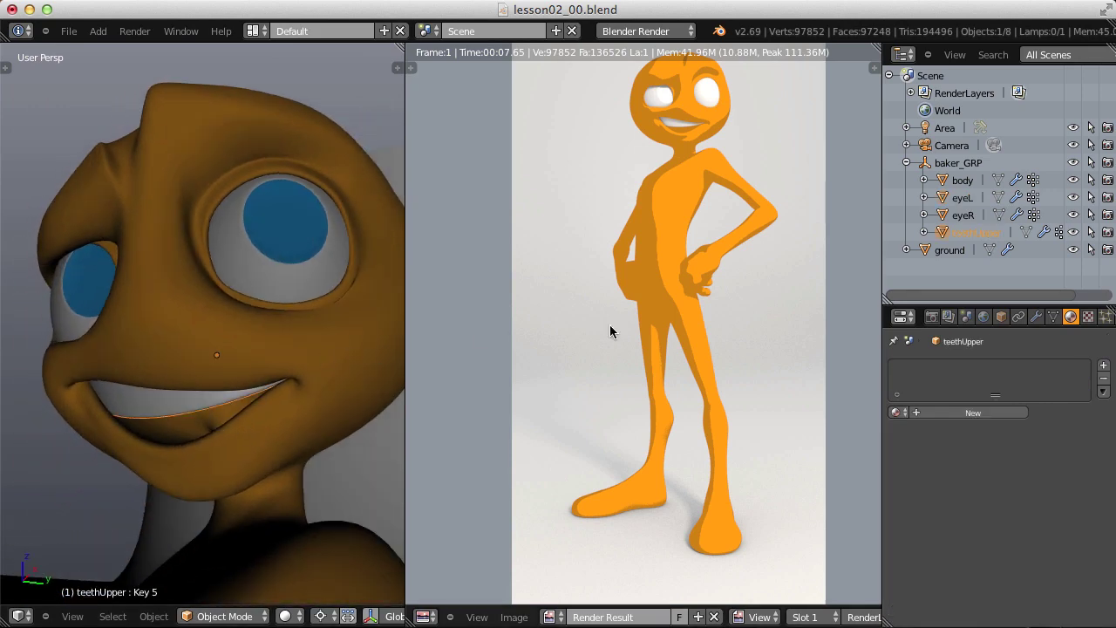
click(898, 413)
click(918, 462)
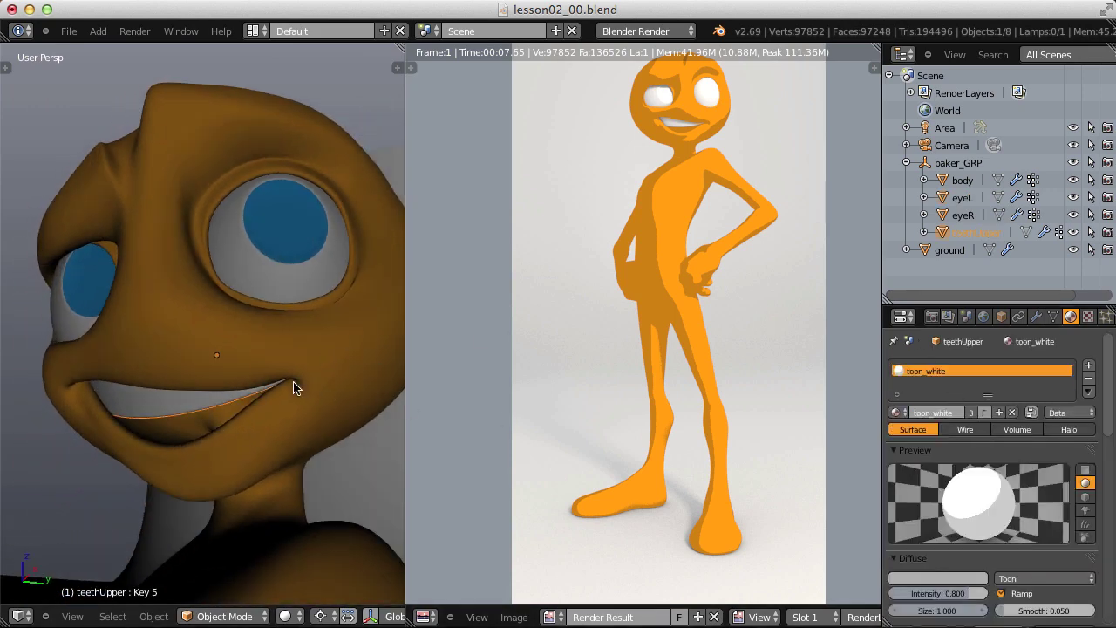
click(136, 31)
click(137, 44)
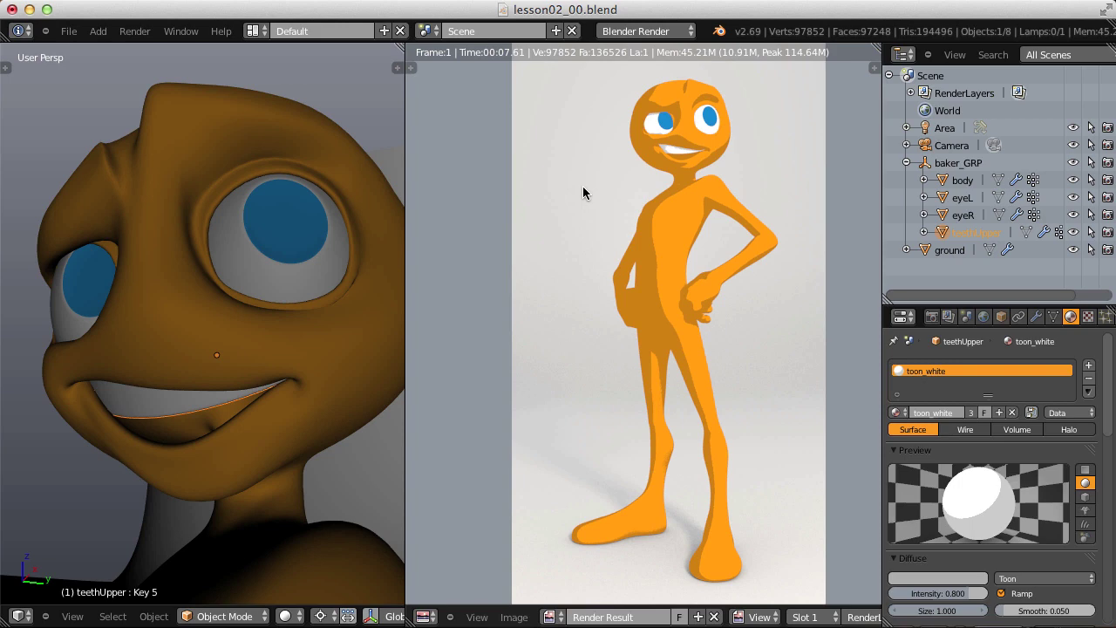
Enable Freestyle in the scene's render settings.
click(931, 316)
scroll(1007, 620, down, 8)
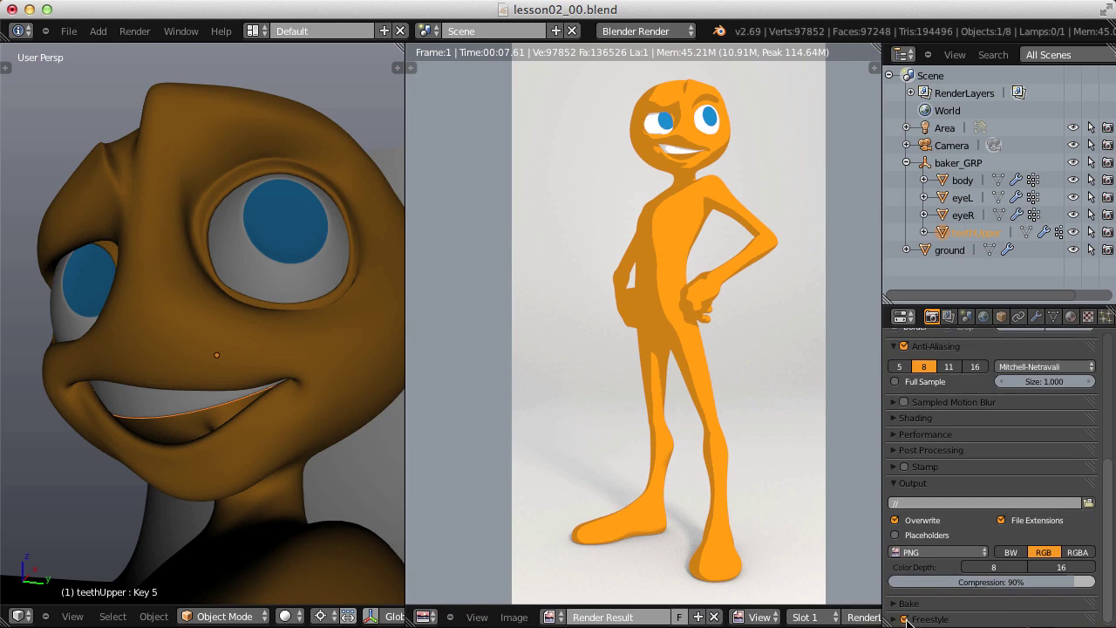
Add a Freestyle line set to RenderLayer and render the image.
click(949, 318)
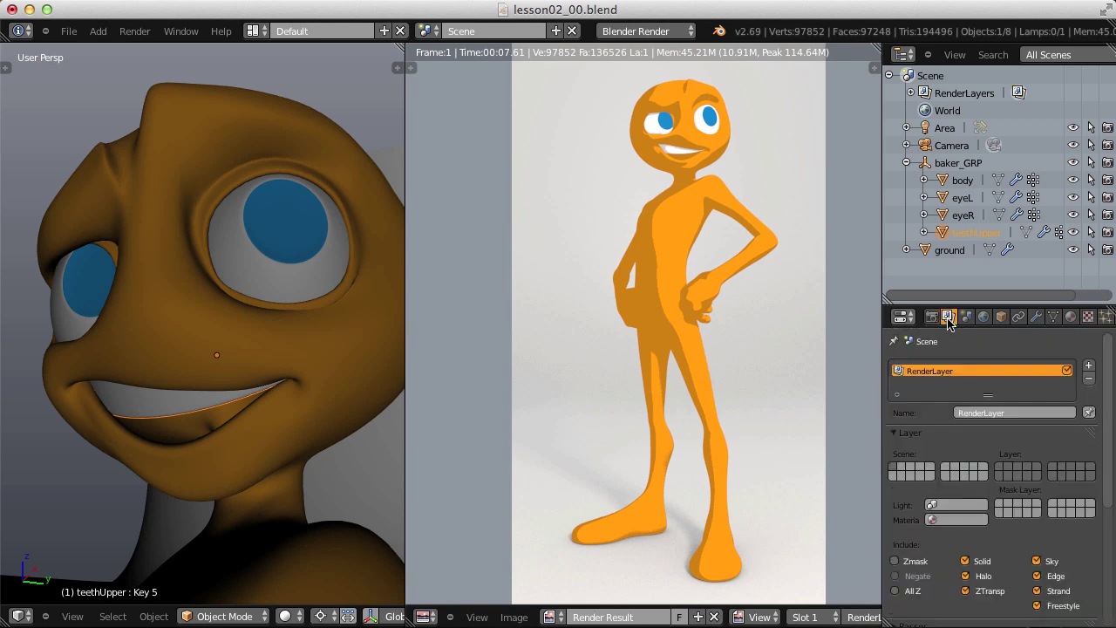
drag(1106, 349, 1106, 467)
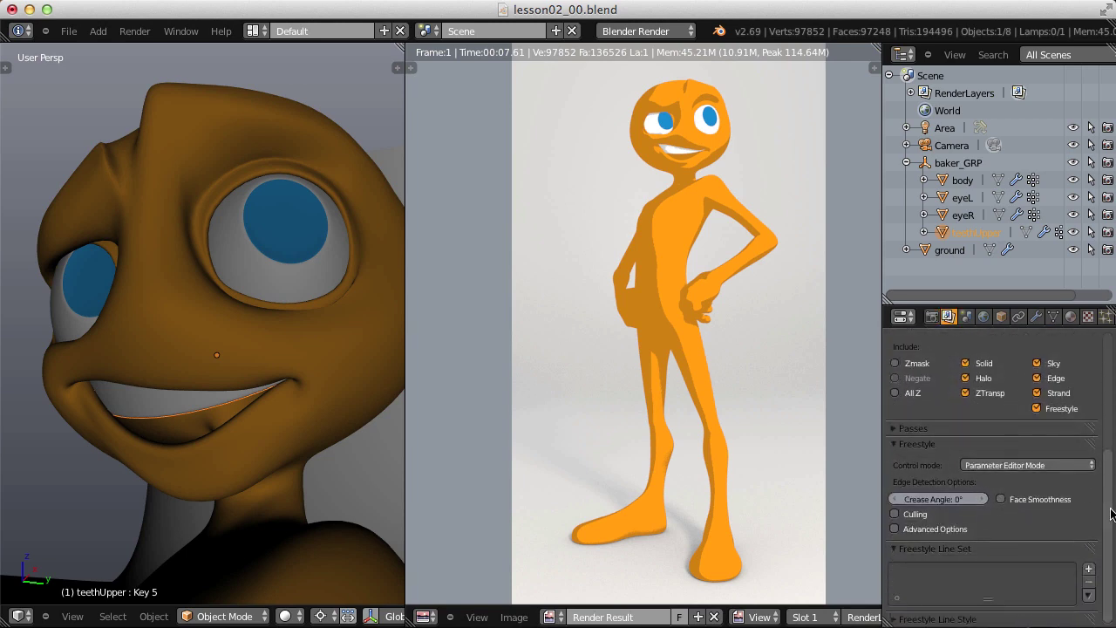
click(1090, 570)
scroll(1108, 563, down, 5)
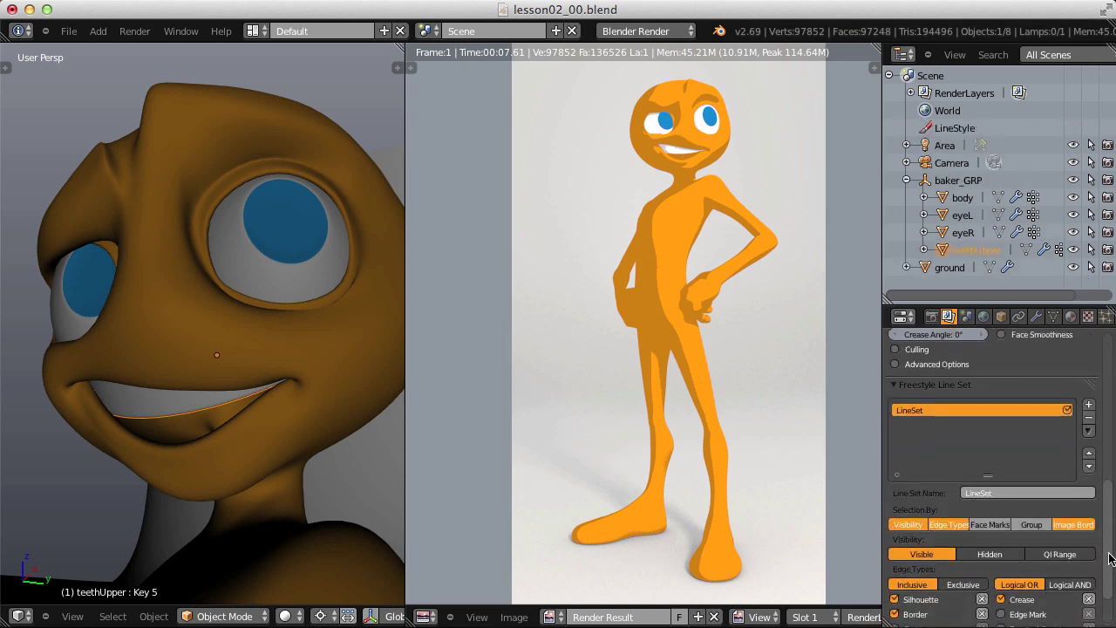
scroll(1110, 561, down, 1)
click(134, 30)
click(149, 55)
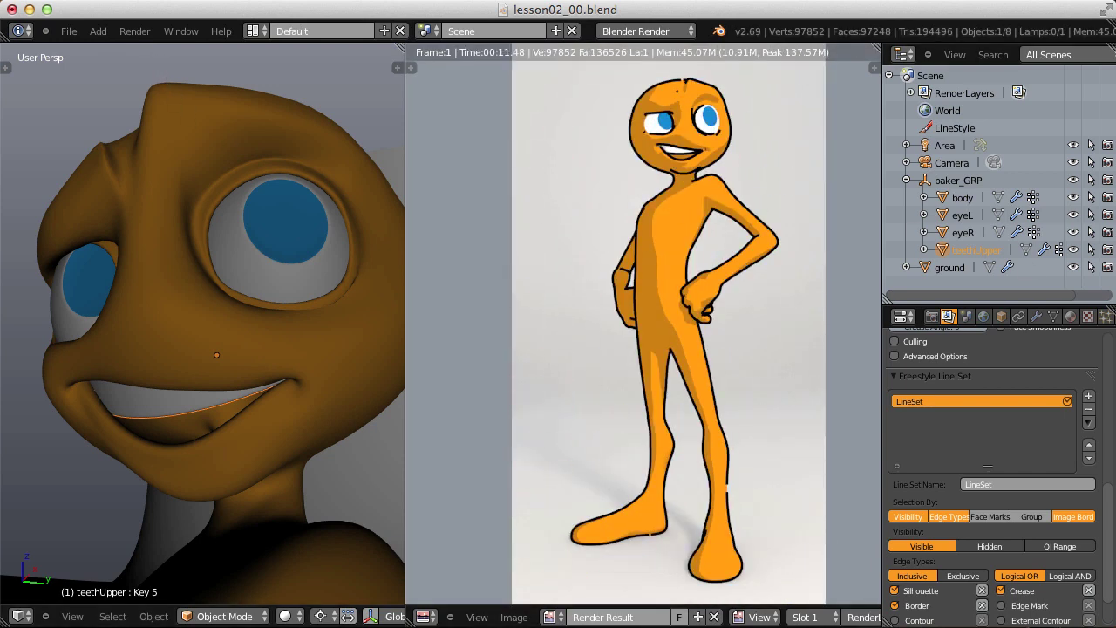
Turn off the Border and Crease edge types in the line set and render the image again.
scroll(1112, 514, down, 2)
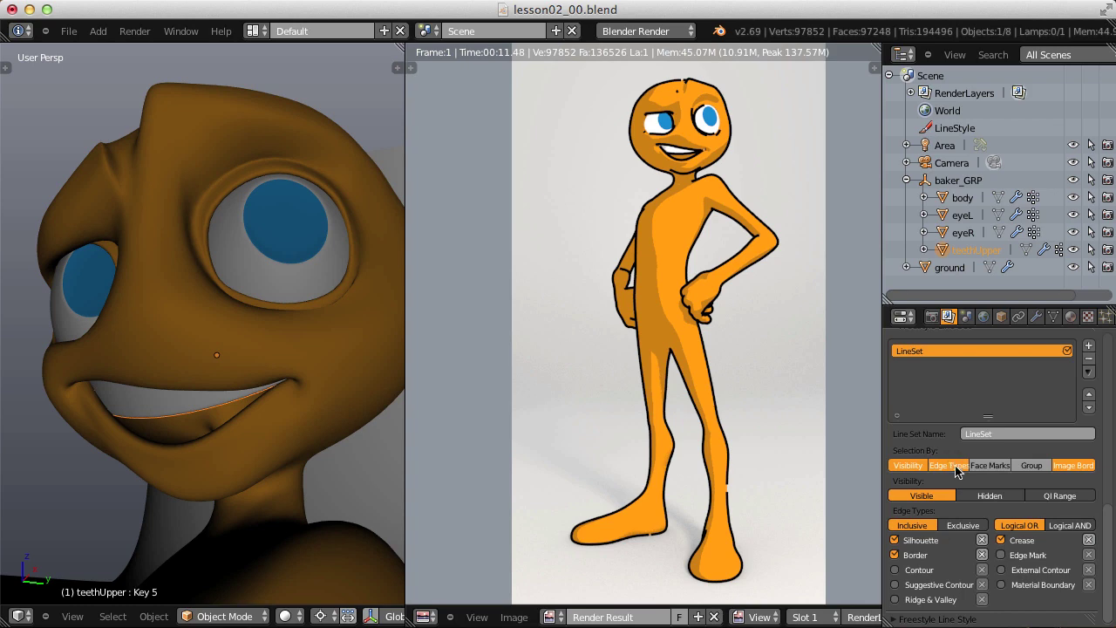
click(894, 555)
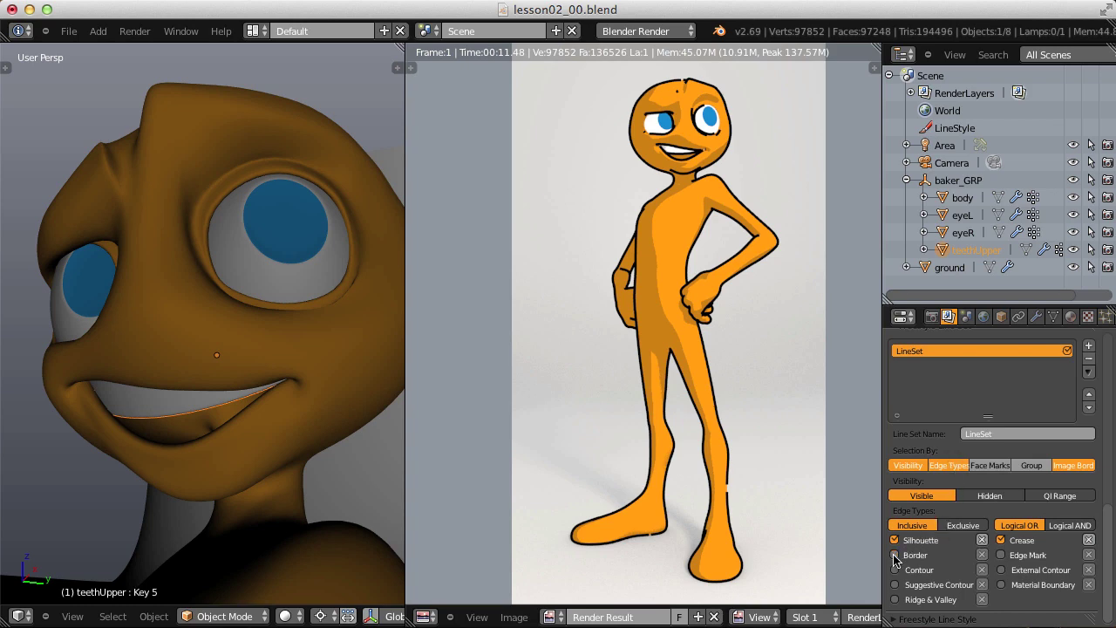
click(1001, 540)
click(134, 30)
click(157, 45)
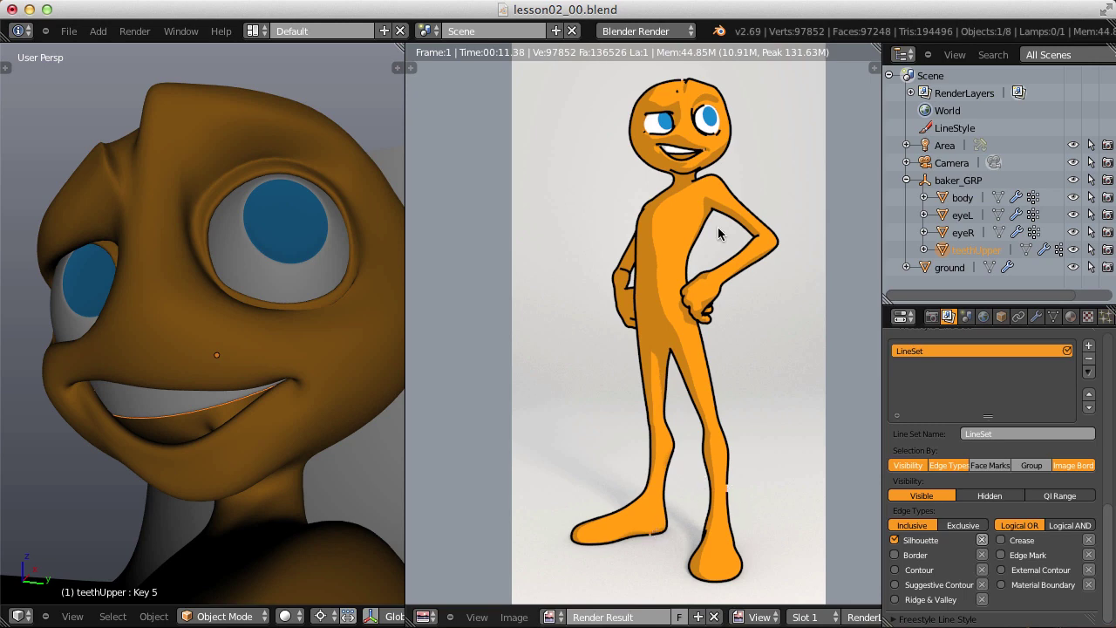
Enable Face Smoothness in the Freestyle edge detection options and re-render the image.
drag(1107, 534, 1108, 462)
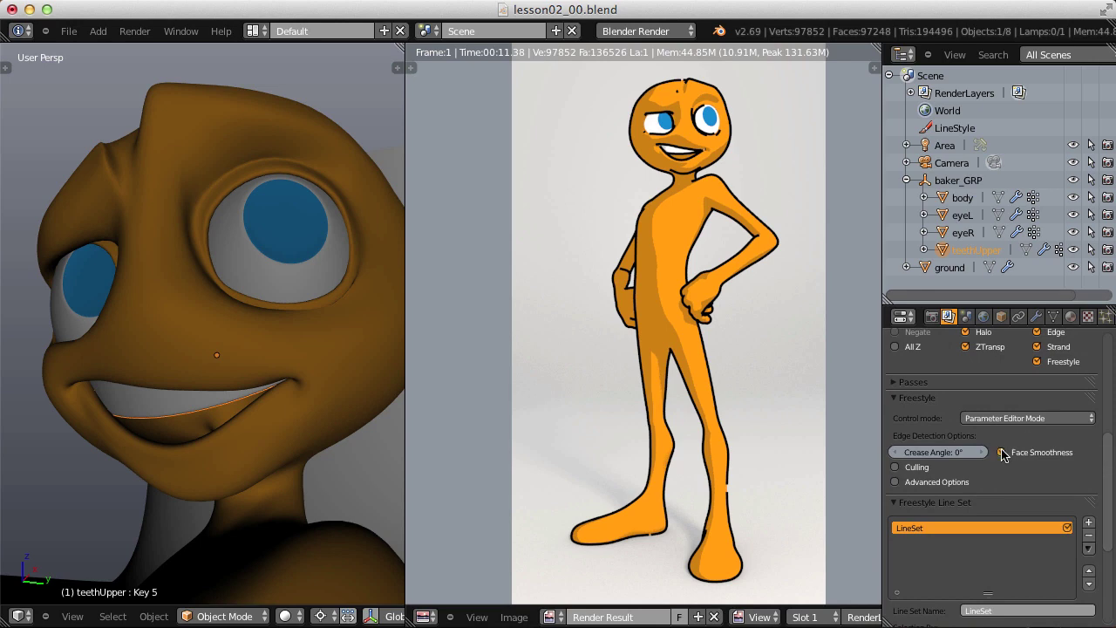
click(134, 30)
click(145, 41)
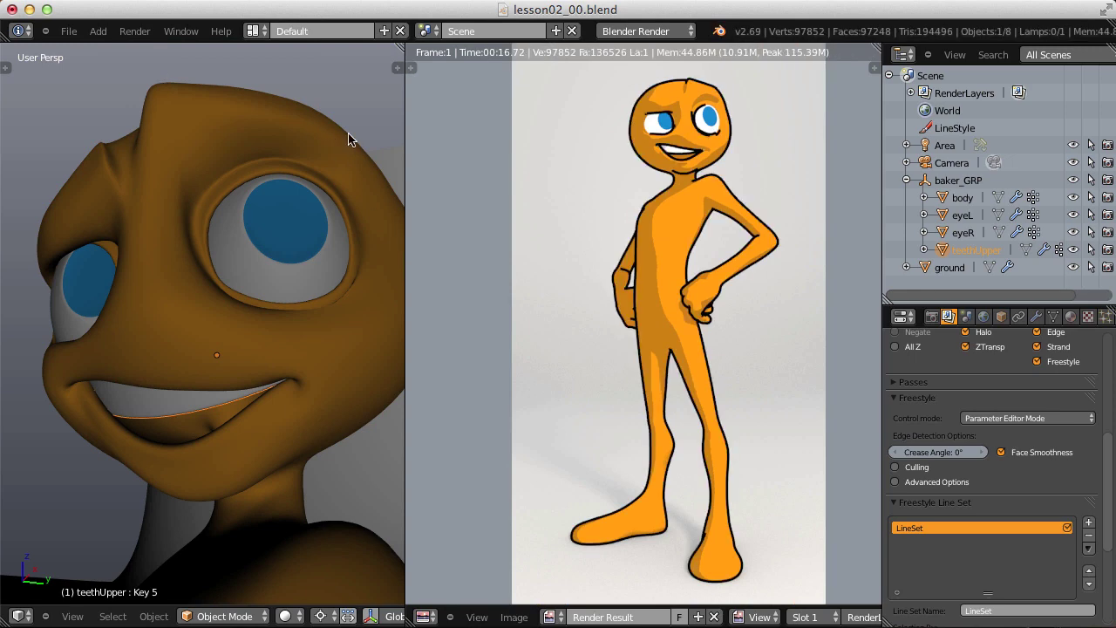
Turn on the Suggestive Contour edge type in the line set and render the image.
scroll(911, 556, down, 5)
click(895, 584)
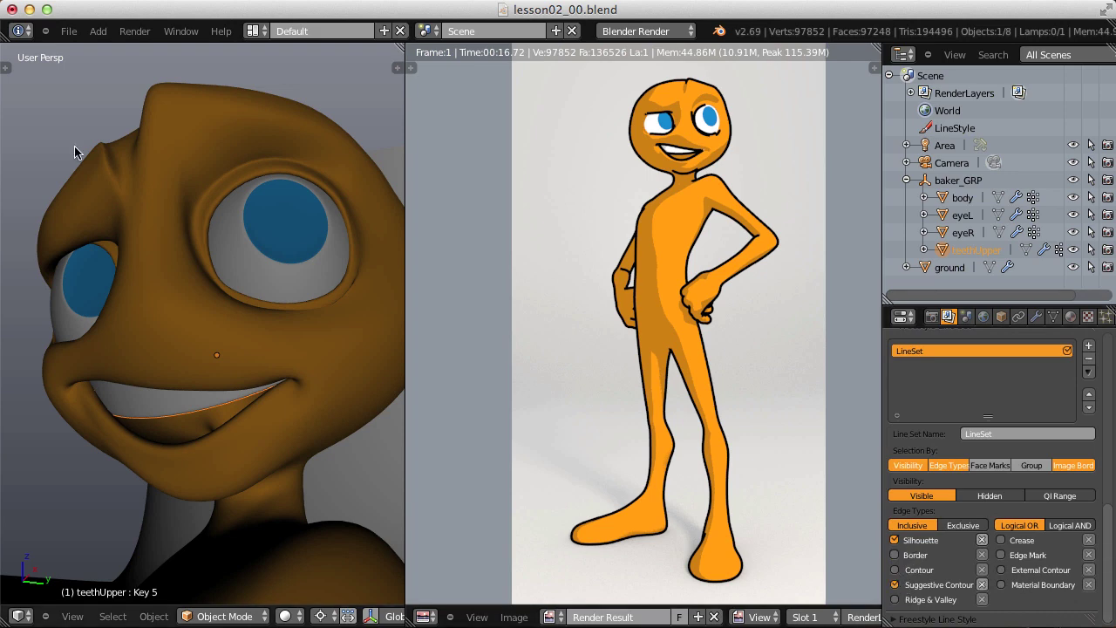
click(134, 30)
click(139, 43)
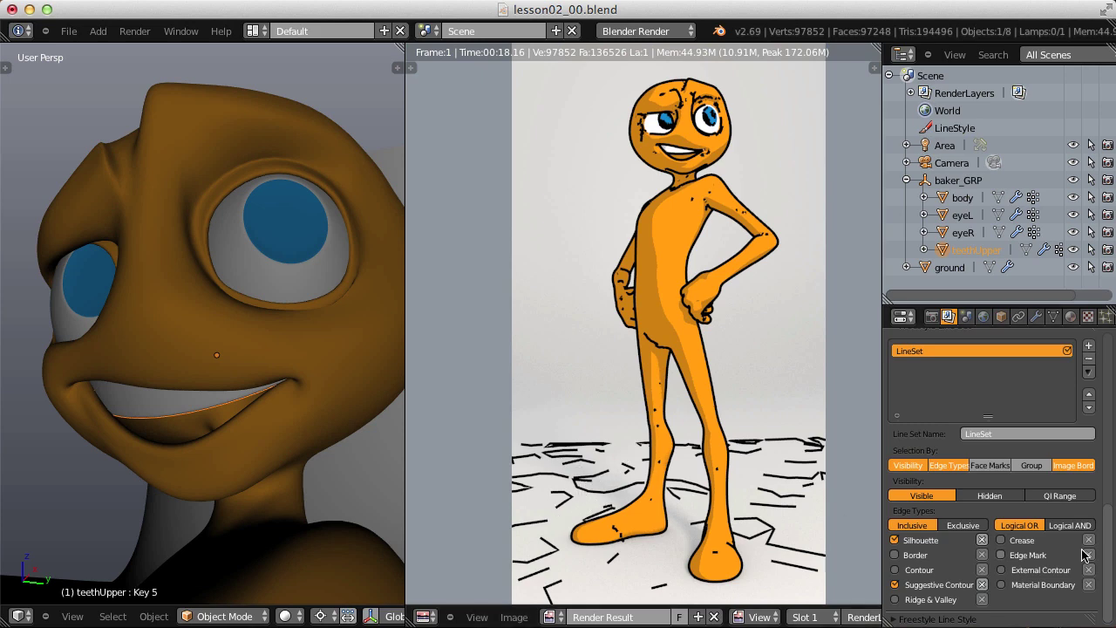
Enable the advanced Freestyle edge detection options, set Kr Derivative Epsilon to 1, and render the image.
scroll(1113, 563, up, 5)
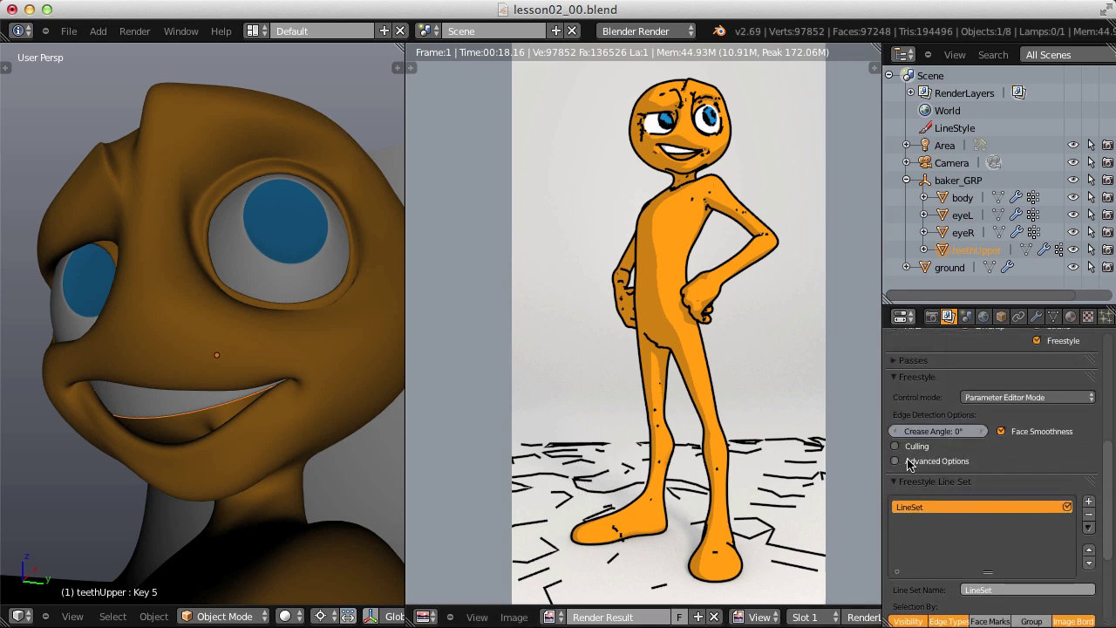
click(896, 461)
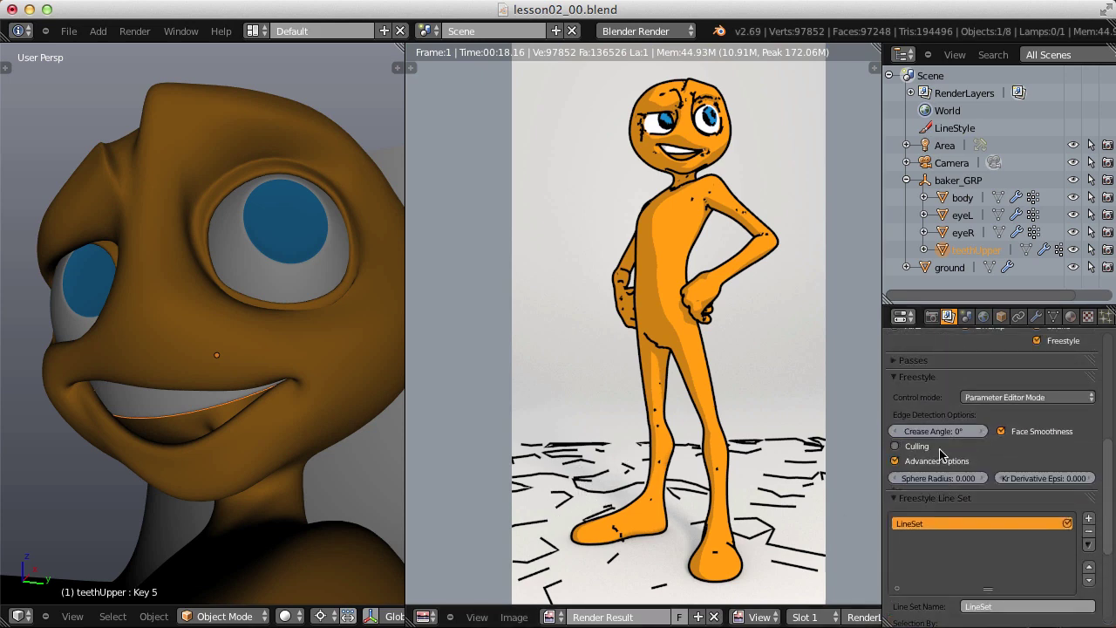
click(1027, 478)
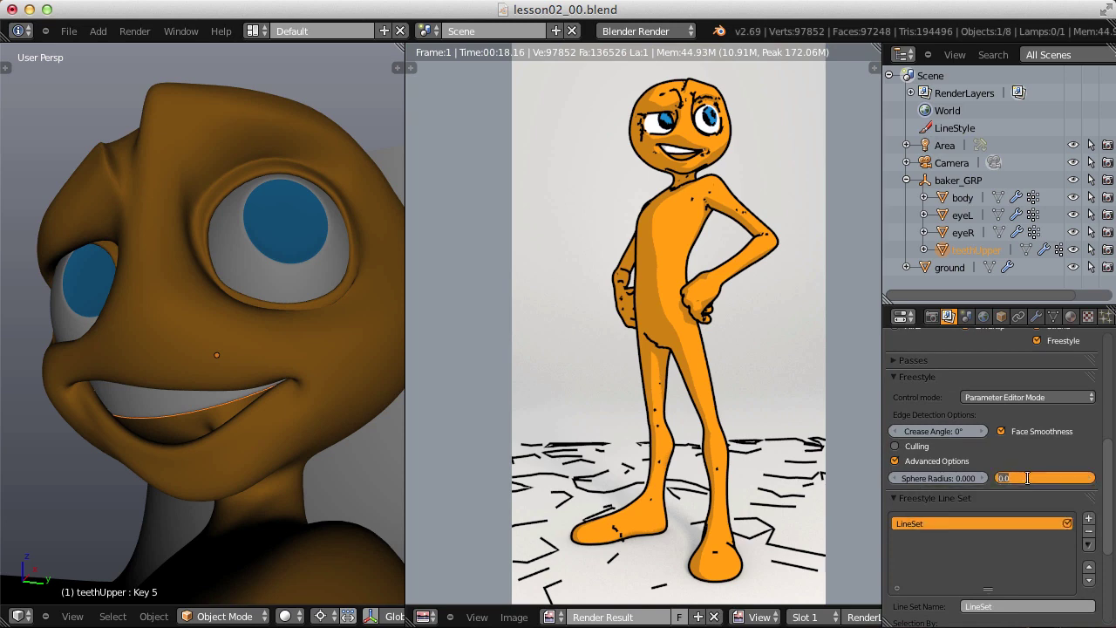
text(1)
key(Return)
click(134, 31)
click(137, 45)
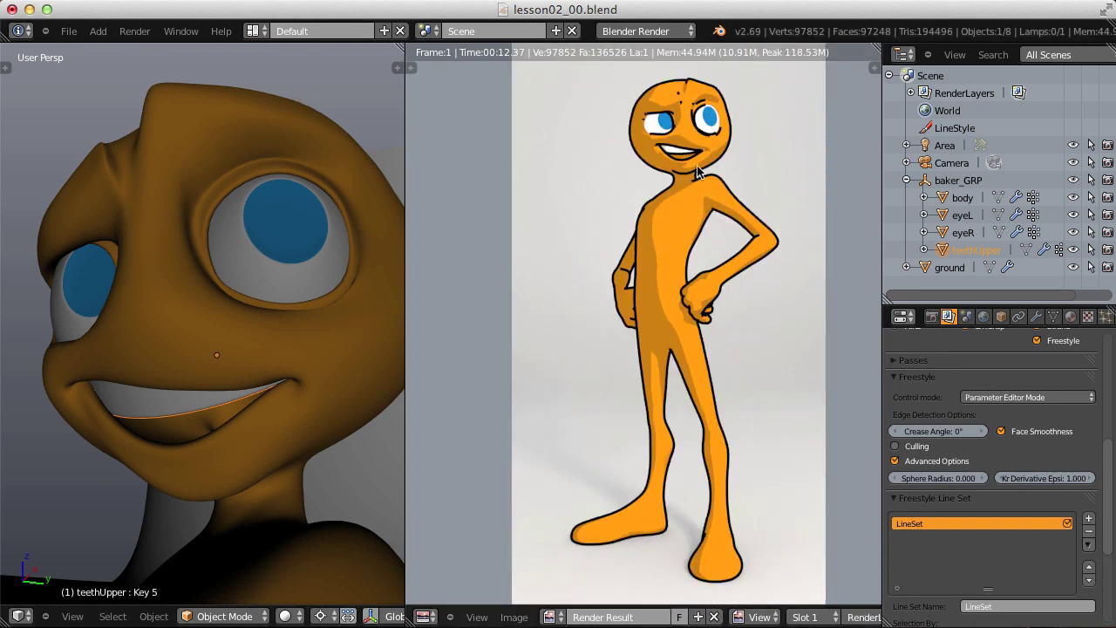
Set Kr Derivative Epsilon to 0.1 and render the image again.
click(1061, 478)
text(0.1)
key(Return)
key(F12)
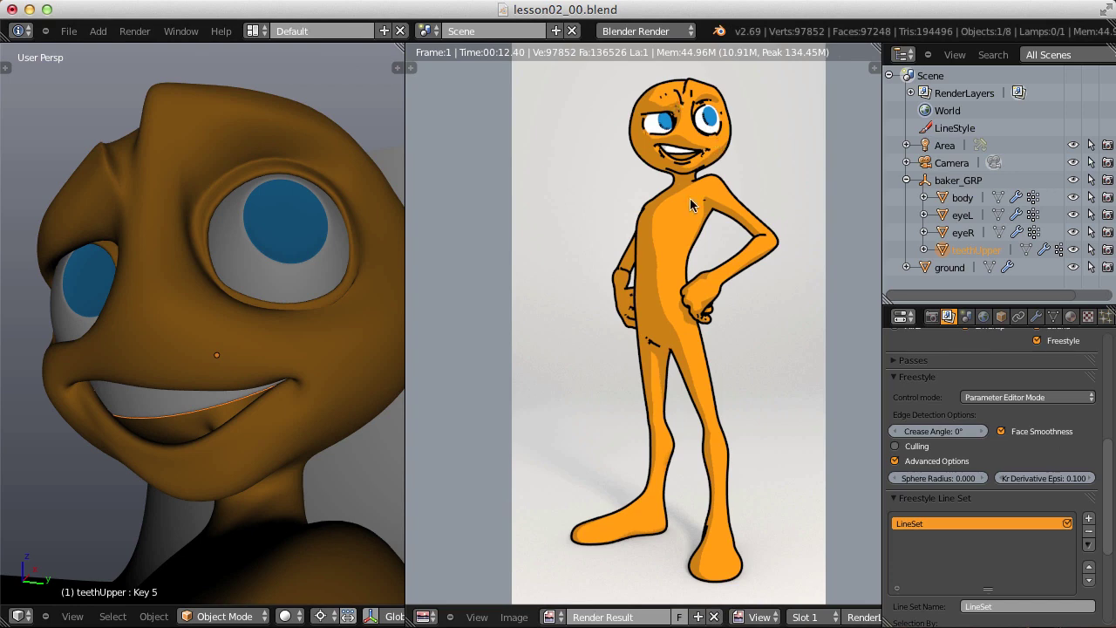
Turn off the Suggestive Contour edge type in the line set and render the image.
drag(1114, 456, 1113, 541)
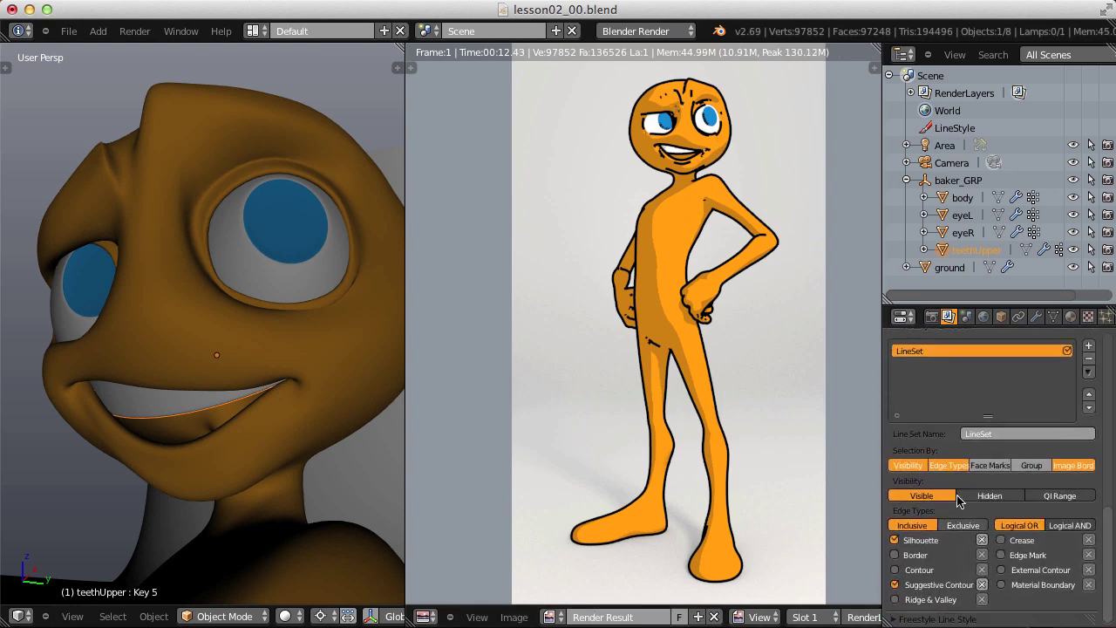
click(895, 584)
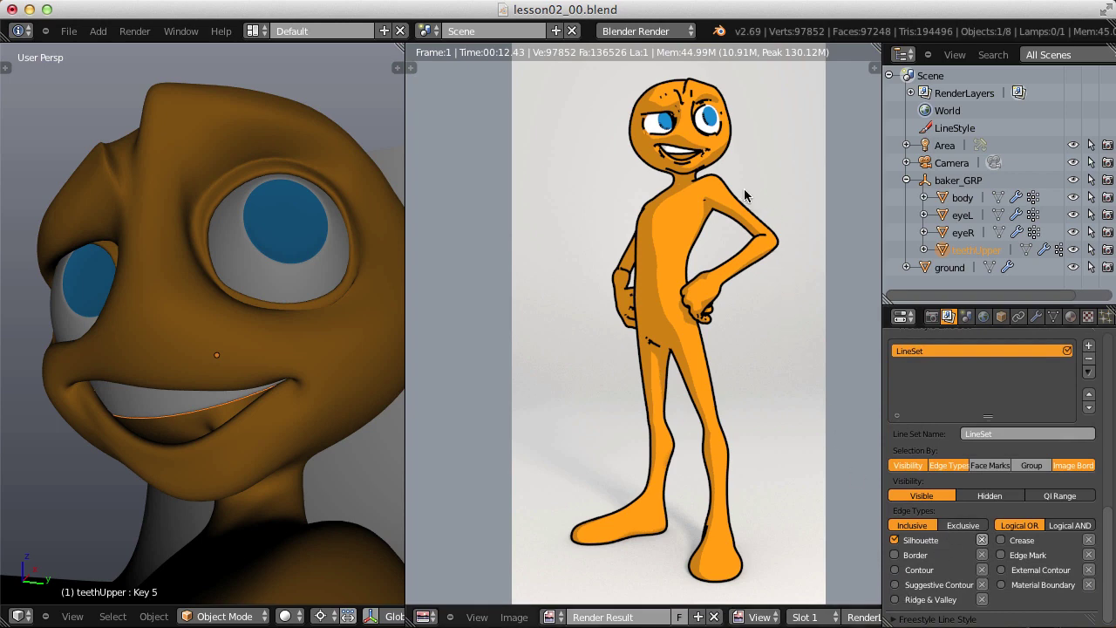
click(135, 32)
click(141, 45)
Open the body mesh for editing with edge selection enabled.
middle_drag(252, 206, 264, 264)
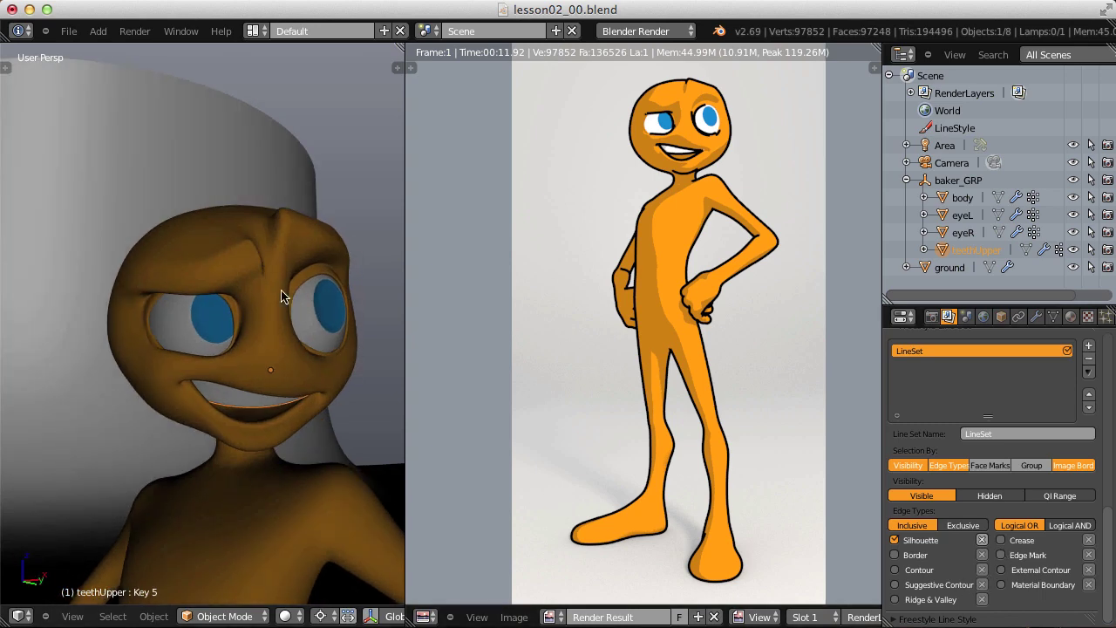
right_click(241, 252)
key(Tab)
scroll(238, 284, up, 4)
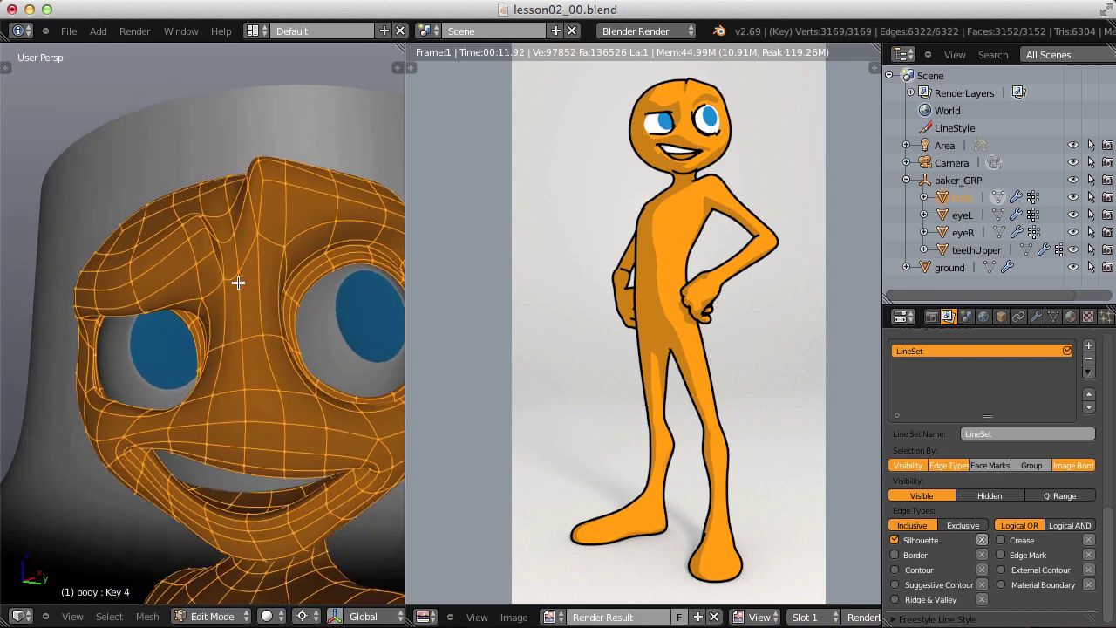
middle_drag(239, 284, 367, 323)
key(ctrl+Tab)
click(180, 229)
Select the edges along the lowered brow and down the crease in the middle of the forehead.
right_click(190, 259)
alt+right_click(194, 254)
shift+right_click(381, 330)
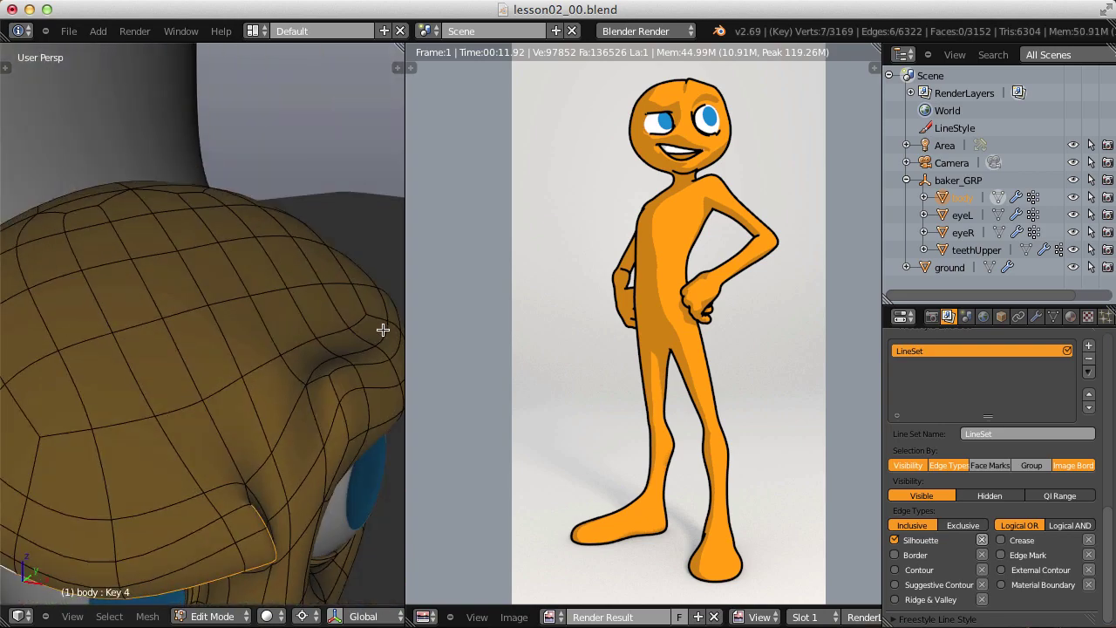
shift+right_click(316, 420)
middle_drag(316, 420, 267, 282)
shift+right_click(257, 311)
Add the edge loops around the rims of both eyes to the selection.
scroll(705, 376, up, 3)
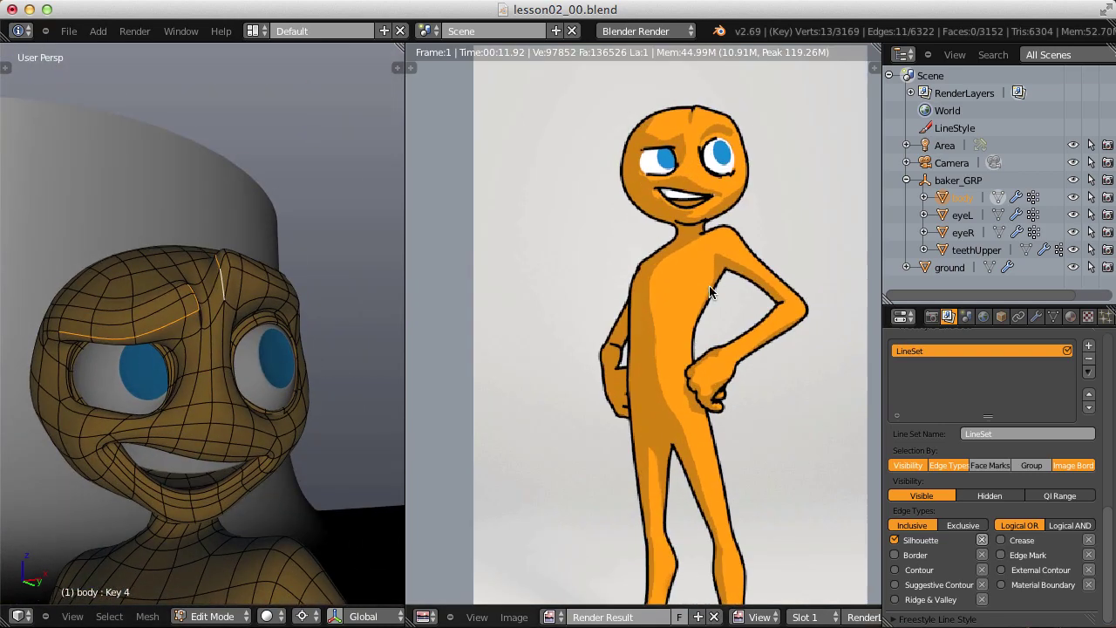
scroll(705, 375, up, 2)
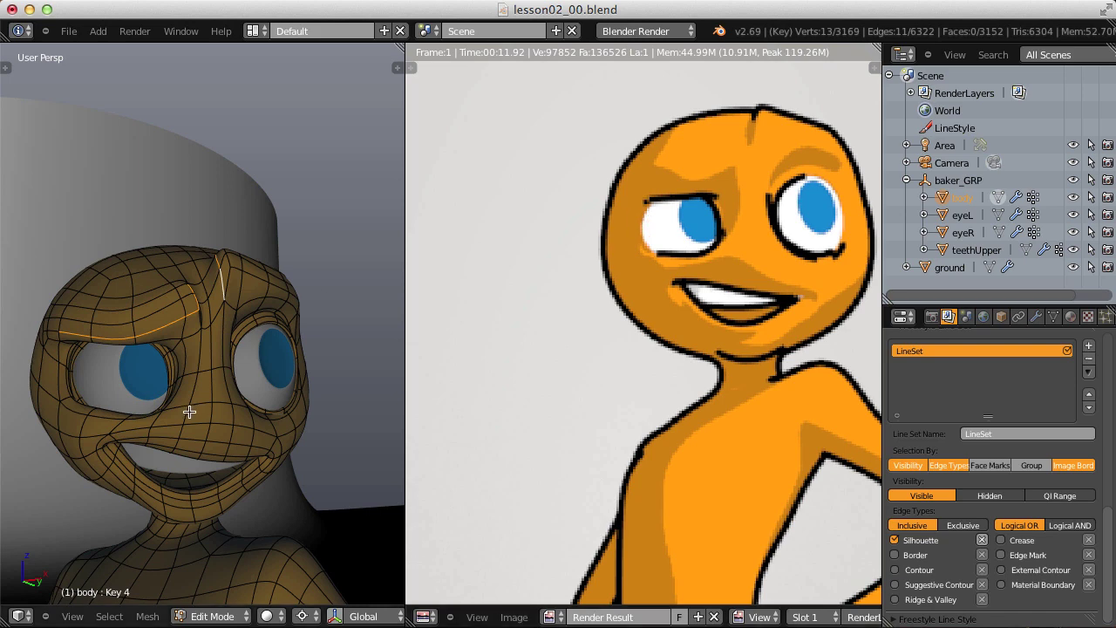
scroll(170, 347, up, 5)
scroll(184, 340, up, 3)
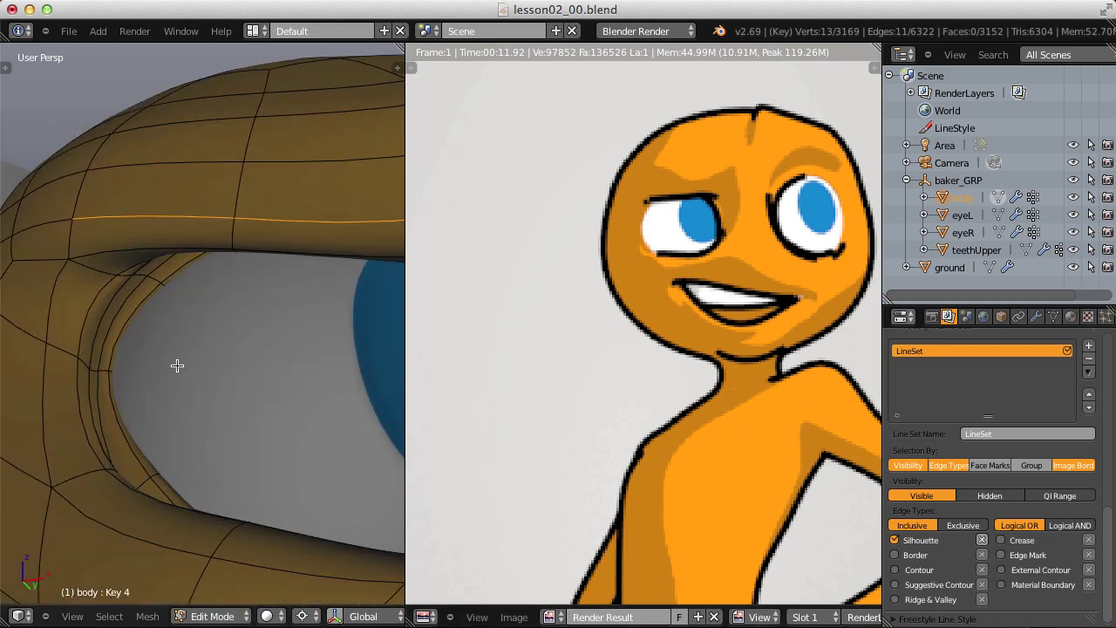
alt+shift+click(140, 301)
scroll(247, 349, down, 3)
middle_drag(262, 332, 183, 363)
scroll(174, 411, up, 2)
alt+shift+click(154, 399)
scroll(188, 380, down, 3)
Mark the selected brow, forehead and eye-rim edges as Freestyle edges and return to Object Mode.
key(ctrl+e)
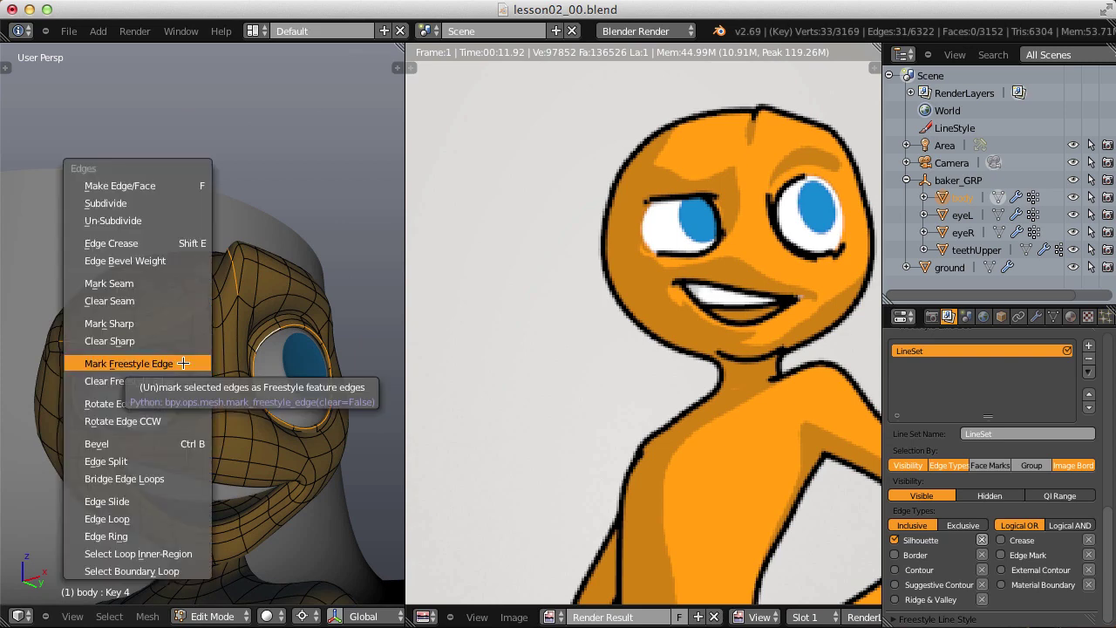
click(184, 364)
key(Tab)
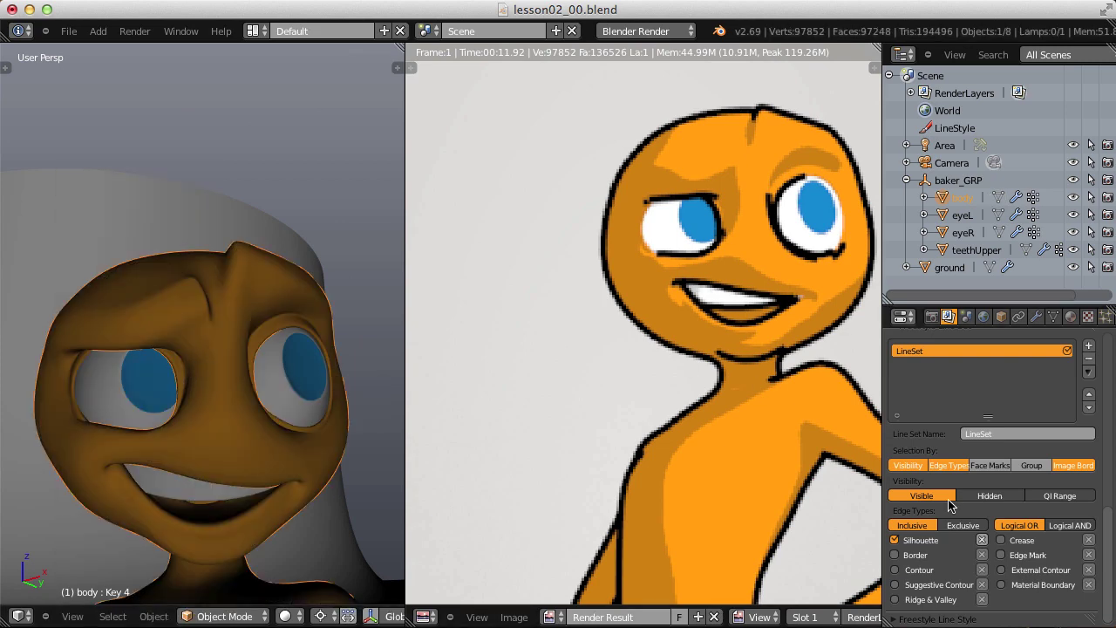
Enable the Edge Mark edge type in the line set and render the image into Slot 2.
click(1003, 556)
click(820, 618)
click(804, 581)
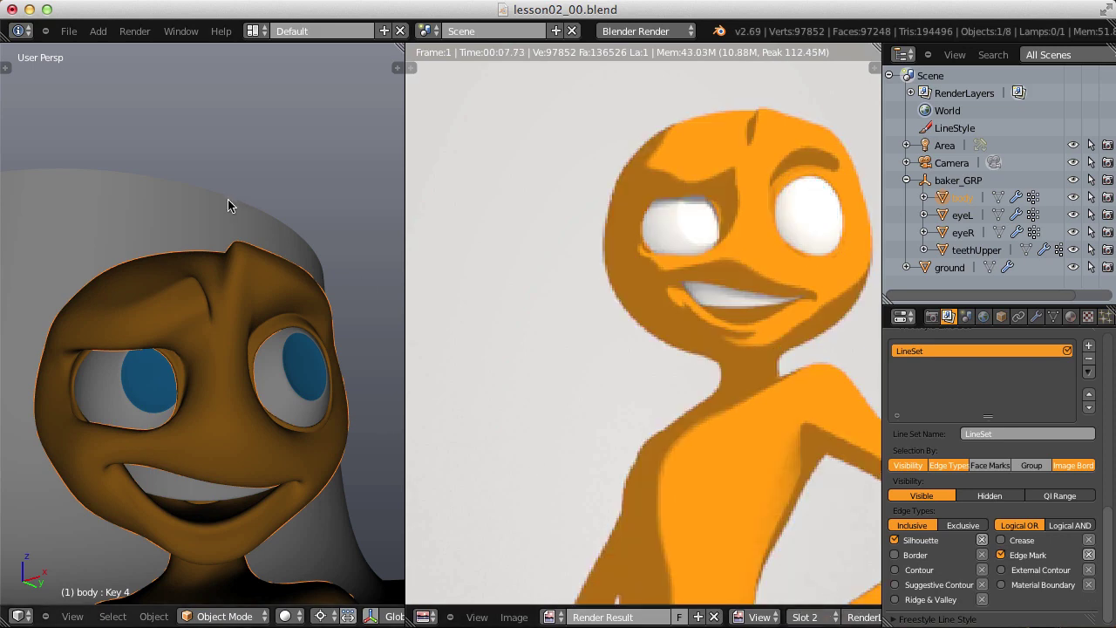
click(134, 30)
click(142, 43)
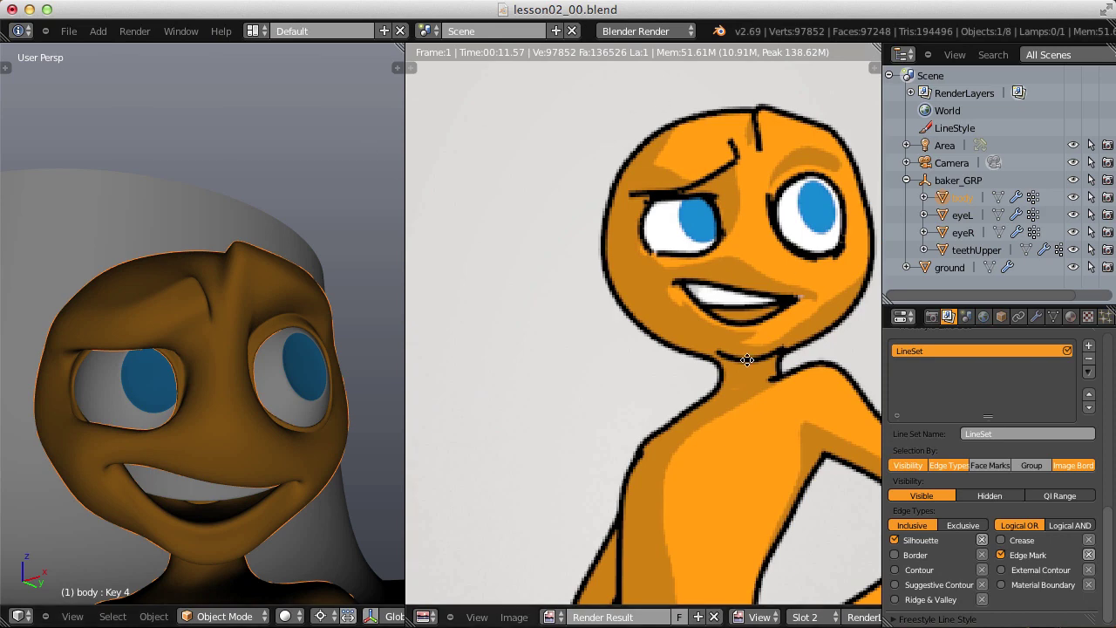
scroll(743, 222, down, 5)
scroll(746, 240, up, 1)
scroll(744, 241, down, 2)
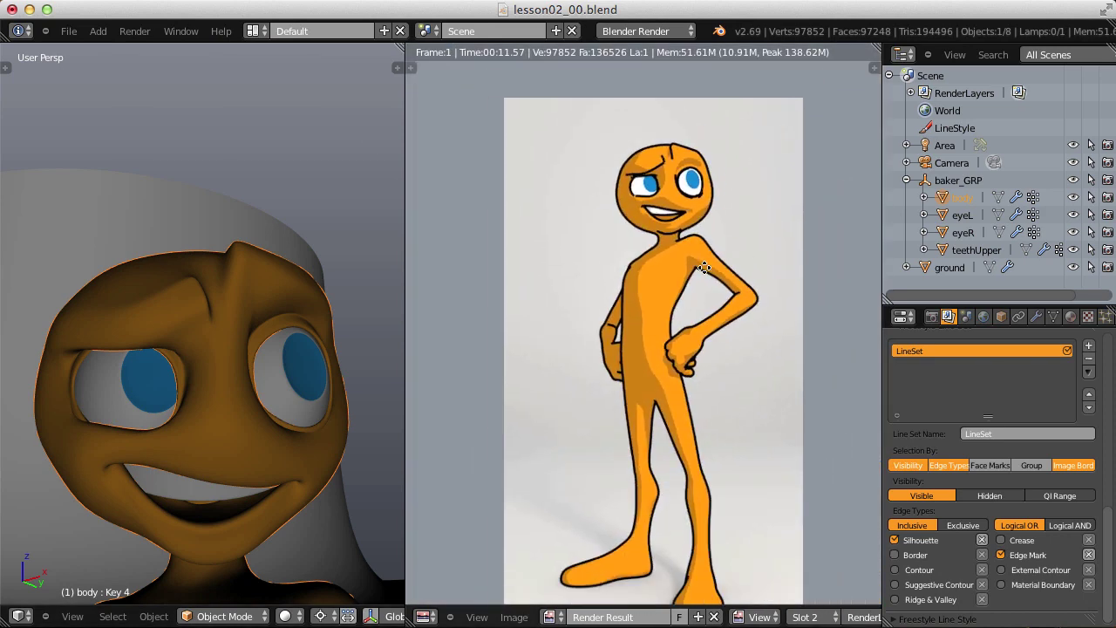
middle_drag(704, 255, 716, 238)
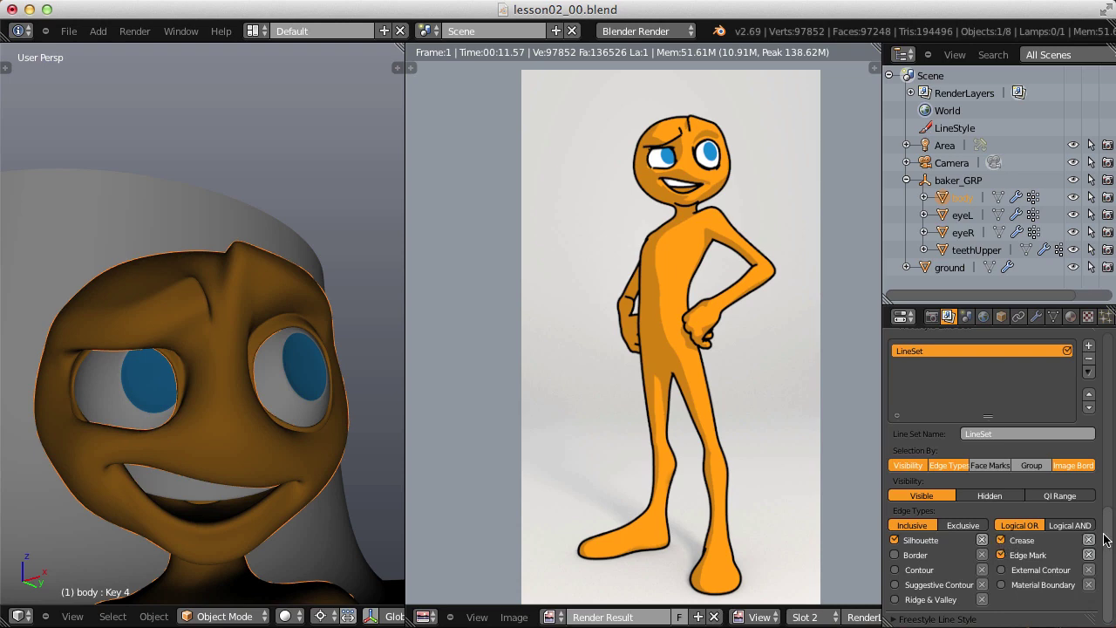
Try a Crease Angle of 175° in the Freestyle edge detection options and render the image.
drag(1106, 546, 1110, 462)
click(919, 422)
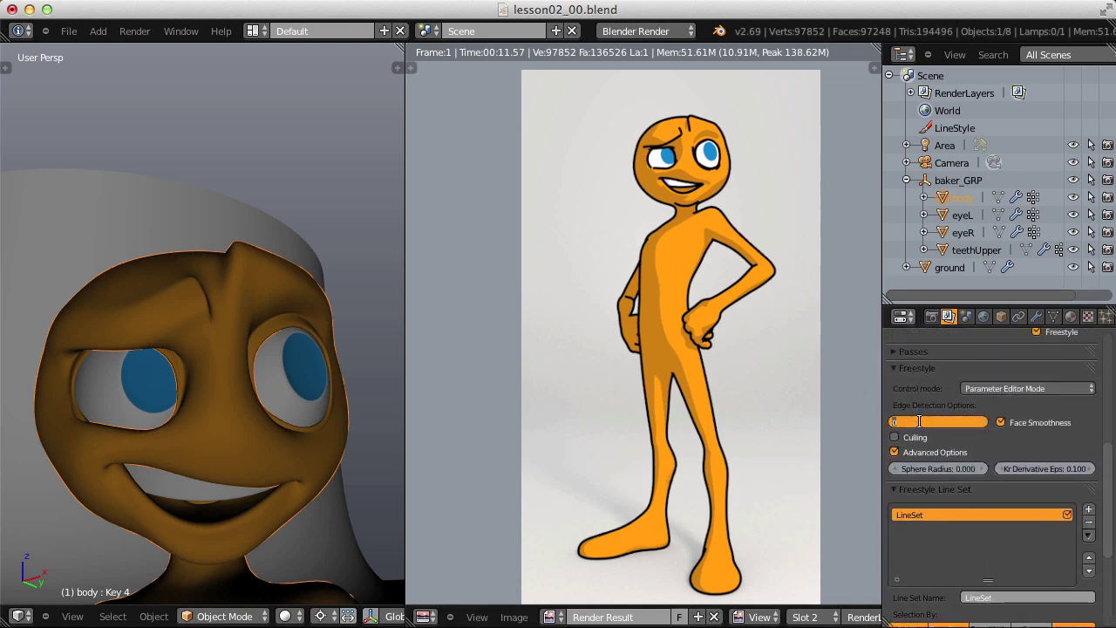
text(175)
key(Return)
click(131, 33)
click(144, 48)
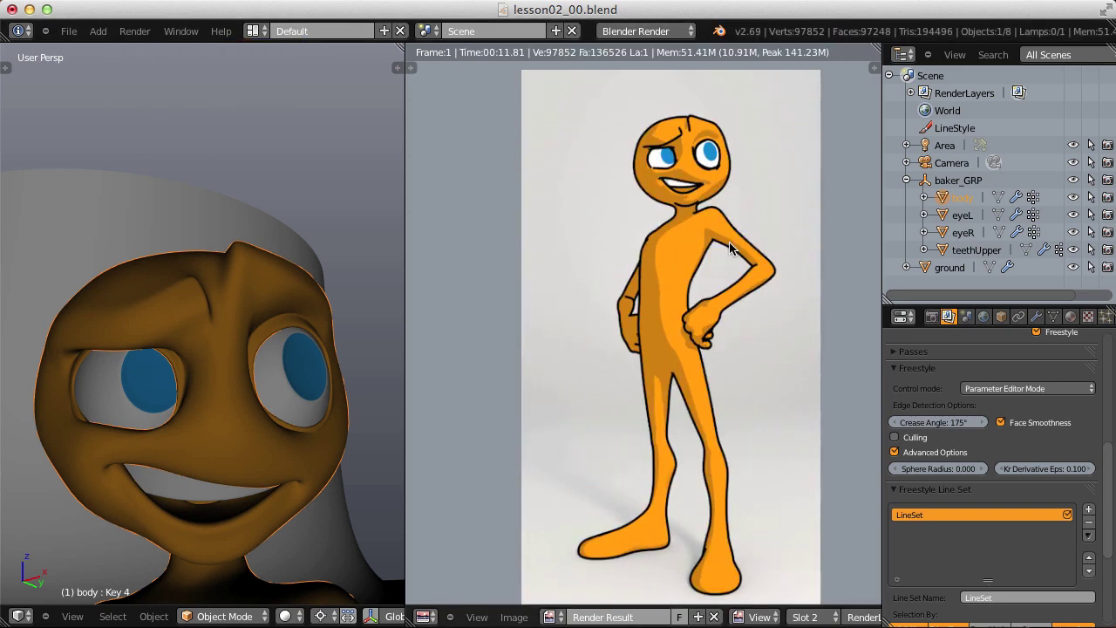
Set the Crease Angle to 0° and disable the advanced edge detection options.
click(933, 422)
text(0)
key(Return)
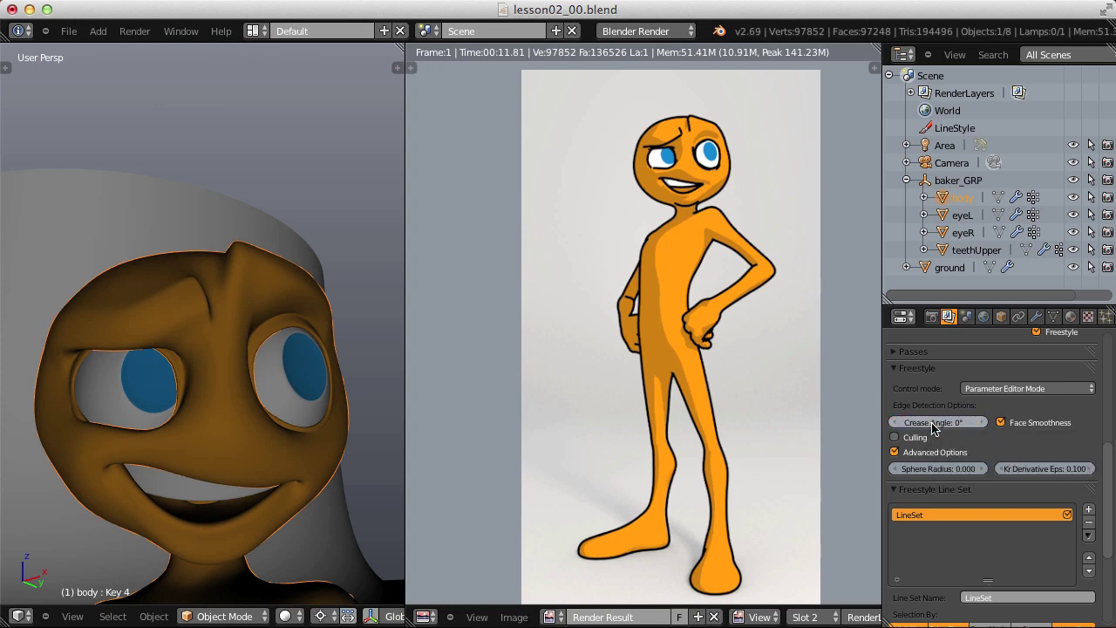
click(895, 452)
Swap the Crease edge type for Material Boundary in the line set and render the image.
drag(1110, 451, 1110, 516)
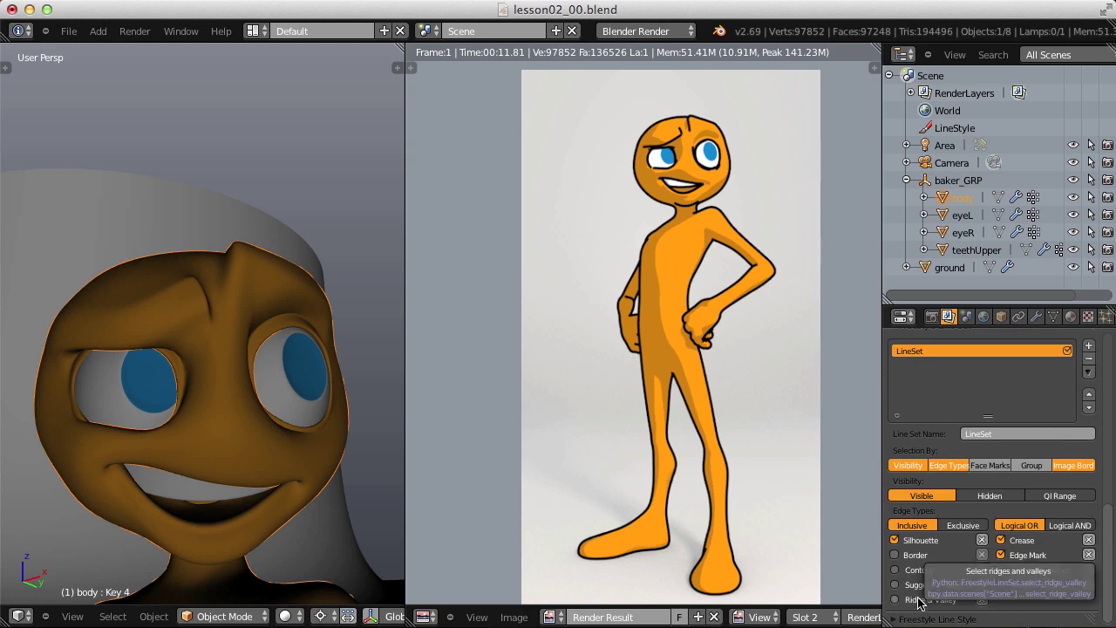
click(1001, 540)
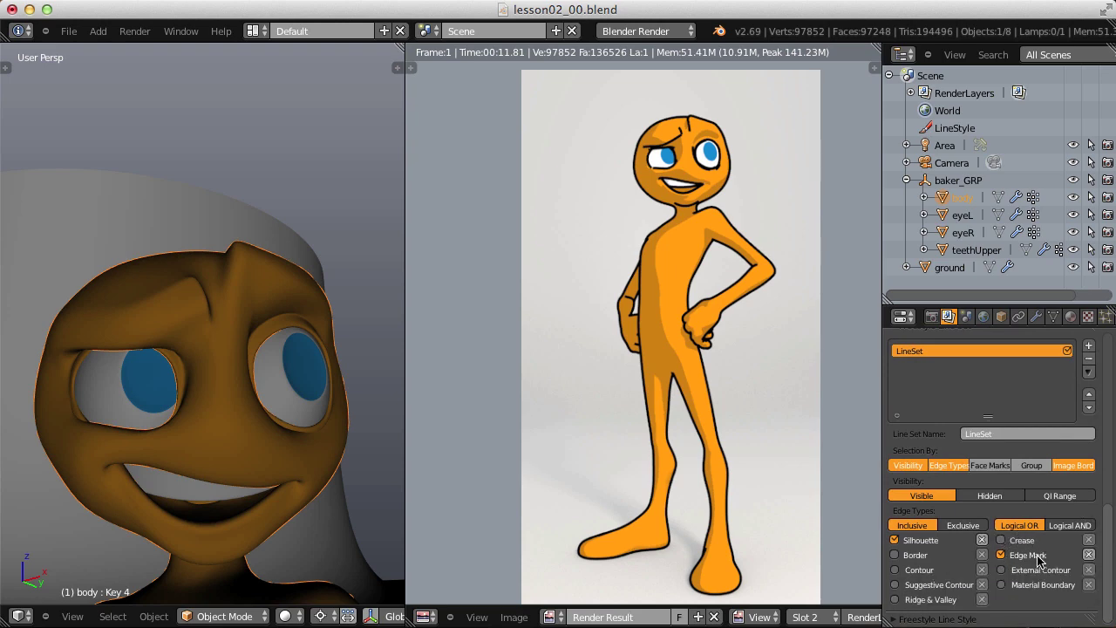
click(1002, 585)
mouse_move(149, 304)
middle_down()
mouse_move(169, 334)
mouse_move(178, 322)
mouse_move(154, 307)
middle_up()
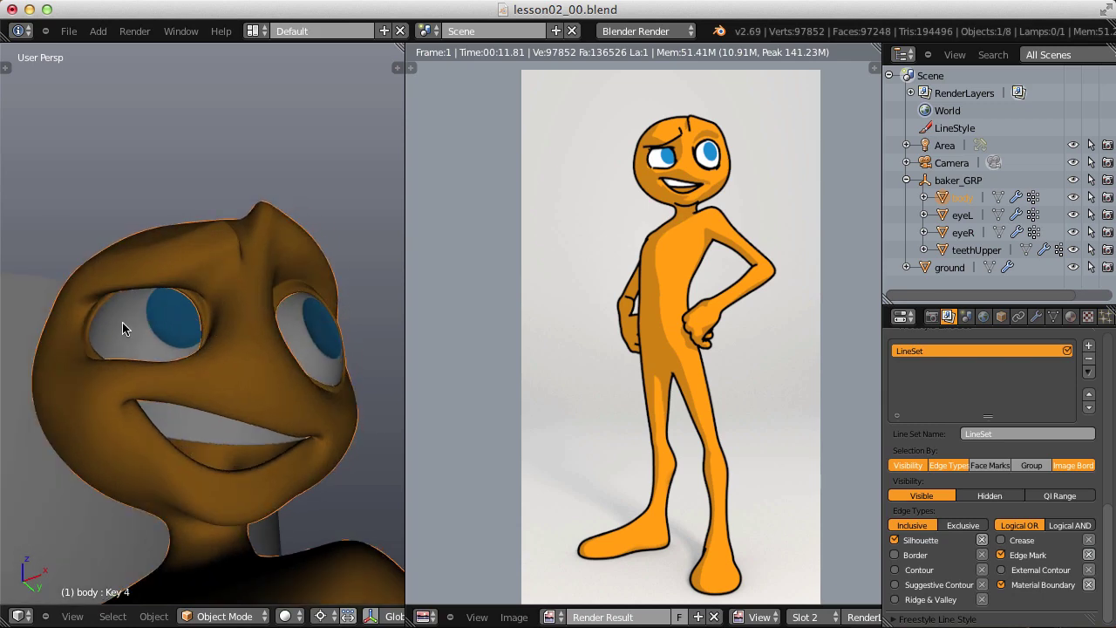
click(135, 32)
click(140, 46)
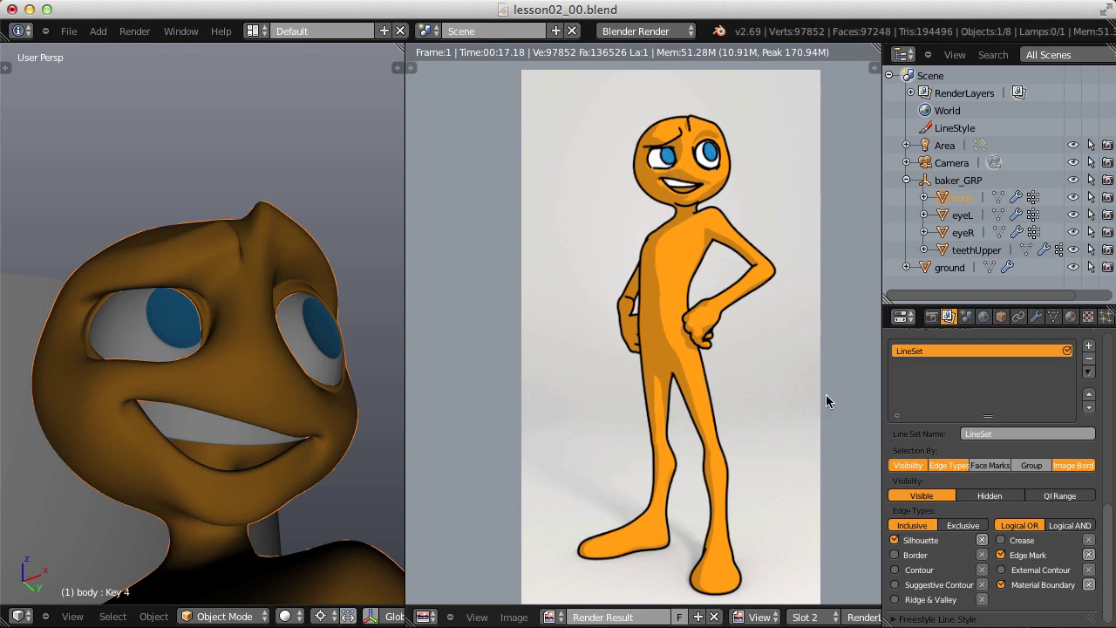
Add an Along Stroke modifier to the thickness settings of the Freestyle line style.
scroll(1003, 432, up, 3)
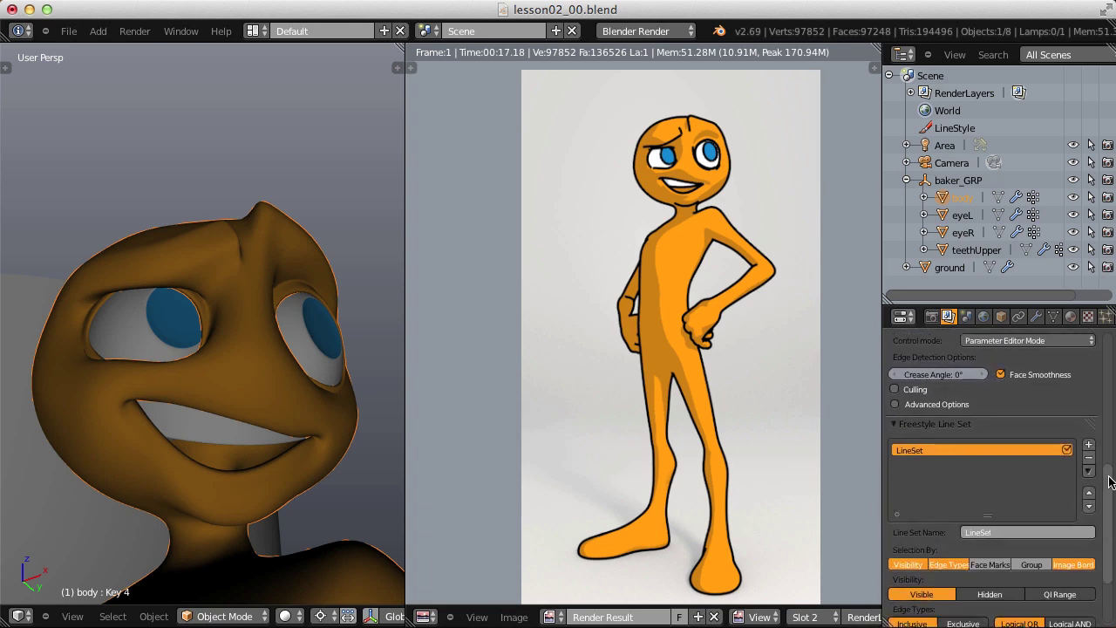
click(896, 380)
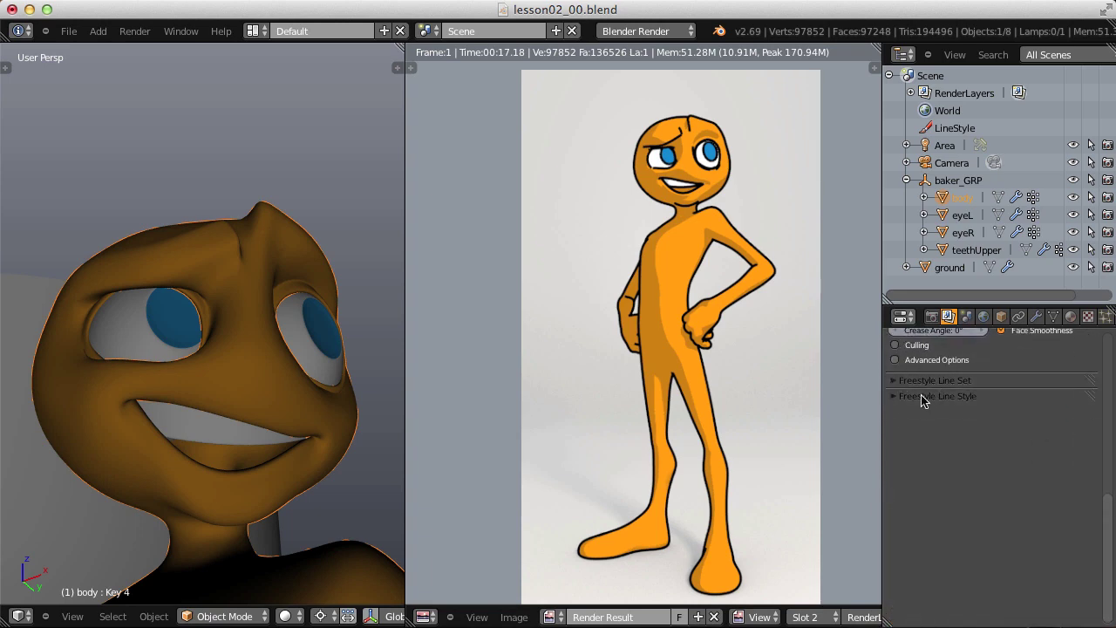
click(901, 398)
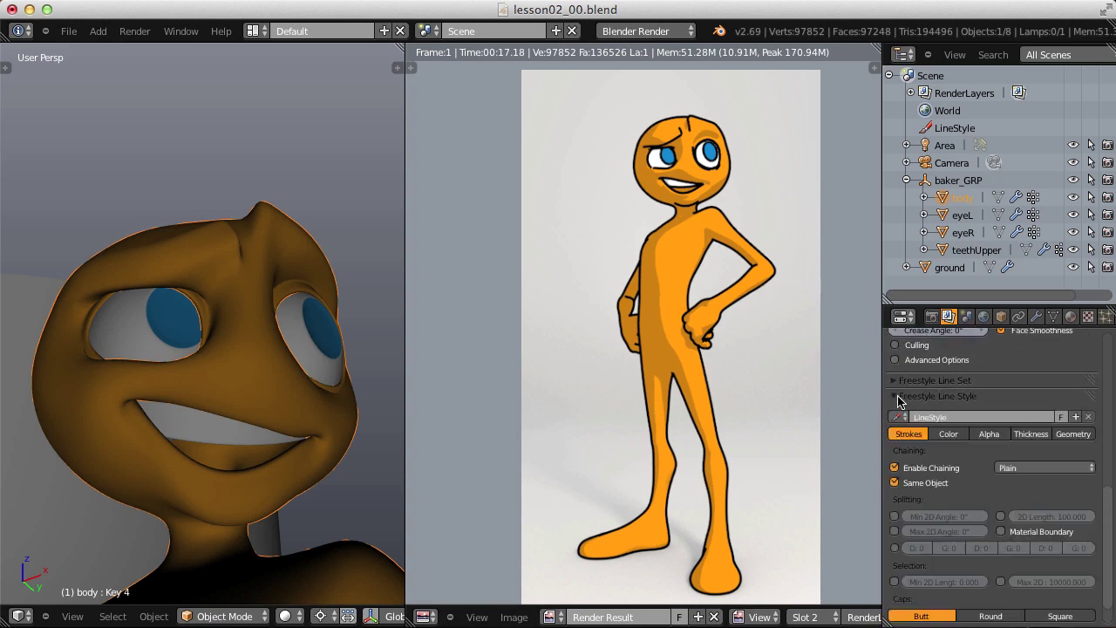
click(1030, 436)
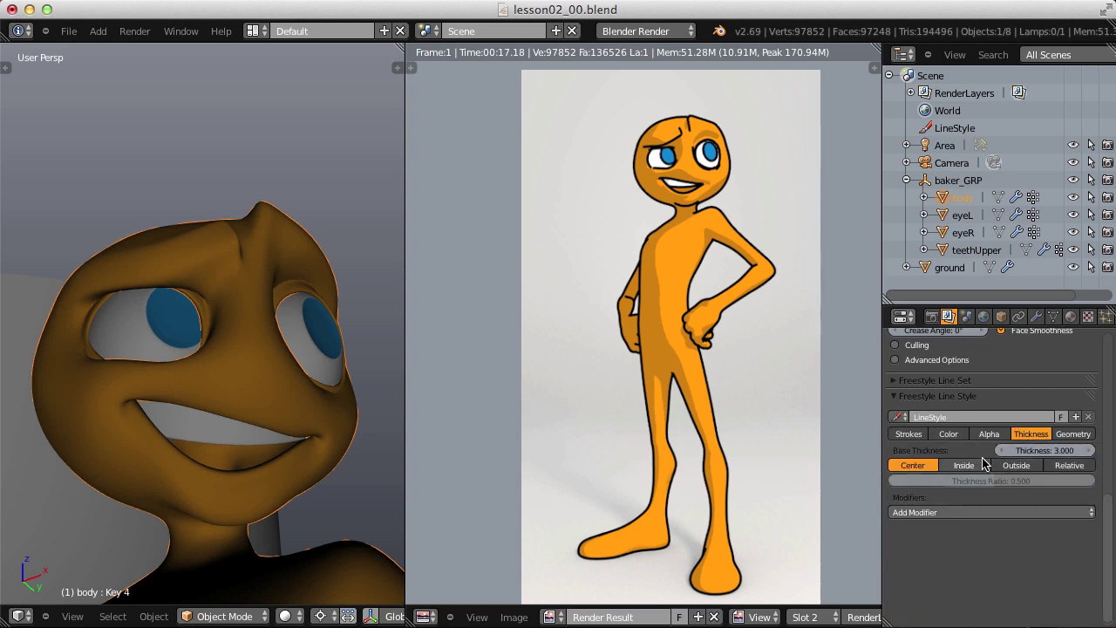
click(959, 513)
click(941, 526)
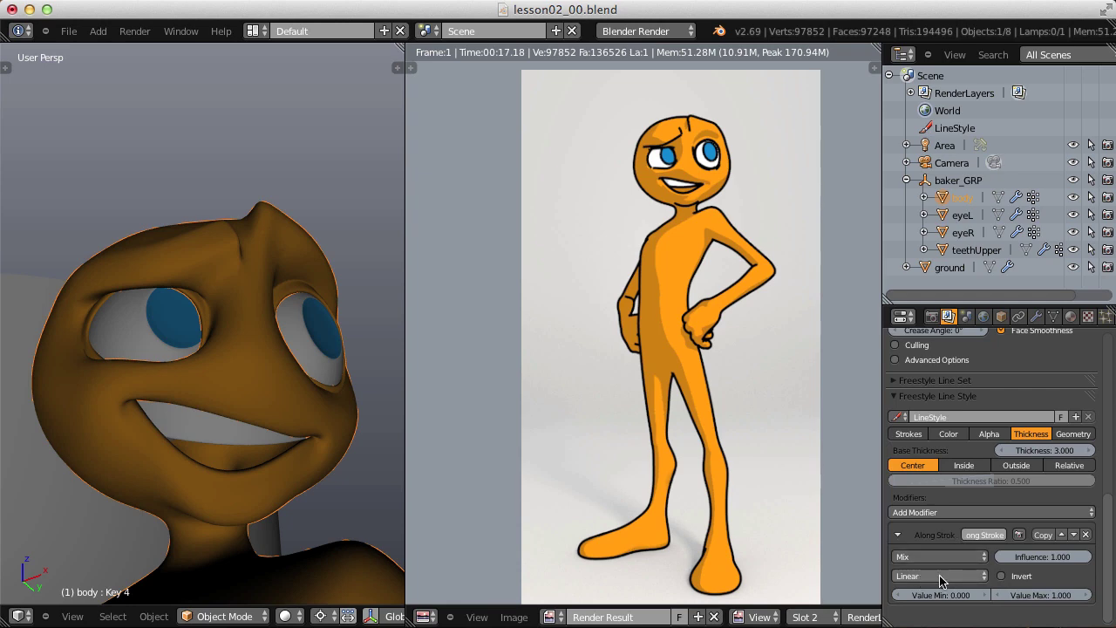
Map the Along Stroke modifier with an arch-shaped curve, 0 at both ends and 1 near the middle, and render the image.
click(965, 579)
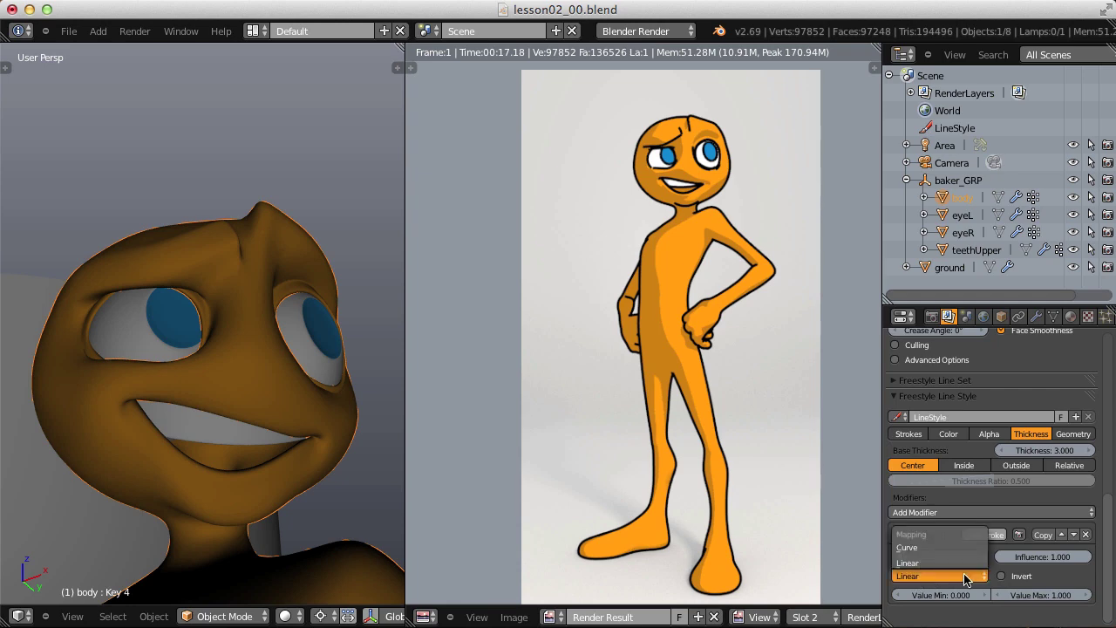
click(933, 548)
scroll(1014, 565, down, 3)
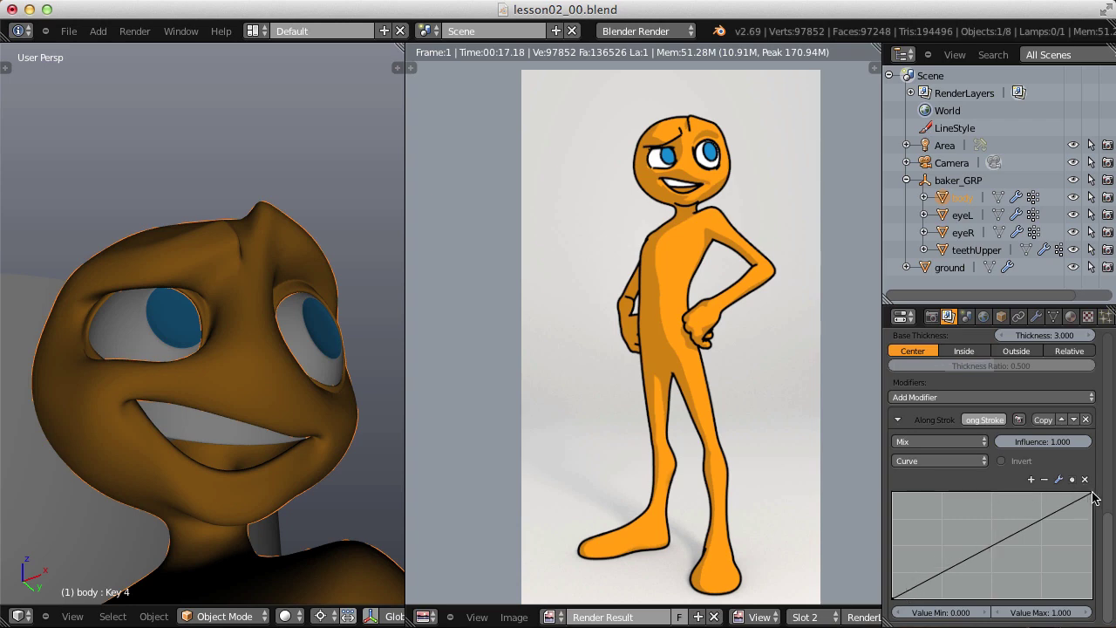
click(993, 546)
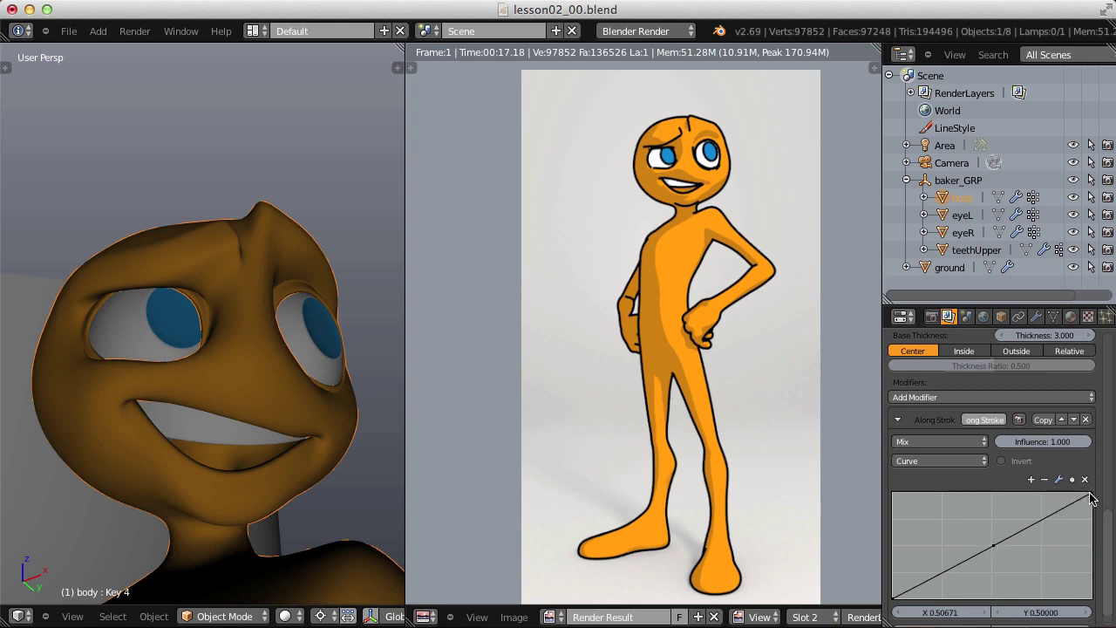
drag(1091, 496, 1102, 619)
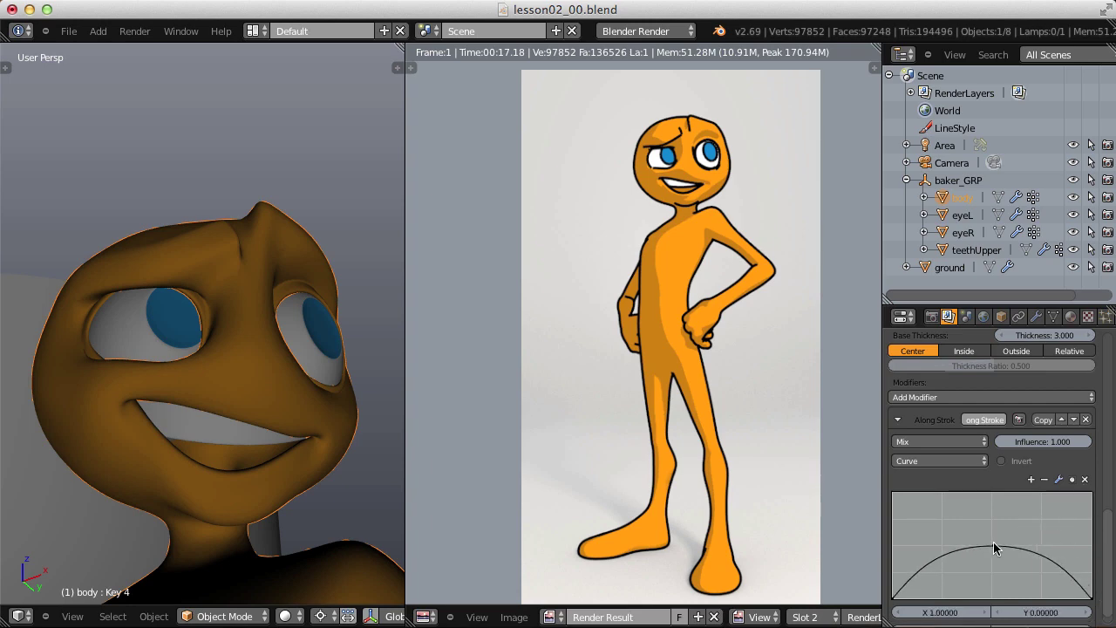
drag(992, 546, 994, 494)
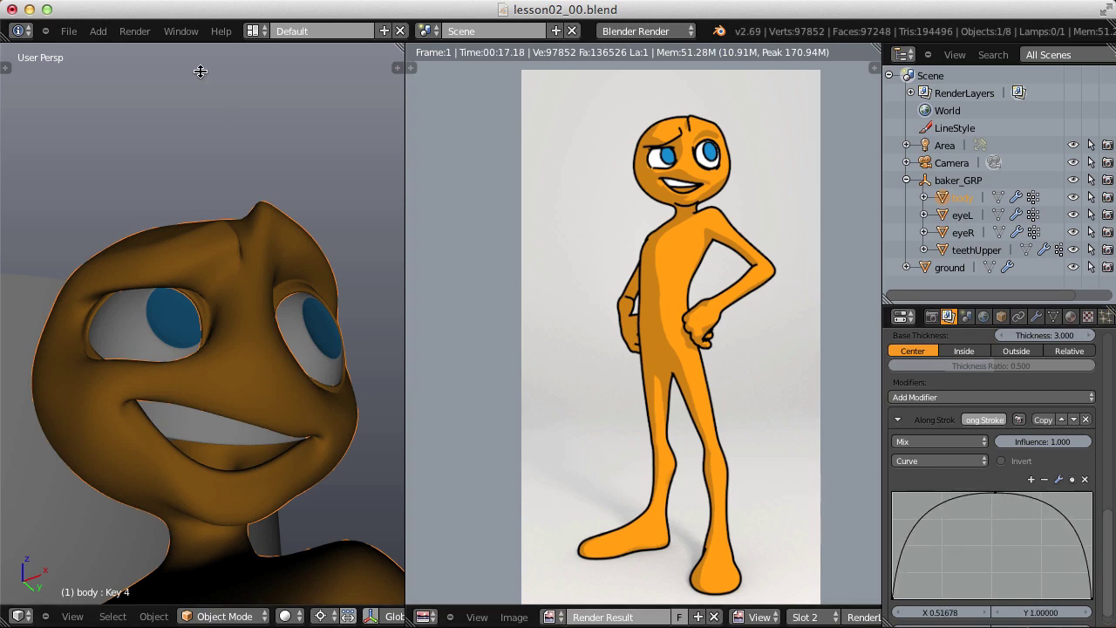
click(134, 30)
click(140, 41)
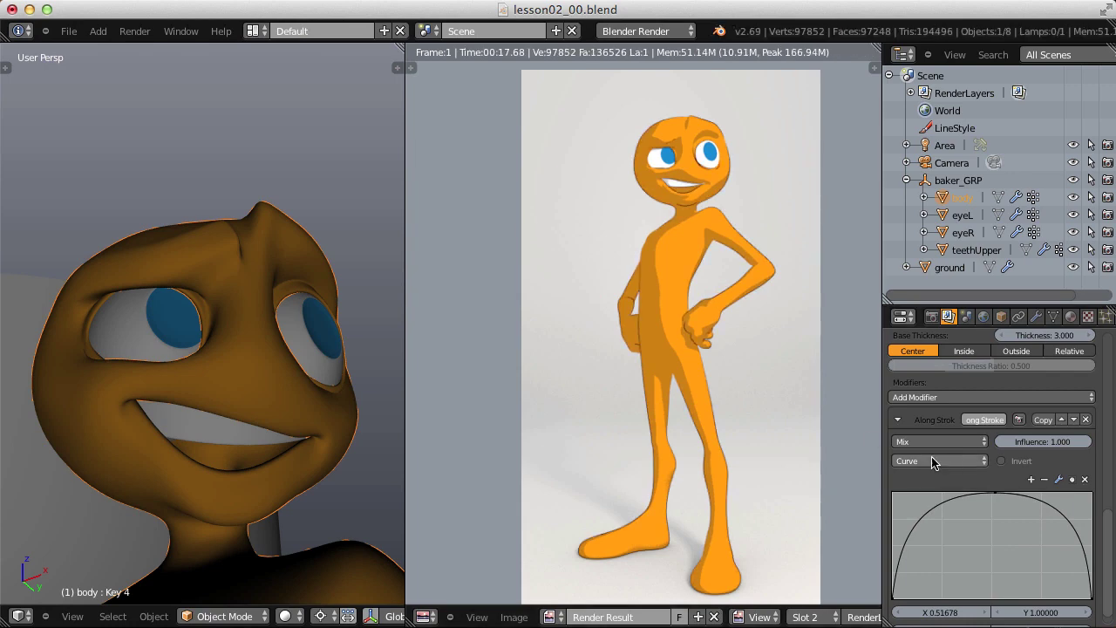
Set the Along Stroke modifier's Value Max to 4 and render the image again.
scroll(1110, 541, down, 2)
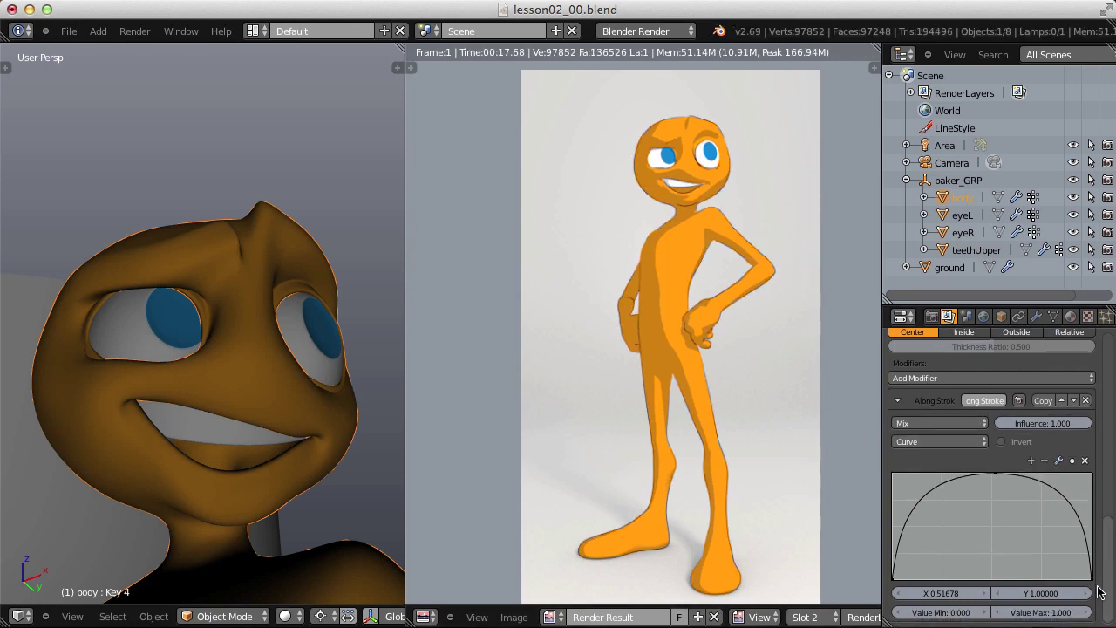
drag(1110, 563, 1109, 510)
scroll(1108, 486, down, 5)
click(1034, 612)
text(4)
key(Return)
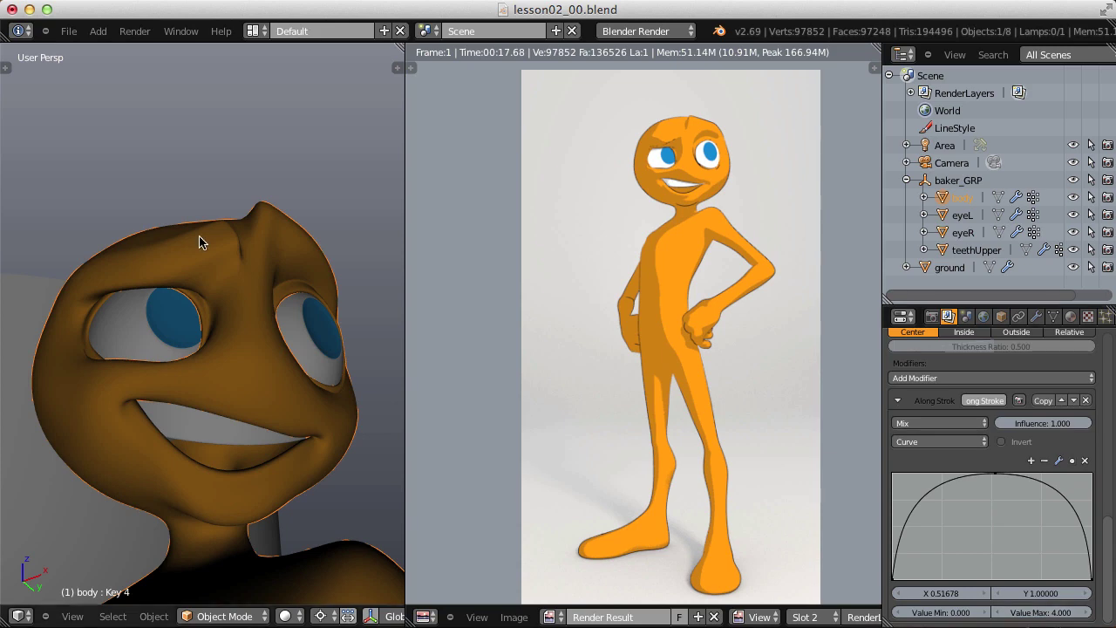
key(F12)
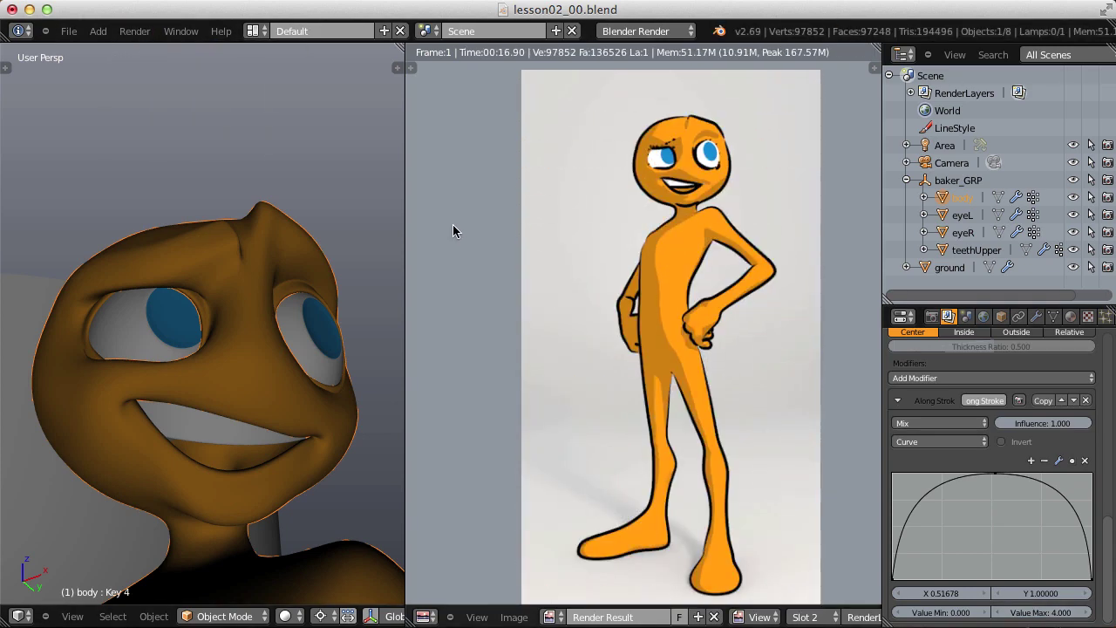
Examine the outlines along the legs, torso, arms and around the eyes in the rendered image.
scroll(641, 354, up, 3)
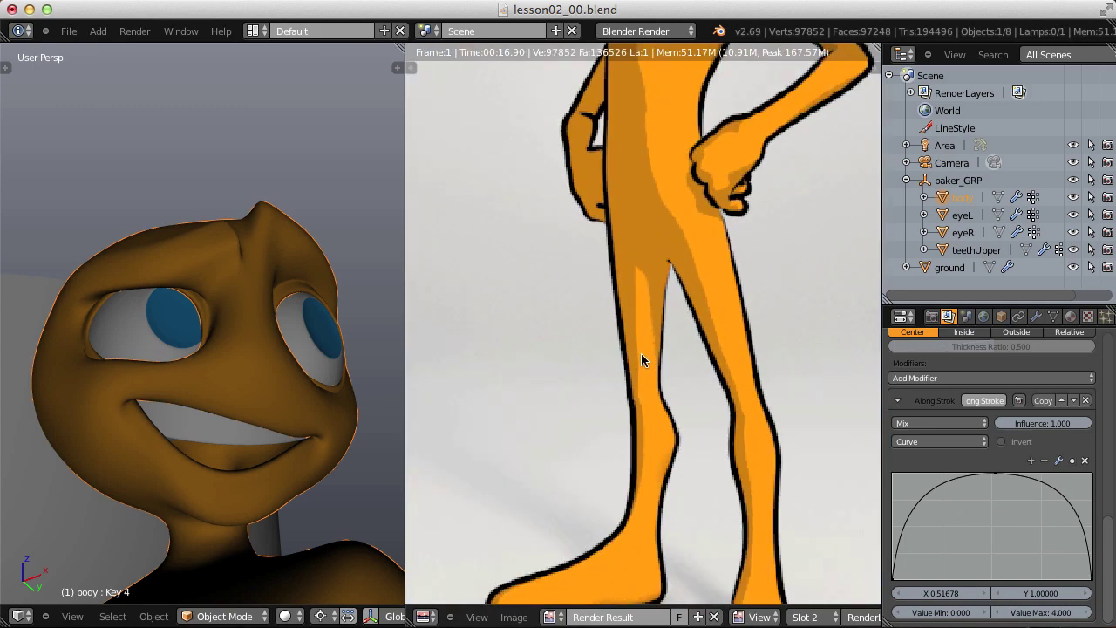
scroll(664, 290, down, 3)
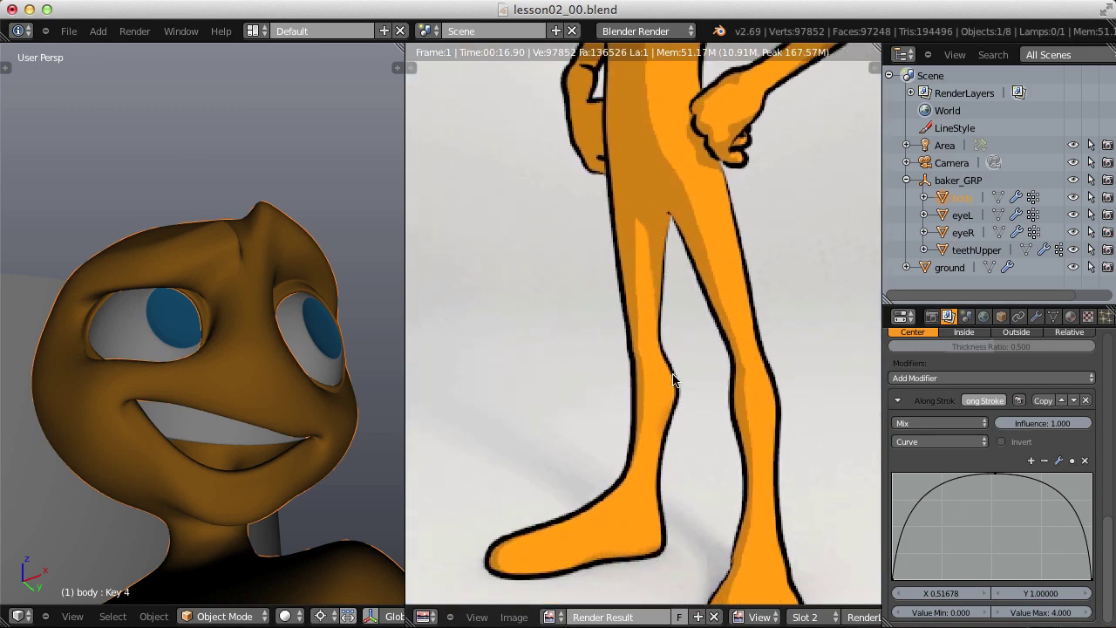
scroll(620, 223, up, 6)
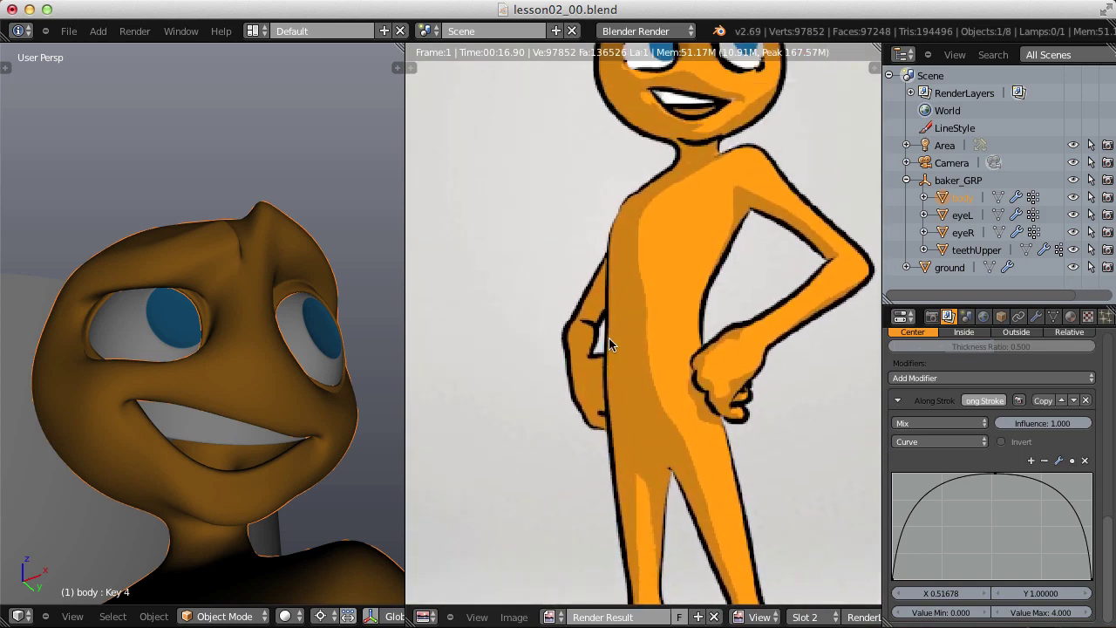
scroll(611, 222, up, 6)
scroll(614, 310, up, 2)
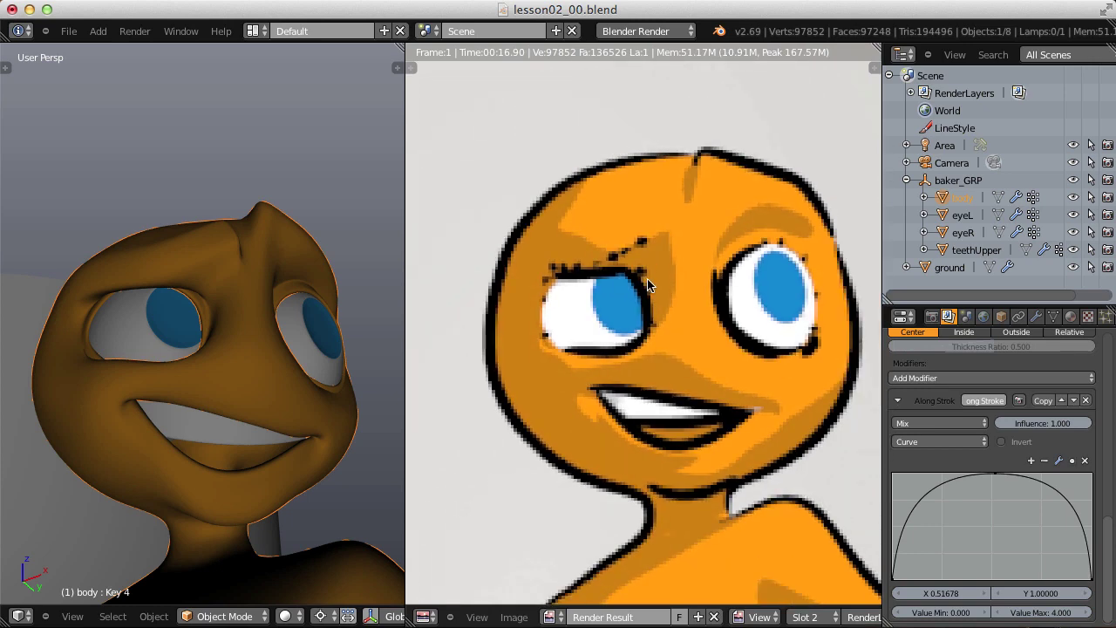
scroll(648, 234, down, 1)
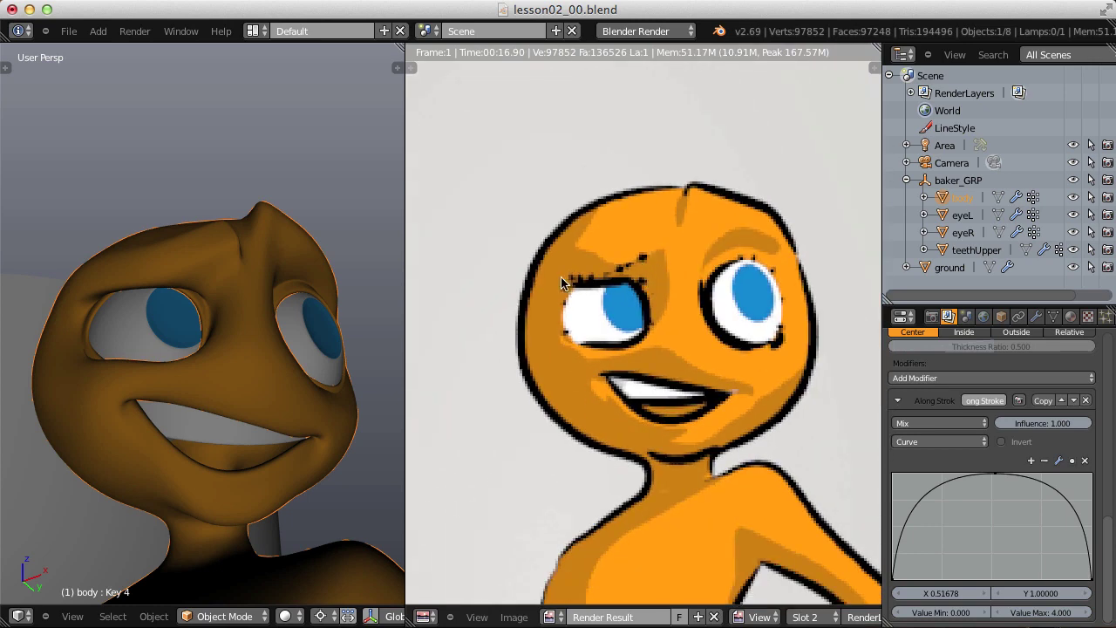
middle_drag(648, 257, 676, 223)
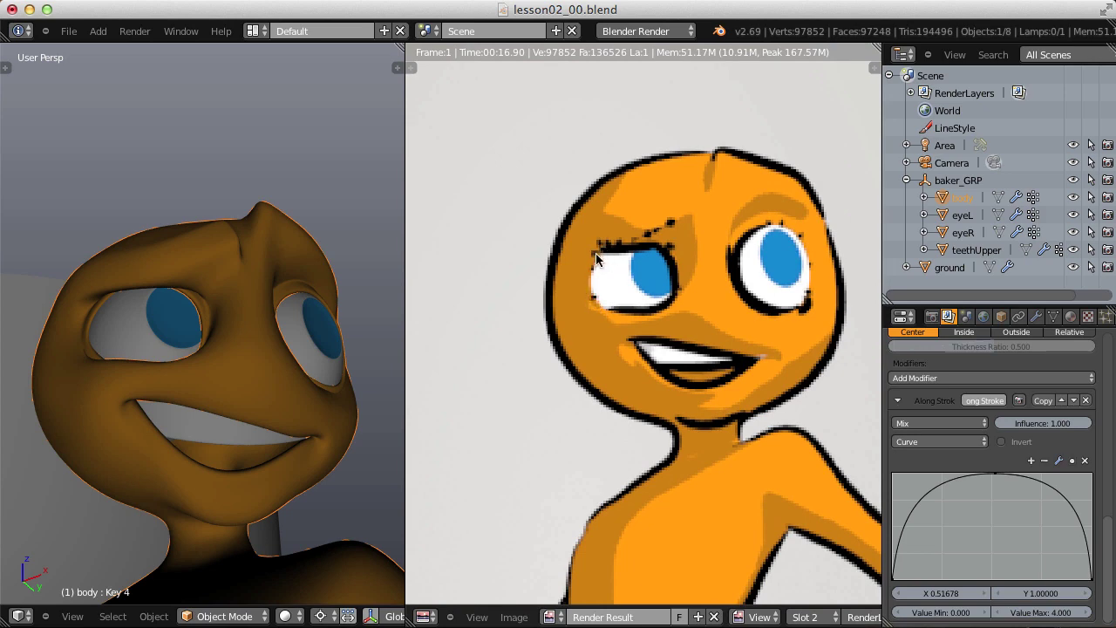
scroll(860, 242, down, 2)
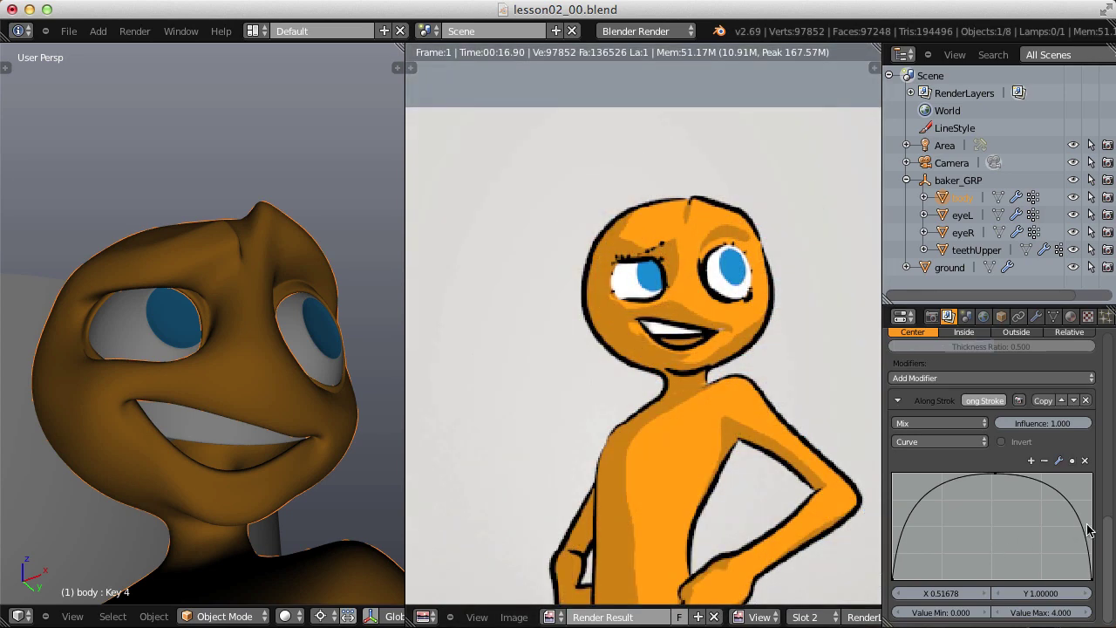
Add a Bezier Curve modifier to the line style's geometry settings and render the image.
scroll(1110, 542, up, 3)
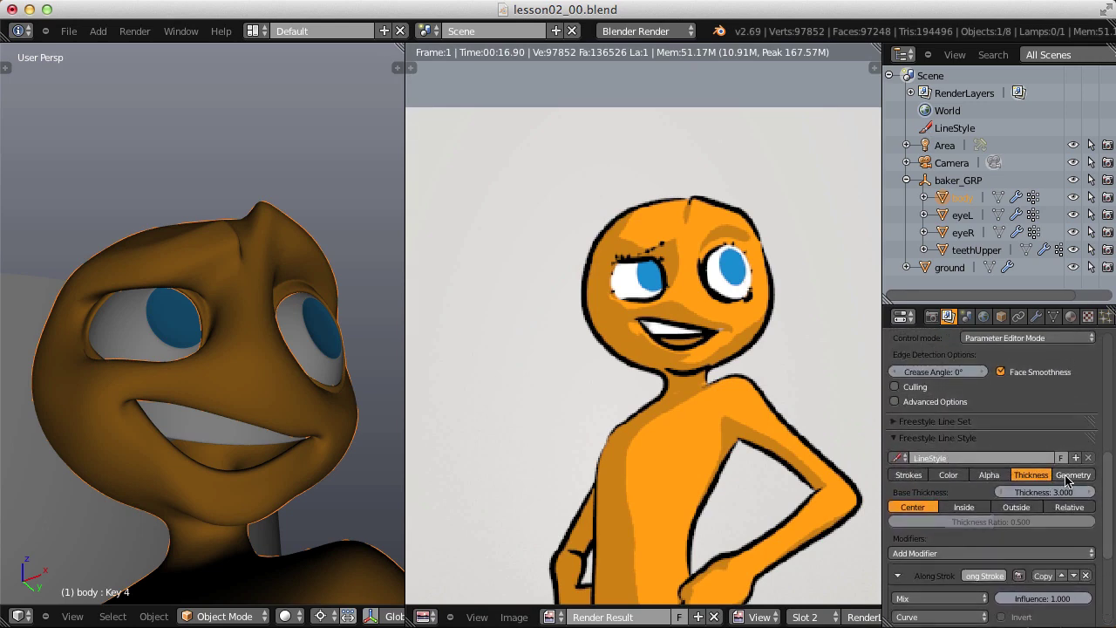
click(1078, 474)
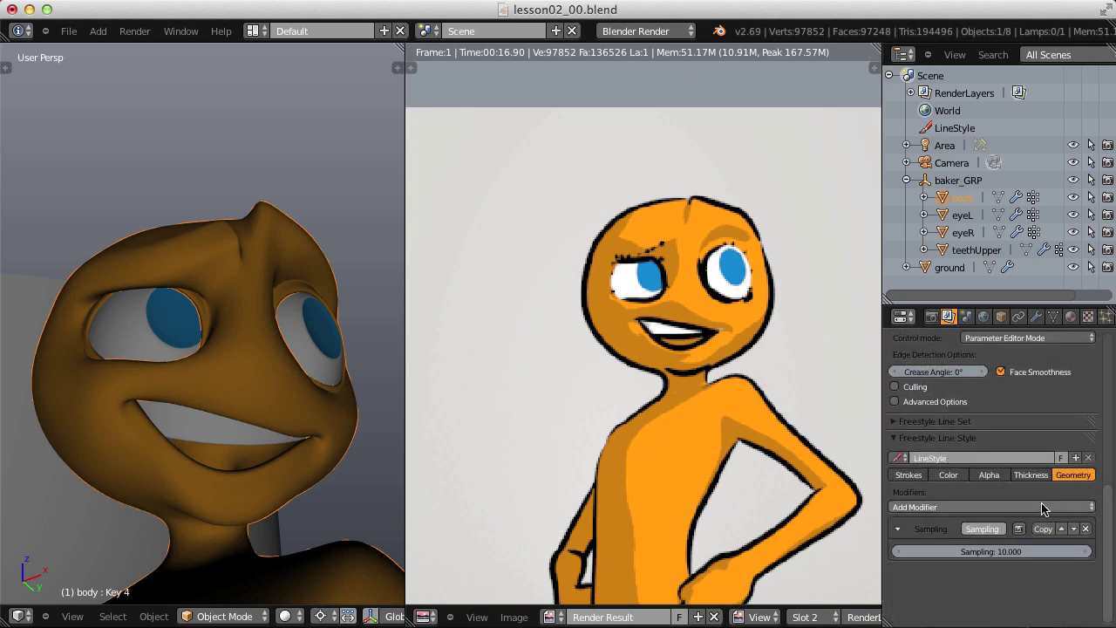
click(1073, 506)
click(978, 451)
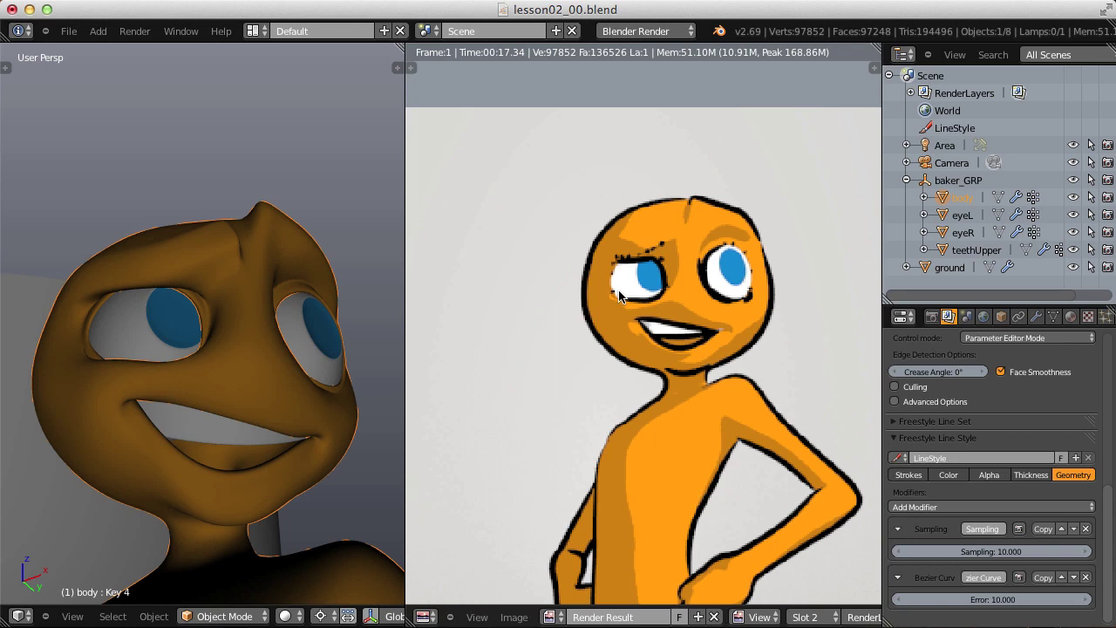
click(134, 30)
click(148, 47)
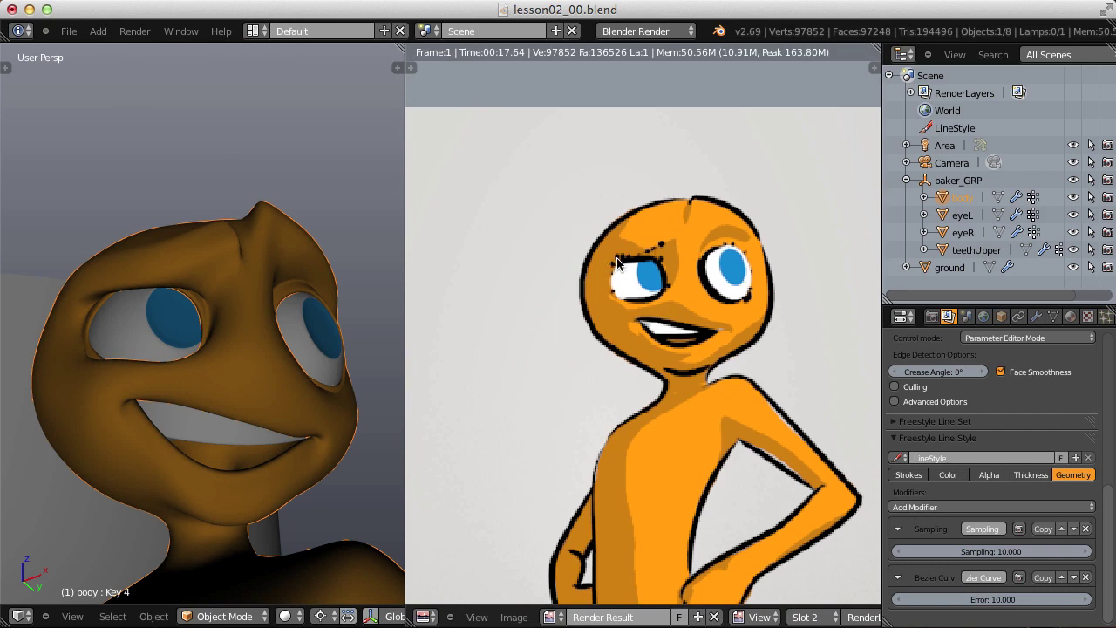
Inspect the smoothed outlines in the render, from the full figure to the face and bent arm.
scroll(735, 375, down, 2)
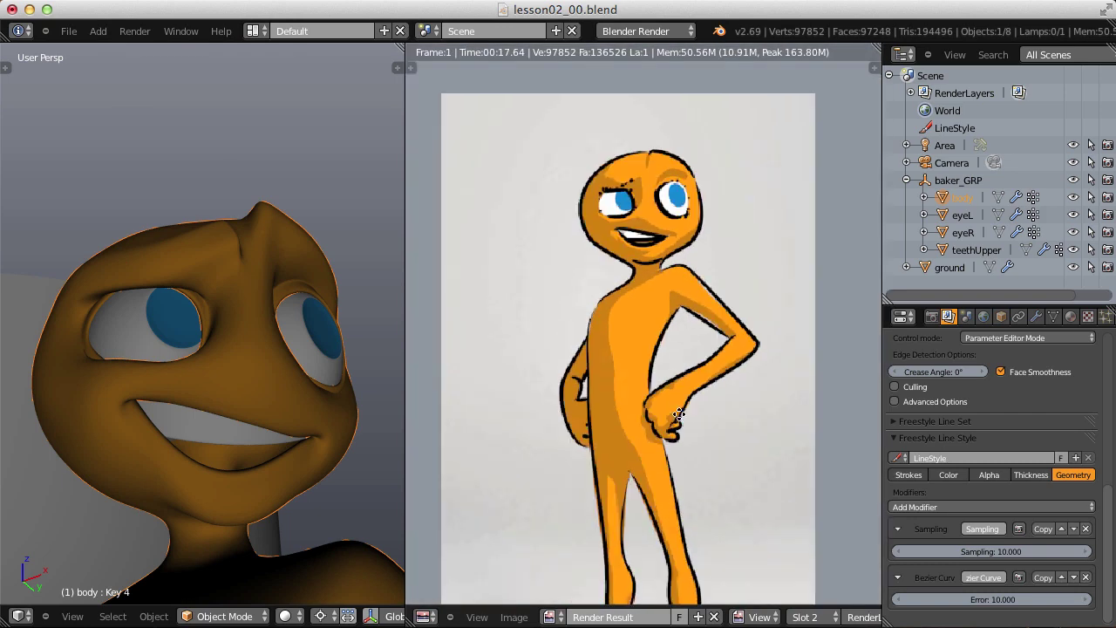
scroll(686, 272, down, 5)
scroll(696, 427, down, 3)
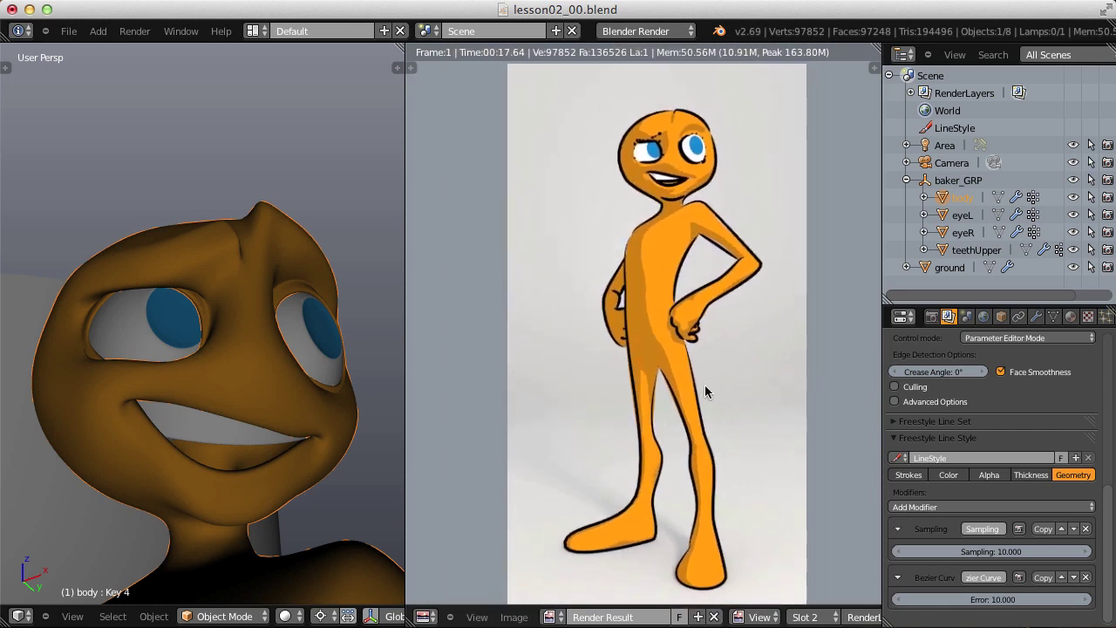
scroll(672, 393, up, 5)
scroll(644, 393, up, 5)
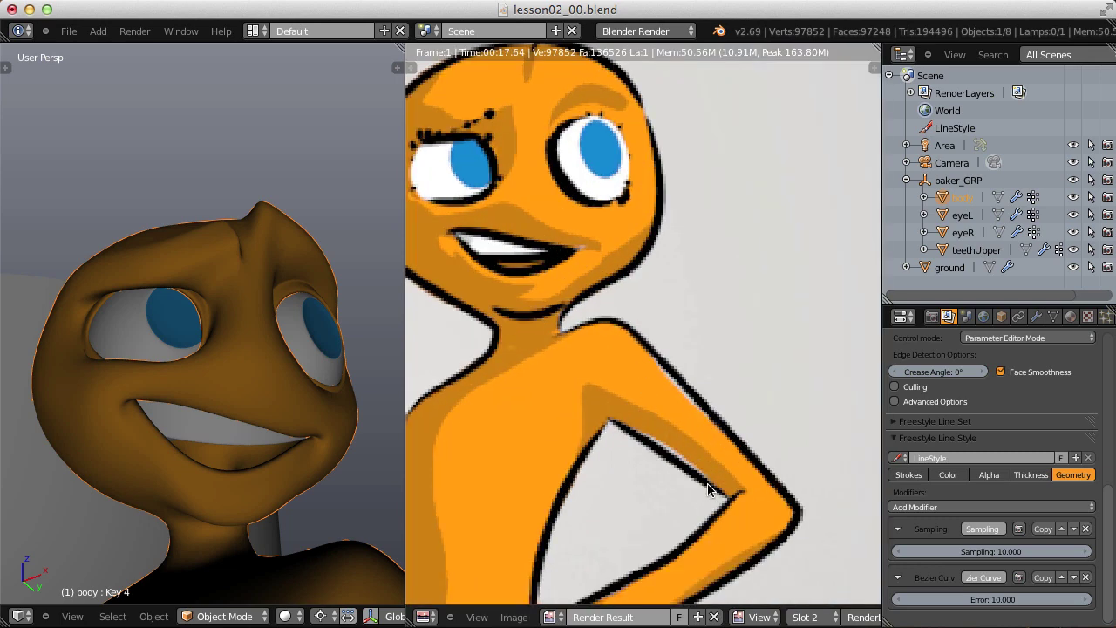
scroll(628, 408, down, 5)
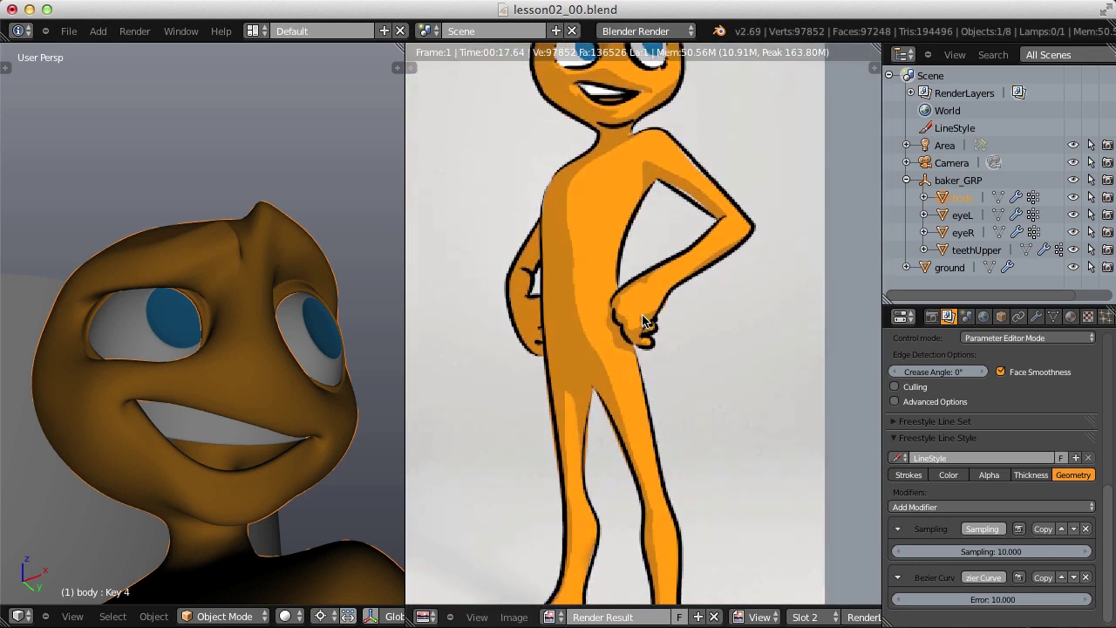
scroll(642, 318, down, 1)
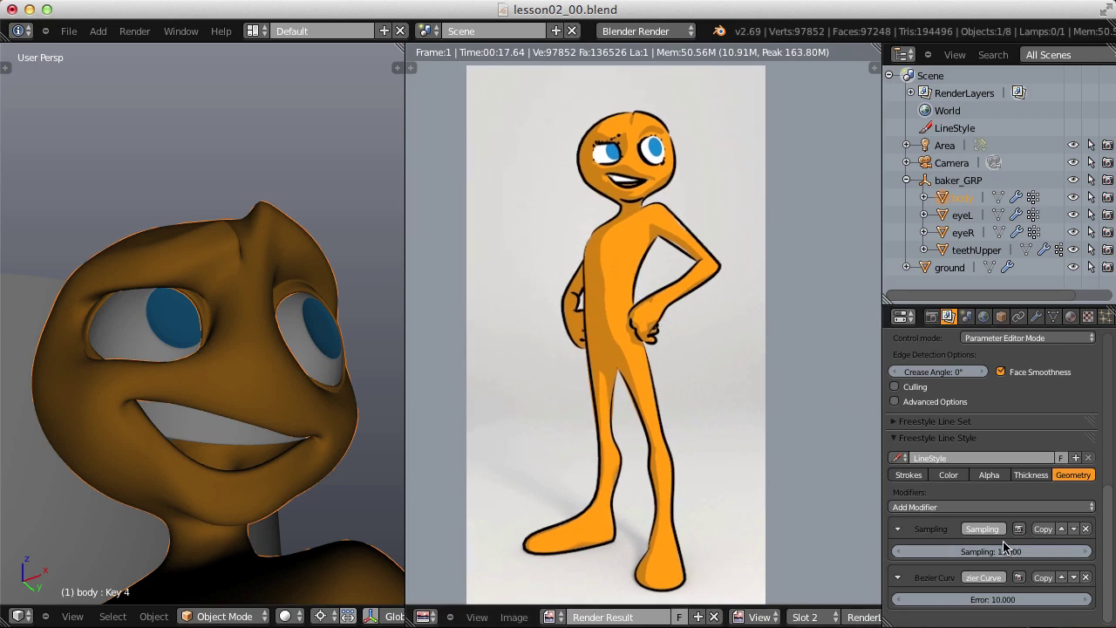
Set the Bezier Curve modifier's Error to 2 and render the image again.
click(991, 599)
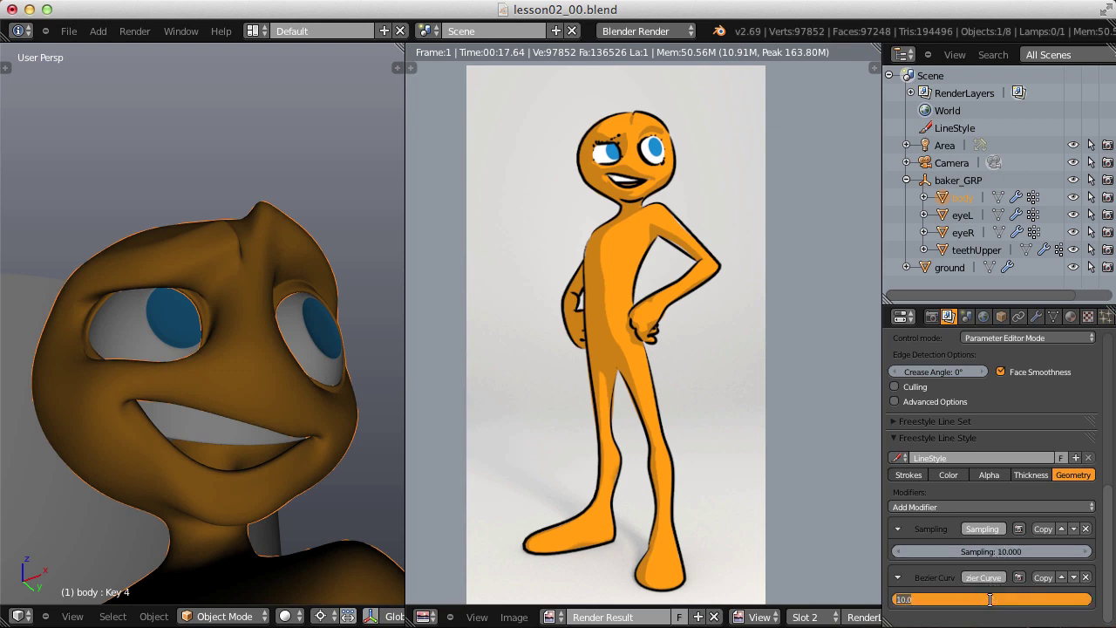
text(2)
key(Return)
click(135, 30)
click(218, 50)
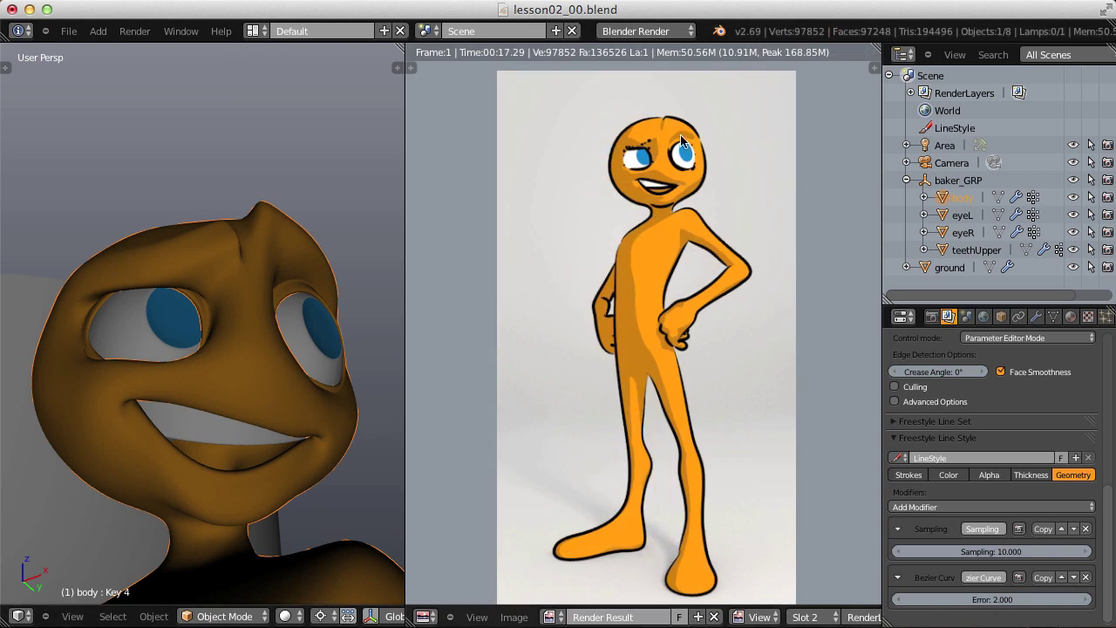
scroll(691, 139, up, 4)
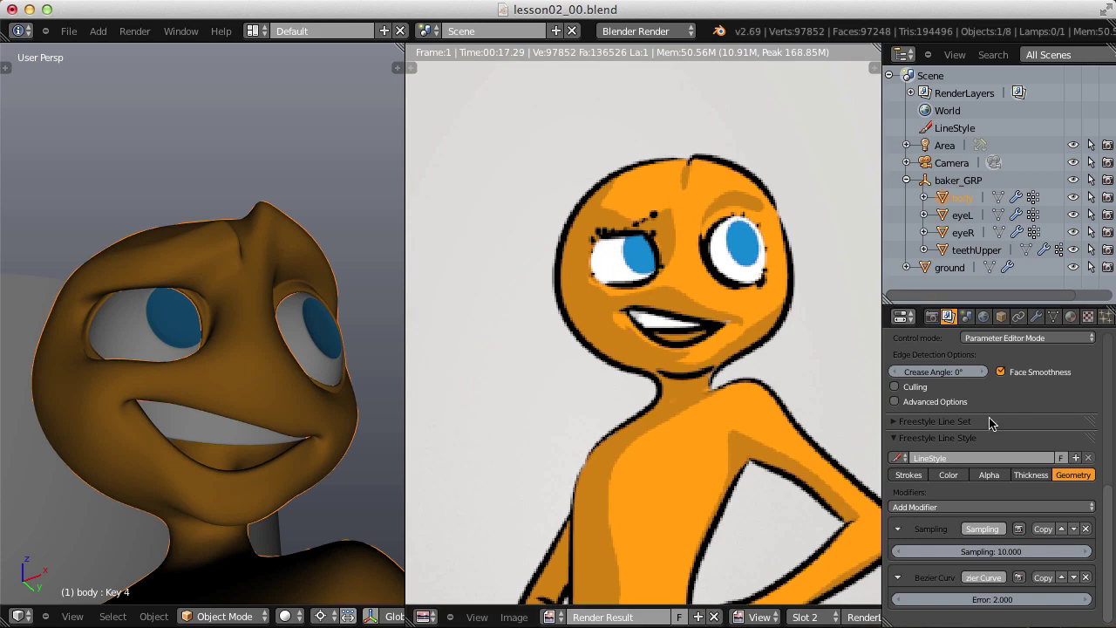
Turn off Same Object chaining in the line style's stroke settings, render the image and check the face.
scroll(1031, 582, up, 1)
click(916, 491)
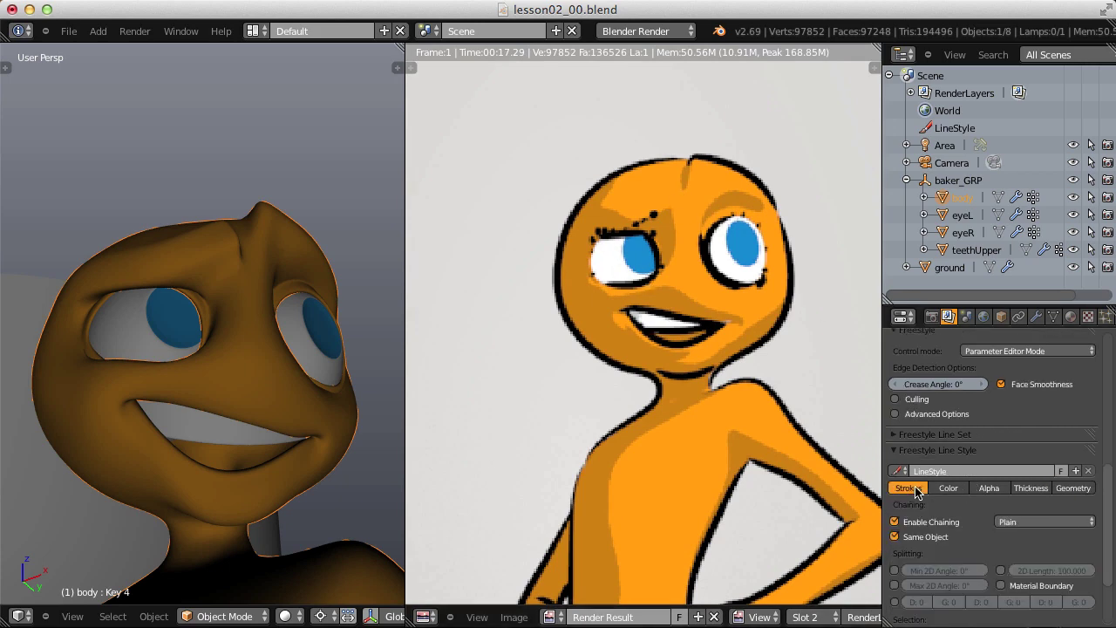
scroll(1077, 506, down, 3)
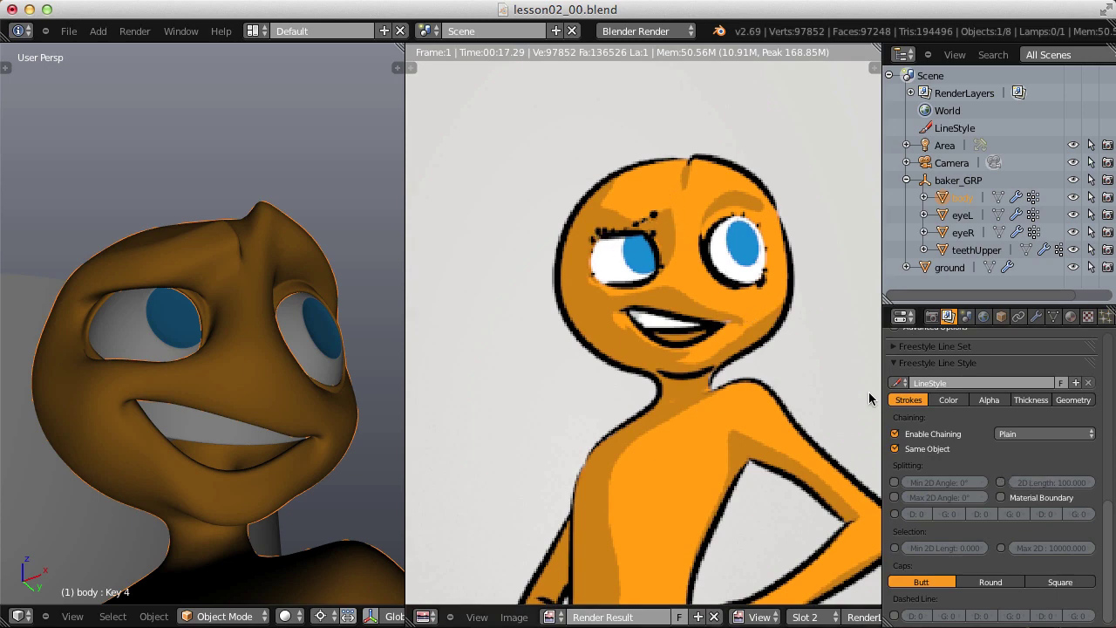
click(928, 450)
click(134, 30)
click(136, 45)
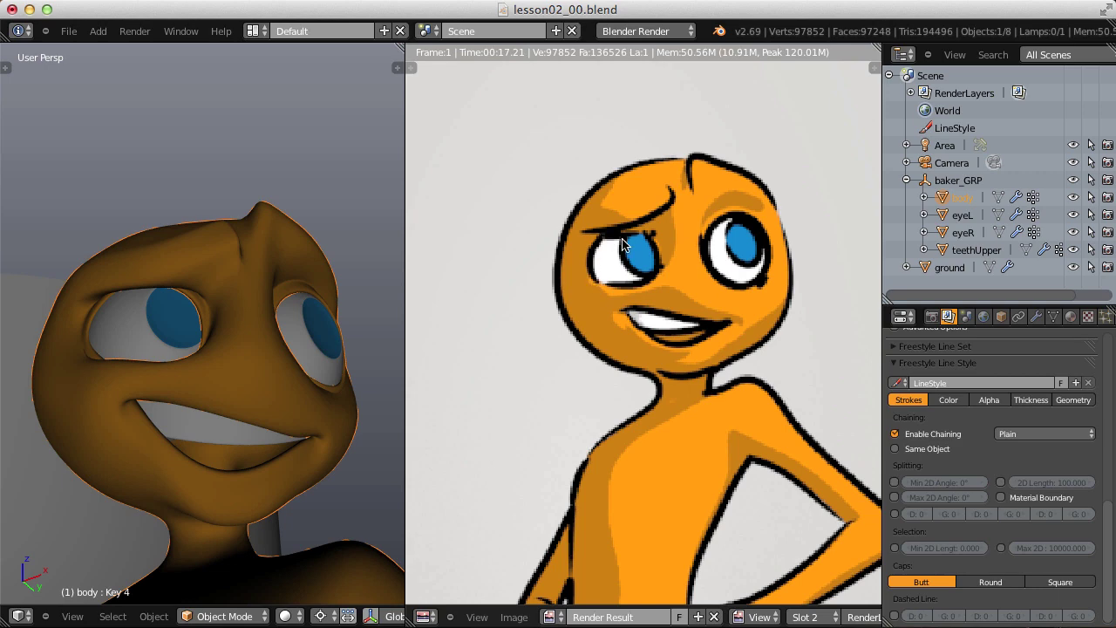
middle_drag(624, 246, 617, 288)
scroll(582, 230, up, 2)
scroll(609, 262, up, 1)
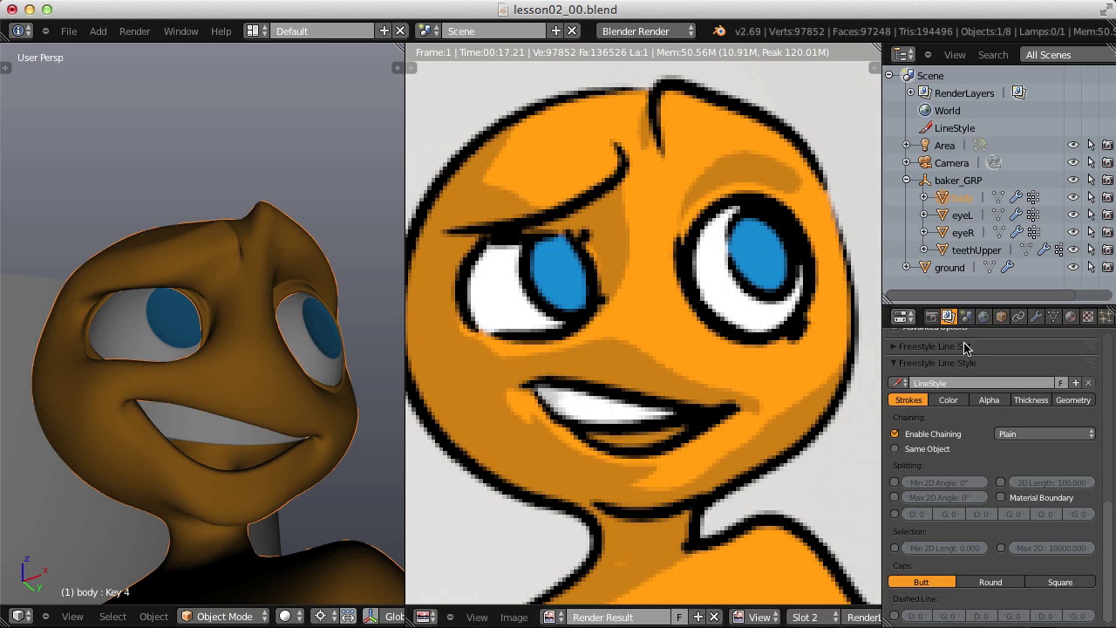
Enable the minimum 2D length selection for strokes, set it to 20 and render the image.
click(896, 548)
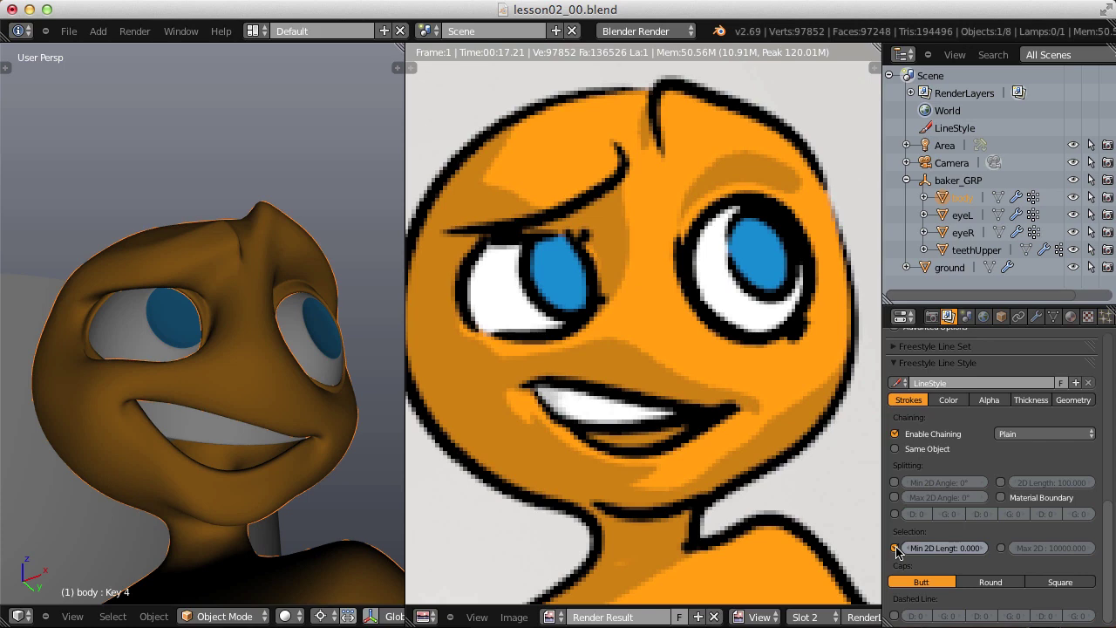
scroll(609, 260, down, 3)
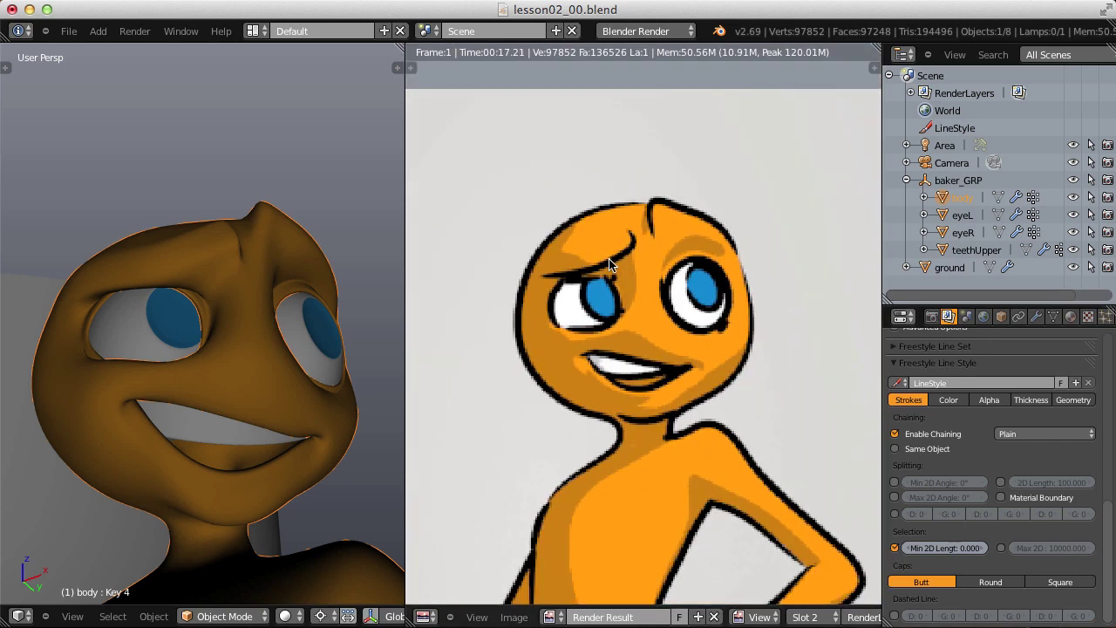
click(933, 548)
text(10)
key(Return)
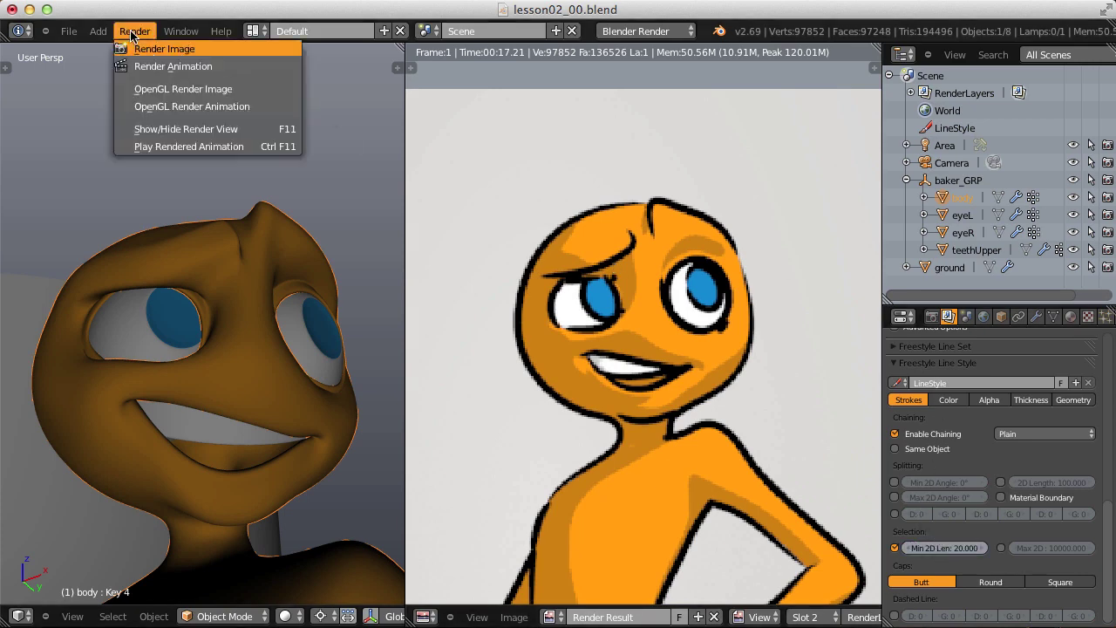
click(134, 30)
click(132, 43)
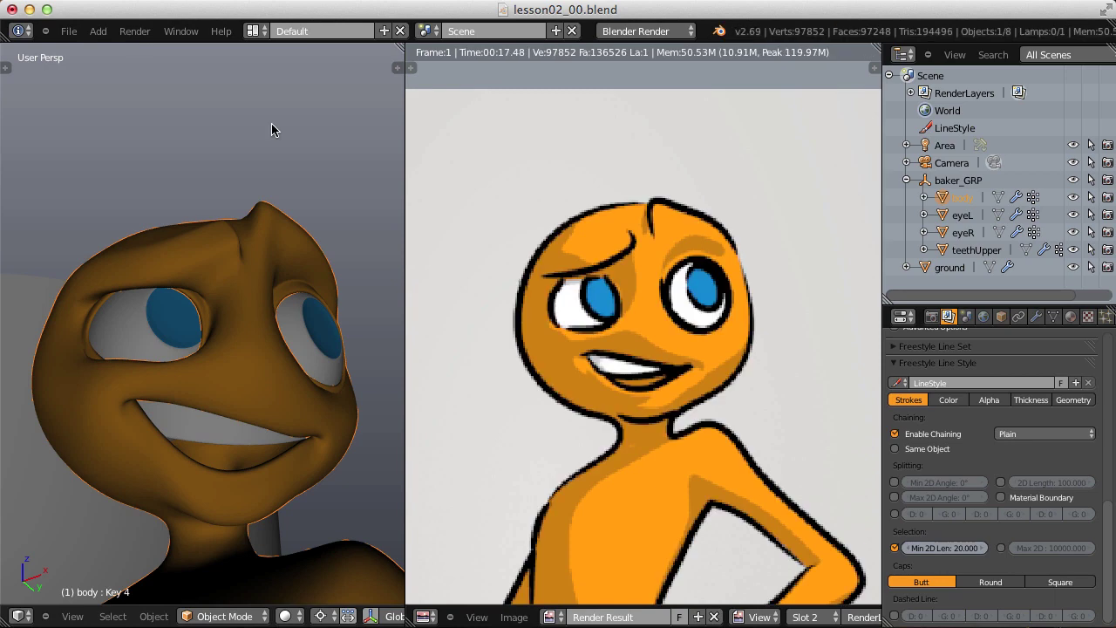
Examine the outlines around the eyes, arms and hands in the new render for stray or missing strokes.
scroll(560, 243, up, 3)
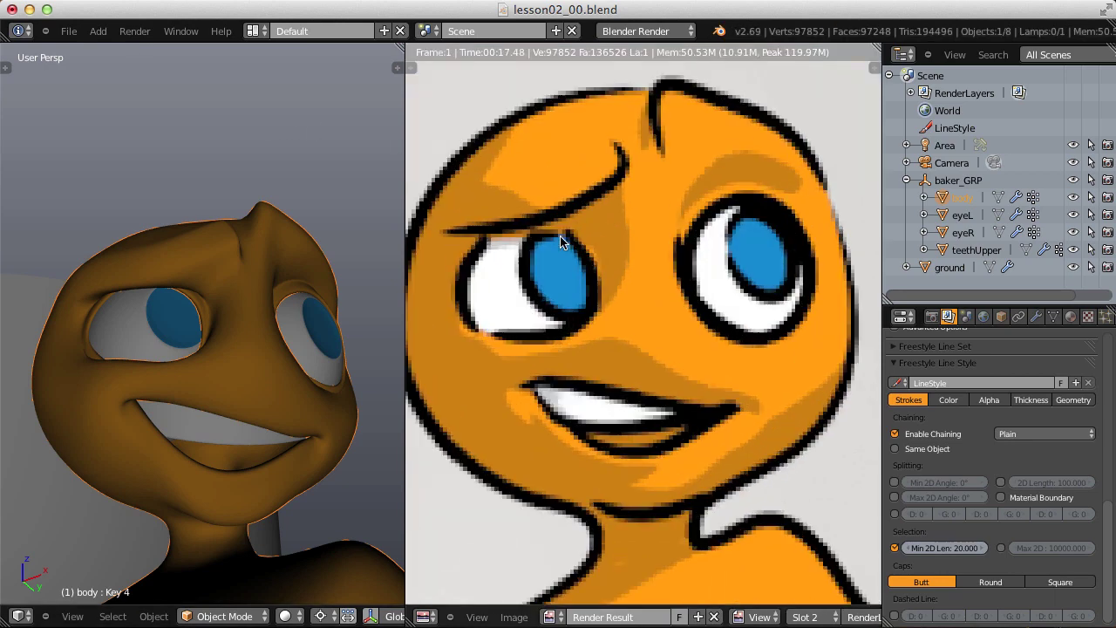
scroll(721, 335, down, 3)
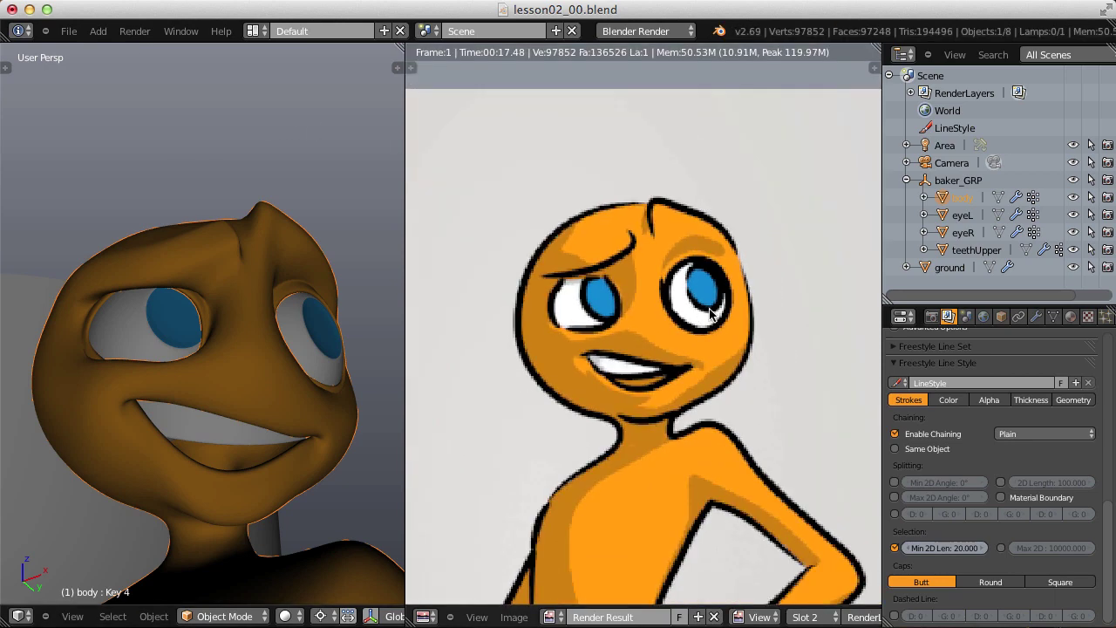
middle_drag(728, 440, 732, 324)
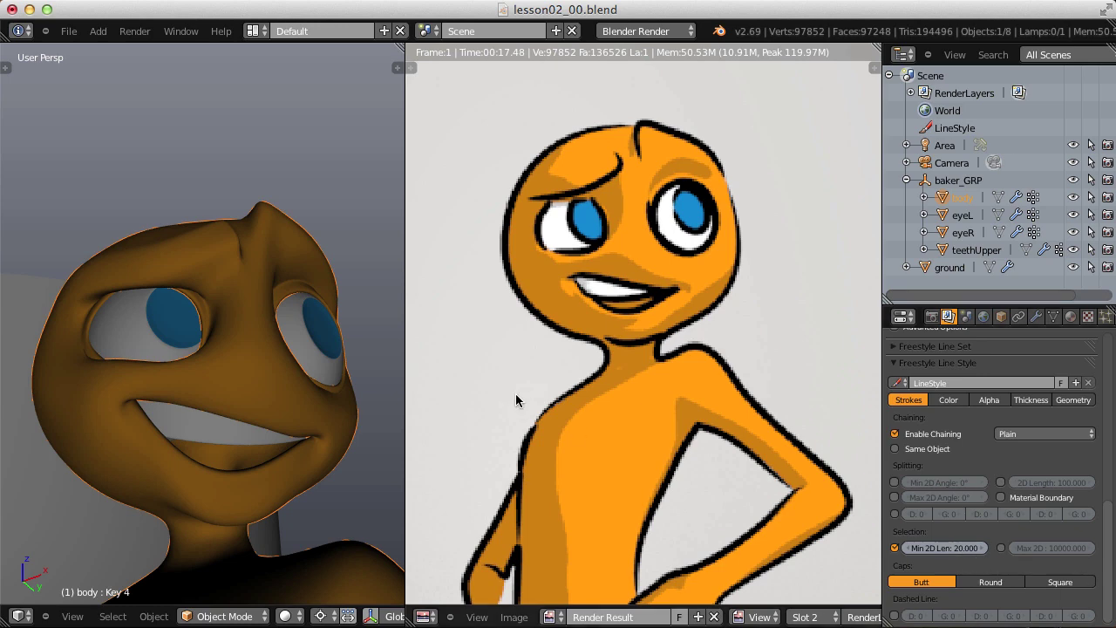
middle_drag(568, 454, 598, 205)
scroll(611, 279, down, 2)
scroll(610, 279, up, 1)
middle_drag(617, 316, 615, 348)
scroll(593, 281, up, 3)
middle_drag(553, 196, 643, 252)
scroll(602, 297, up, 4)
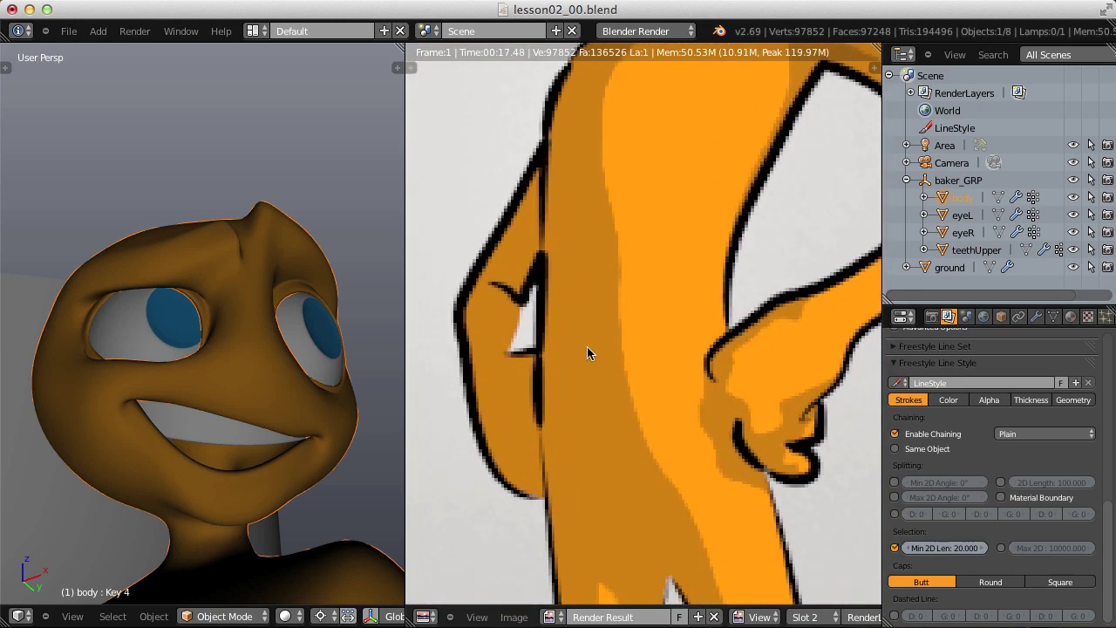
Set the minimum 2D stroke length to 10 and render the image again.
click(941, 548)
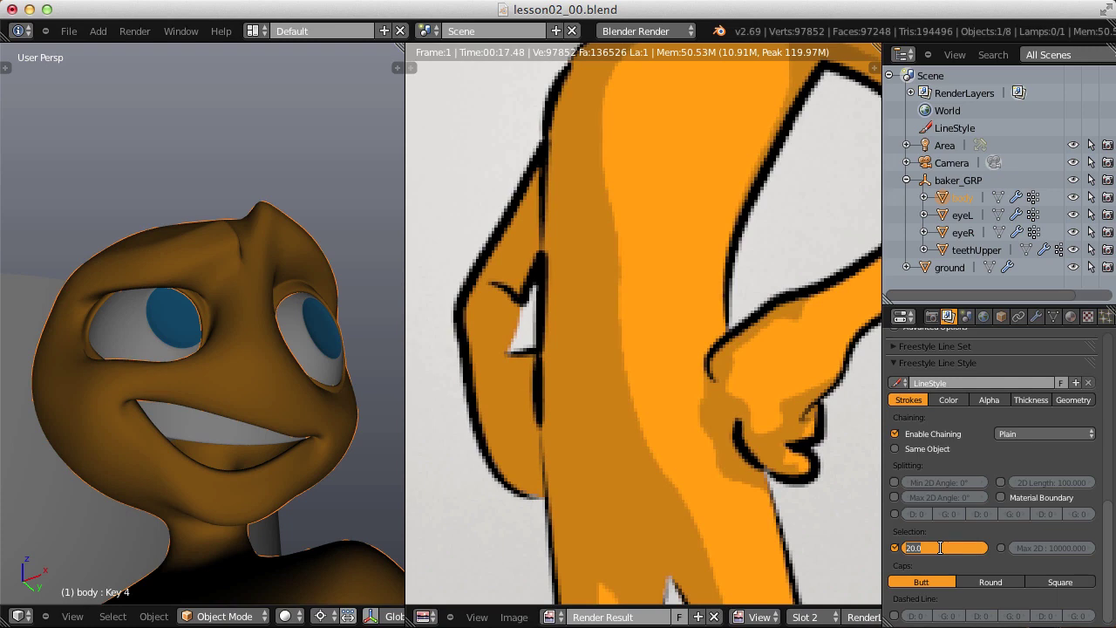
text(10)
key(Return)
key(F12)
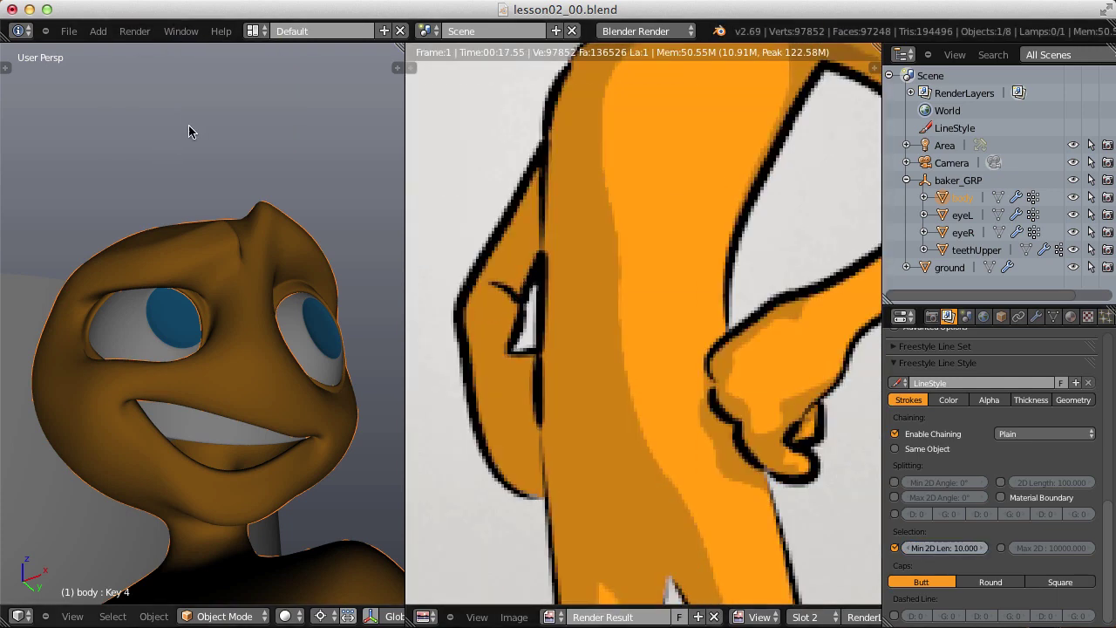
Review the outlines on the face and then the whole figure in the updated render.
scroll(637, 203, down, 4)
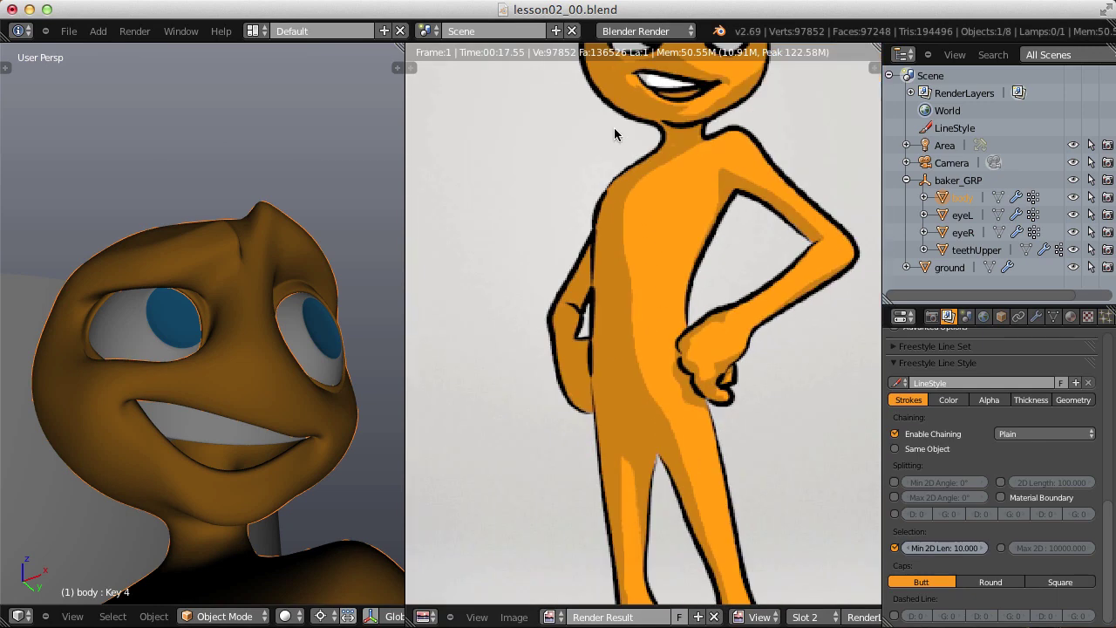
middle_drag(614, 127, 572, 360)
scroll(608, 315, up, 2)
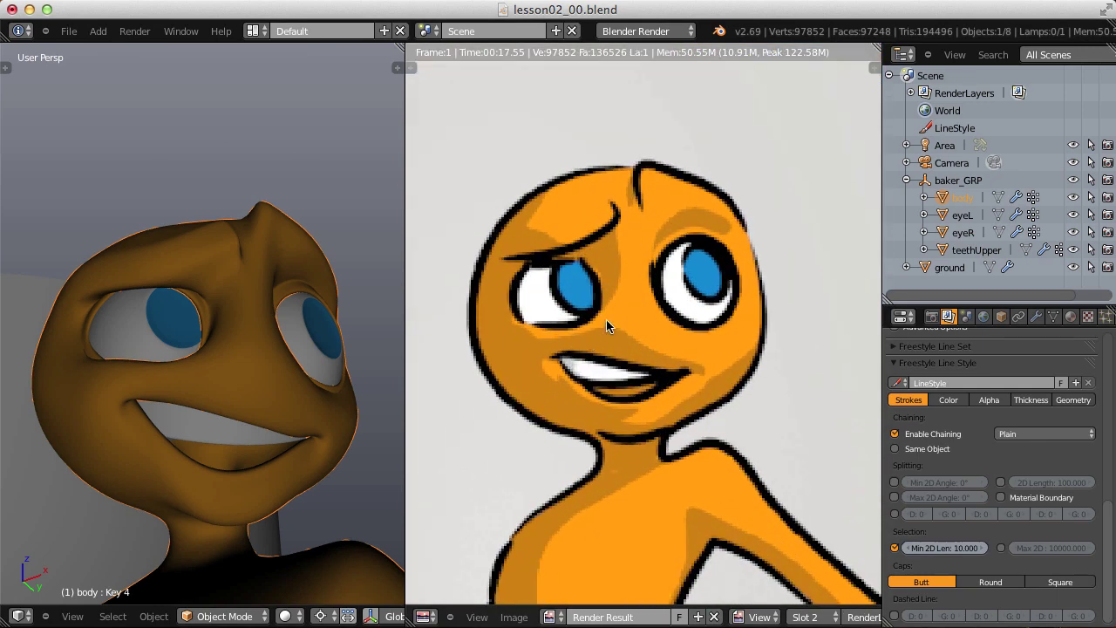
scroll(593, 246, up, 1)
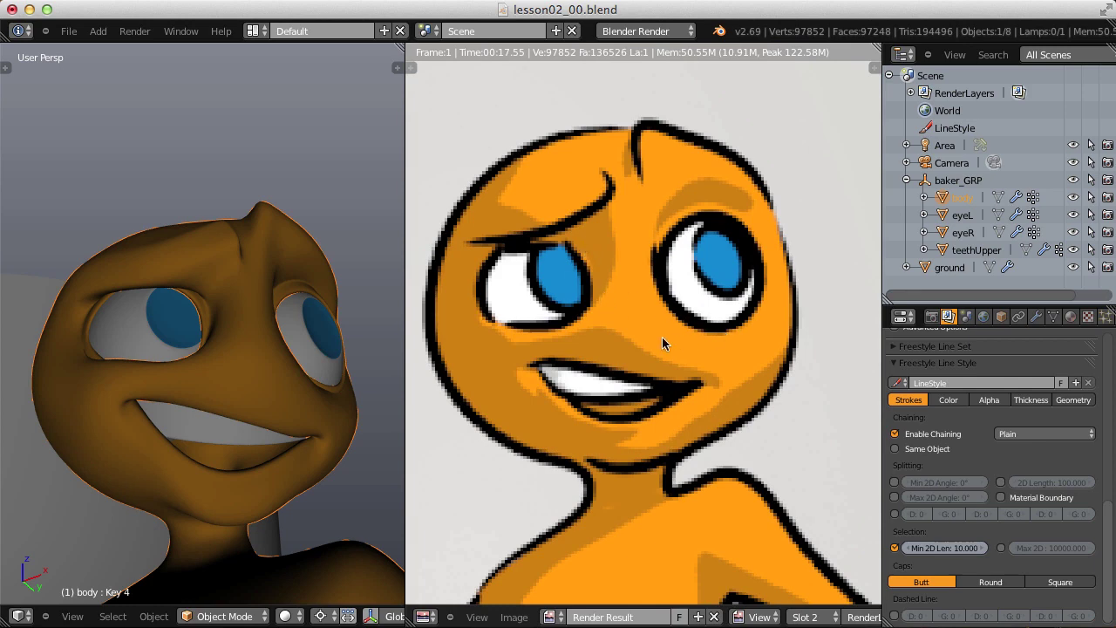
scroll(683, 411, down, 4)
scroll(682, 411, down, 3)
middle_drag(664, 213, 673, 190)
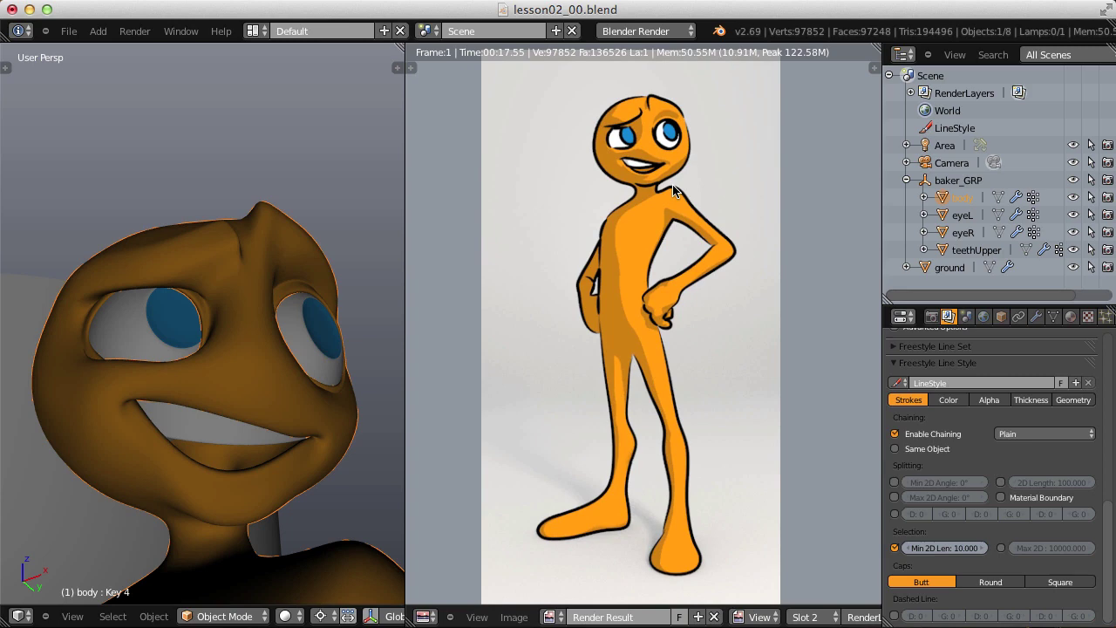